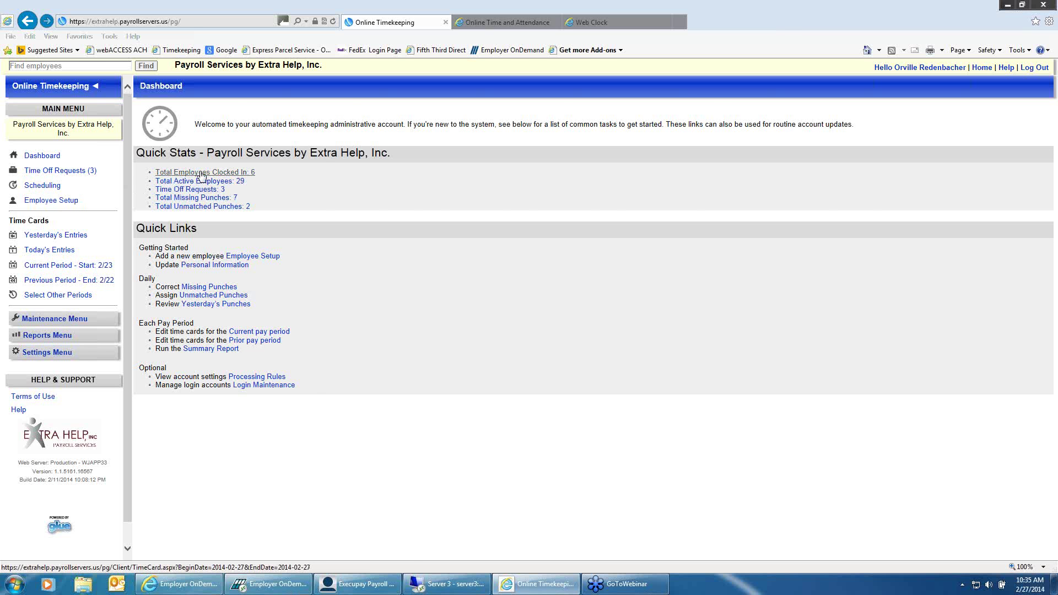
# View today's time cards for the employees currently clocked in, and return to the dashboard
pyautogui.click(201, 173)
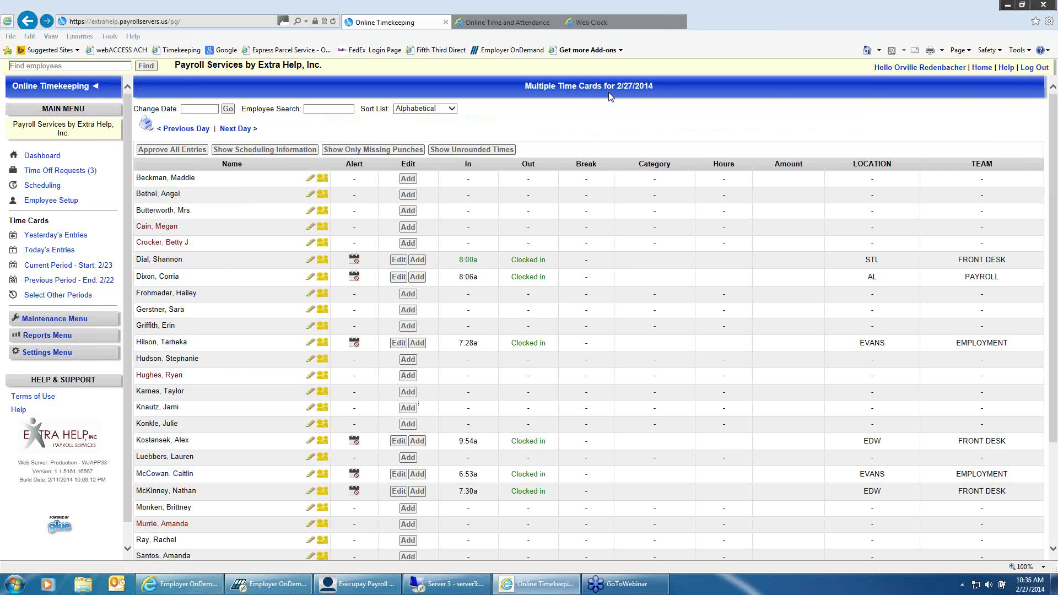
pyautogui.scroll(-3, 487, 199)
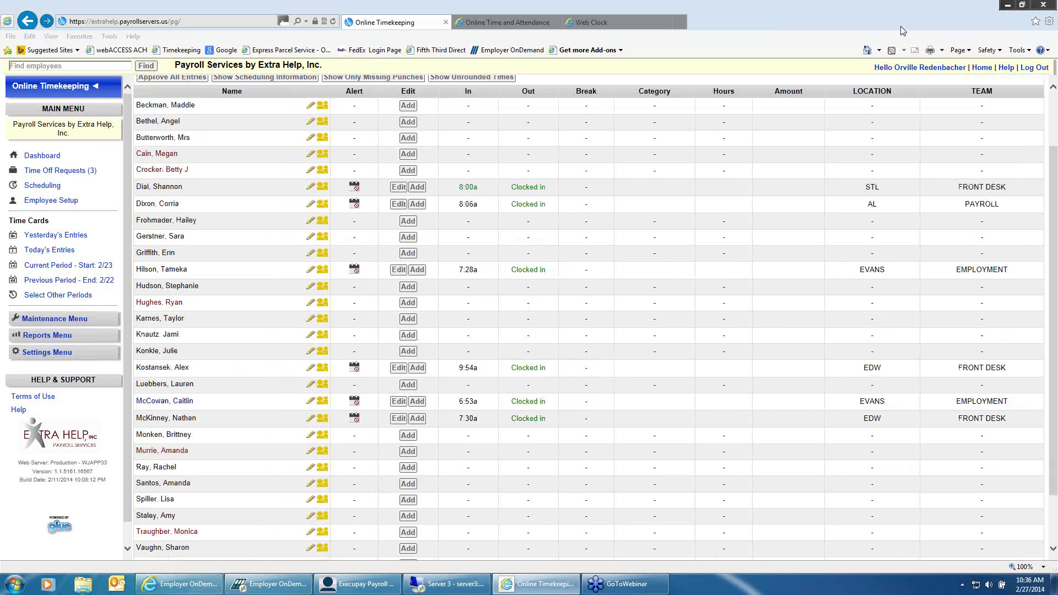
pyautogui.click(46, 159)
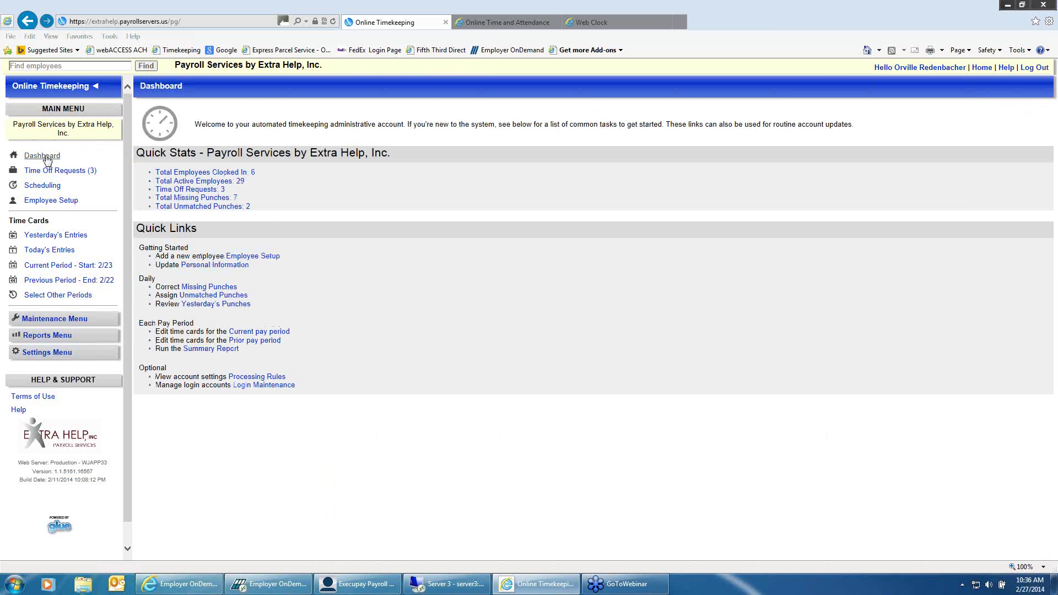
# Open the time off requests and examine the pending February 24–28, 2014 vacation request's daily hours and supervisor comments field
pyautogui.click(186, 190)
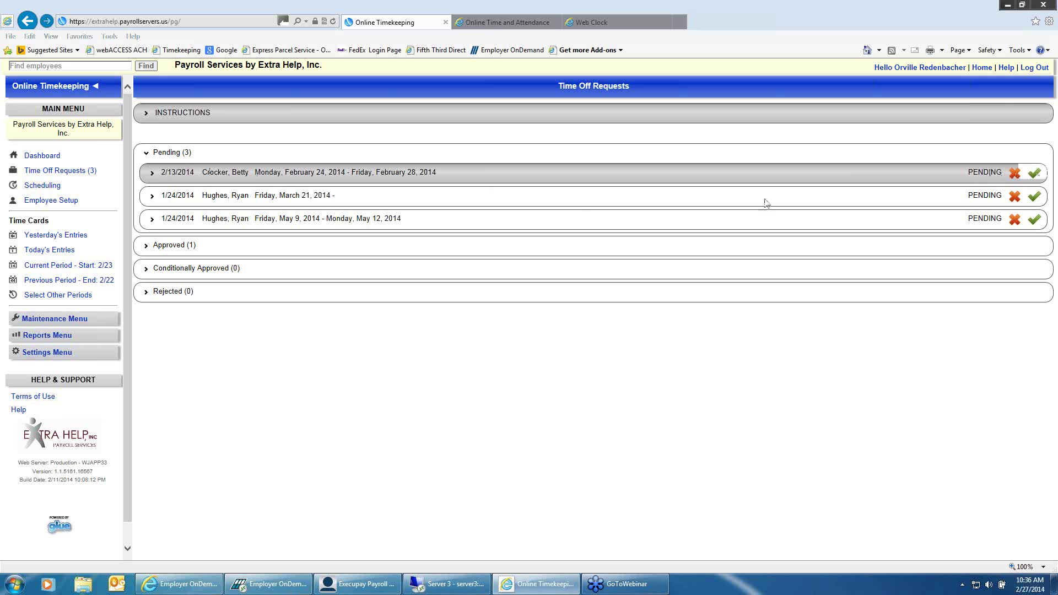
pyautogui.click(153, 175)
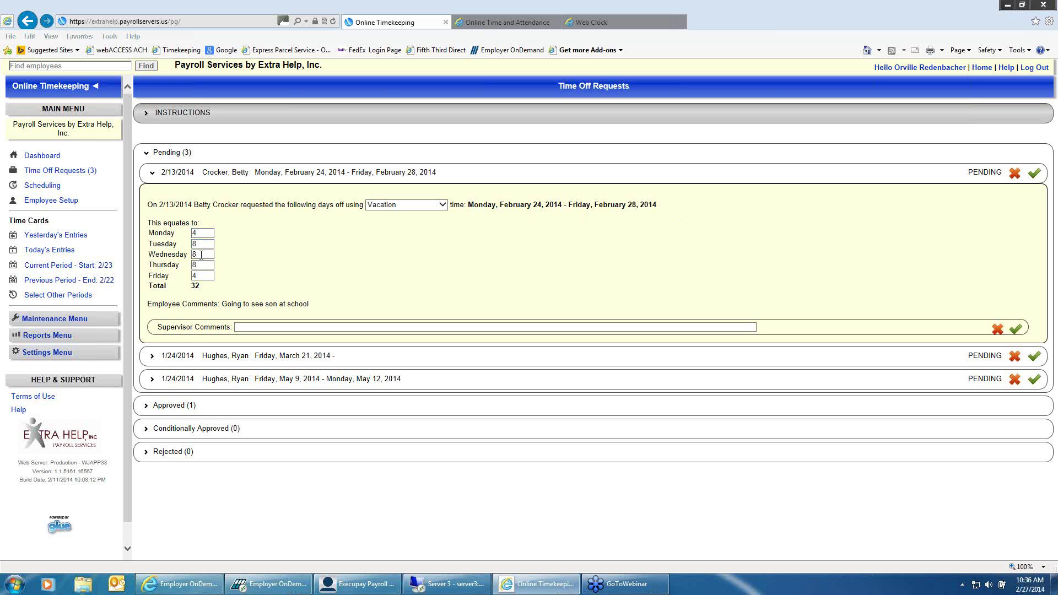
pyautogui.click(199, 275)
pyautogui.click(283, 327)
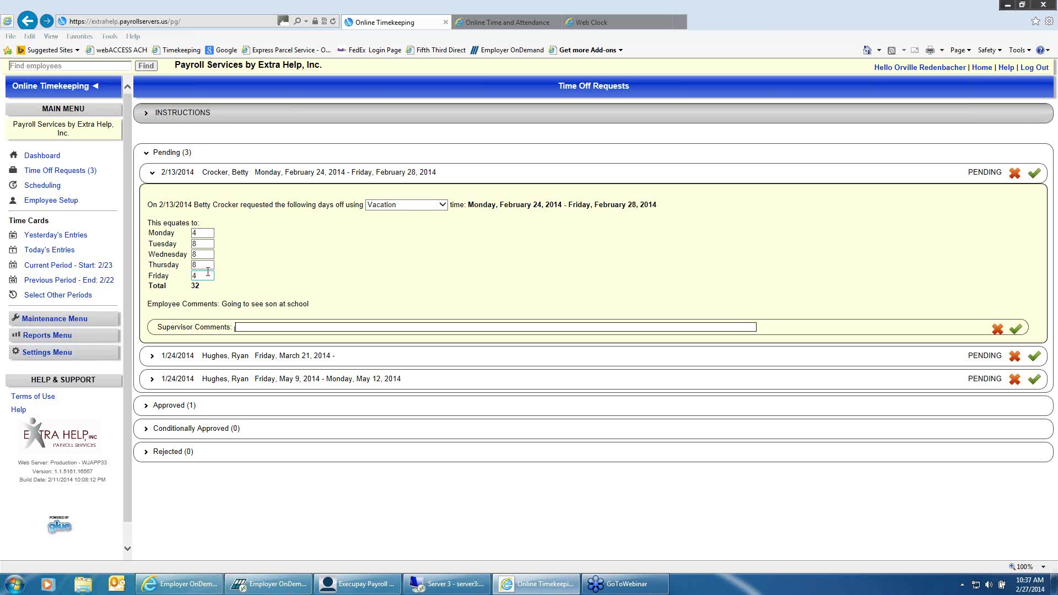
# Review the details of the approved time off request for February 20, 2014, and return to the dashboard
pyautogui.click(144, 155)
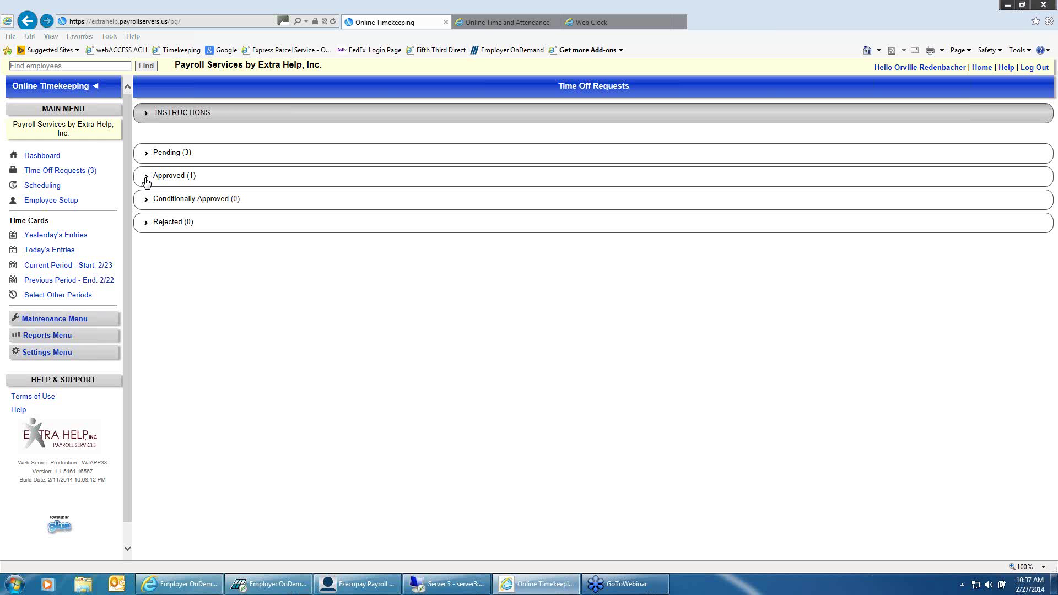
pyautogui.click(145, 177)
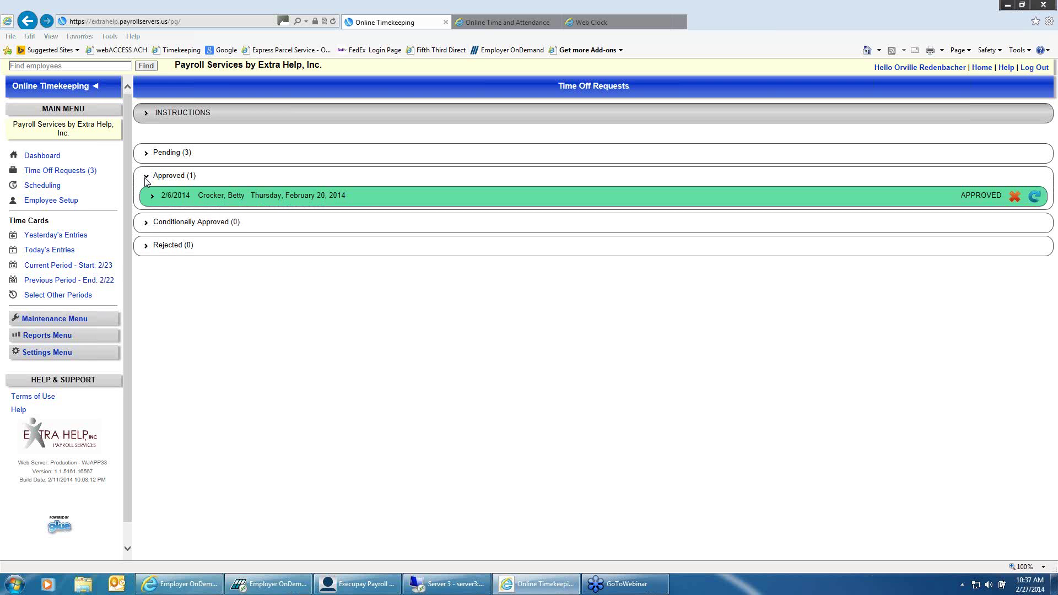
pyautogui.click(152, 197)
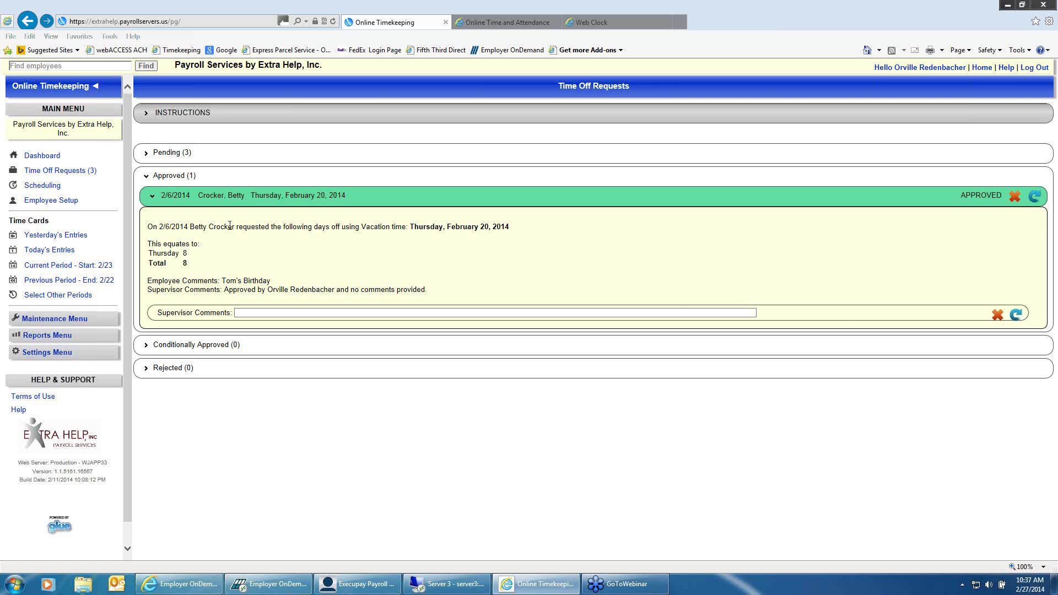
pyautogui.click(146, 177)
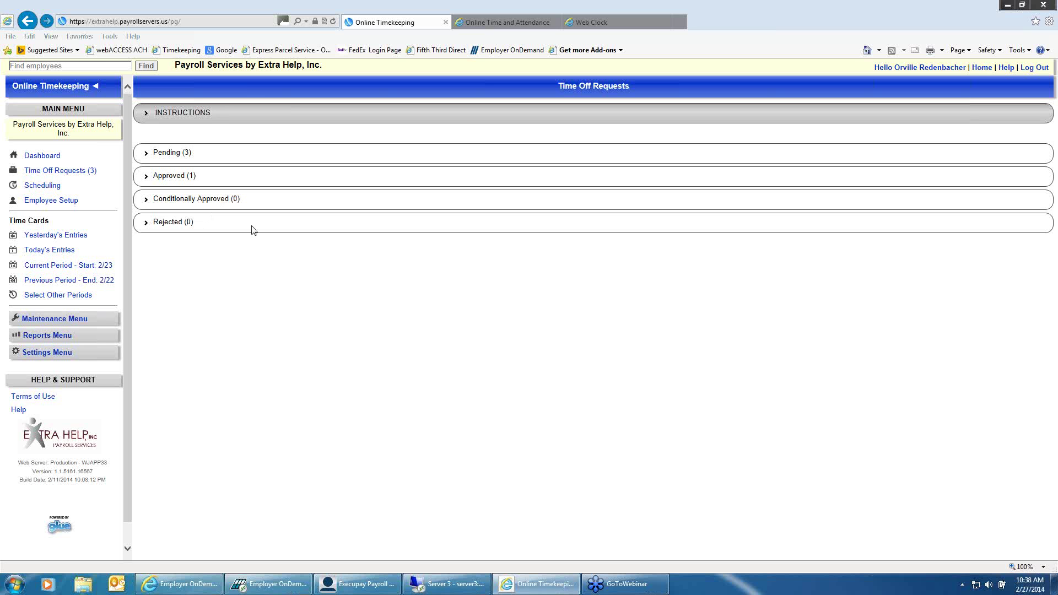
pyautogui.click(55, 160)
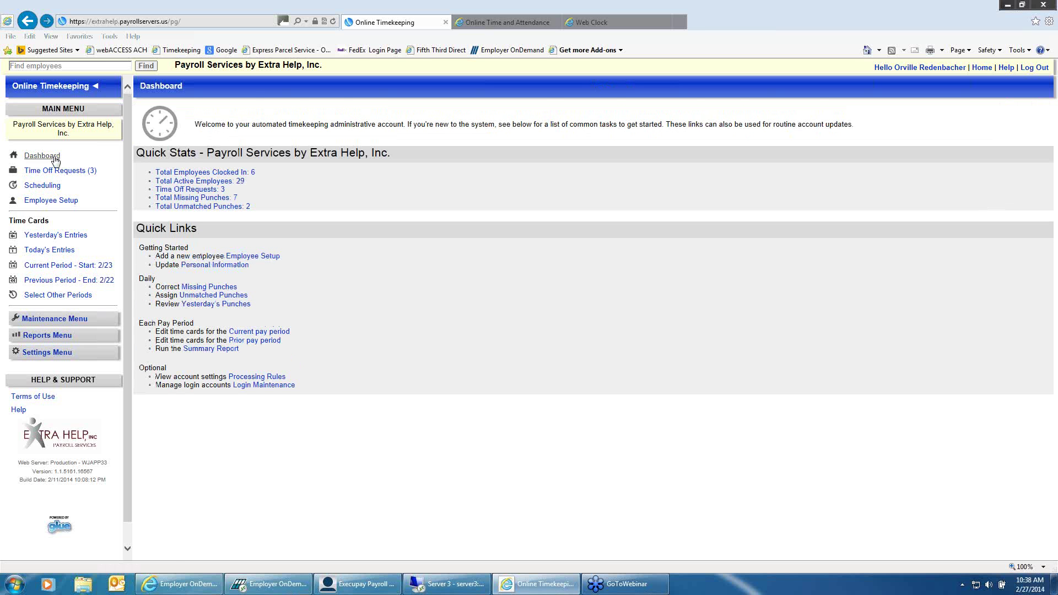
# List employees with missing punches, inspect the first listed employee's time card, and go back to the main menu
pyautogui.click(210, 200)
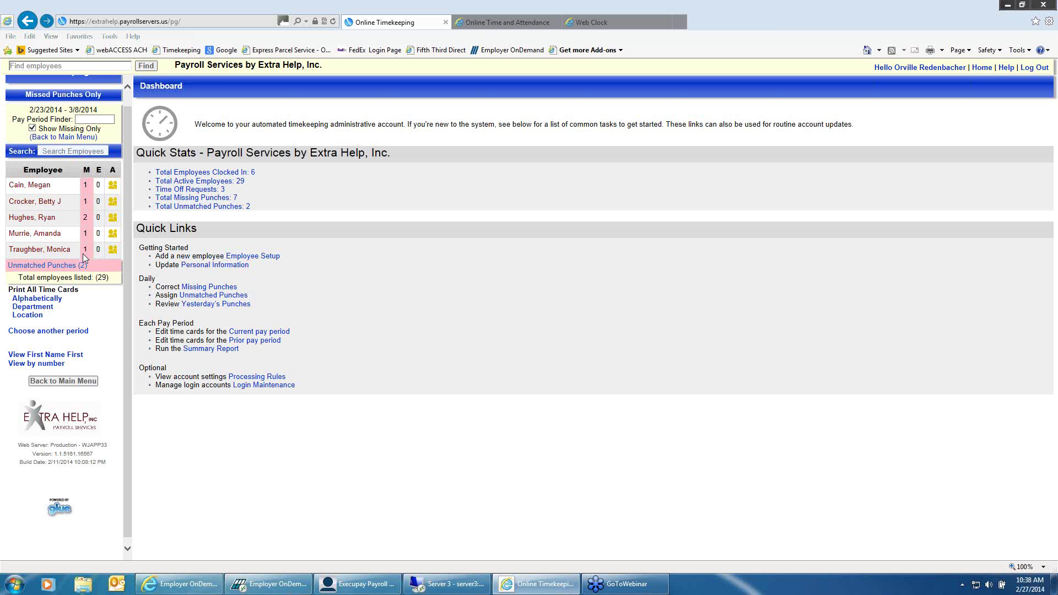
pyautogui.click(39, 187)
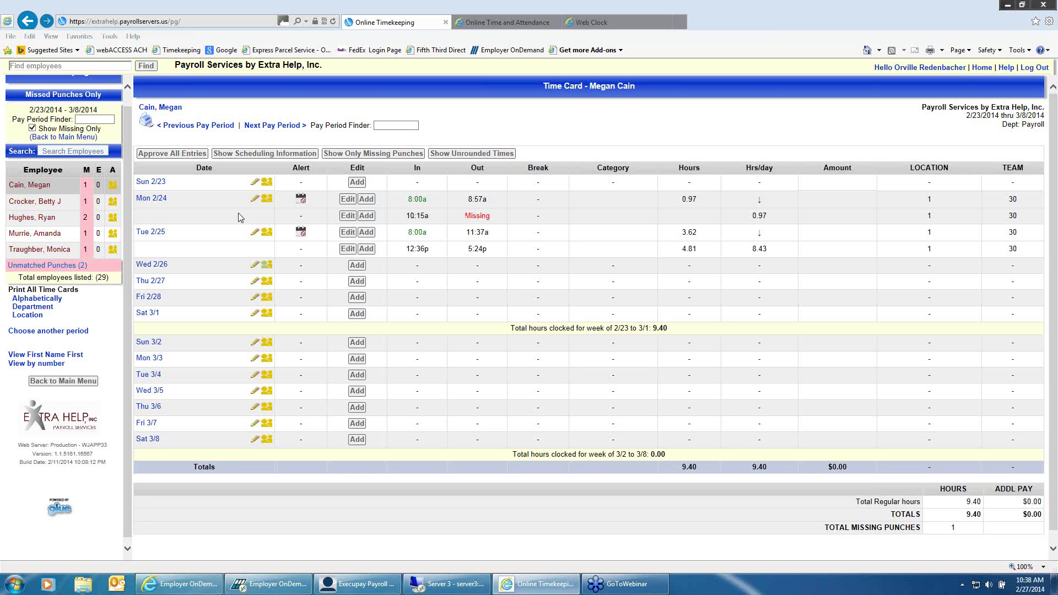
pyautogui.moveTo(417, 210)
pyautogui.click(66, 382)
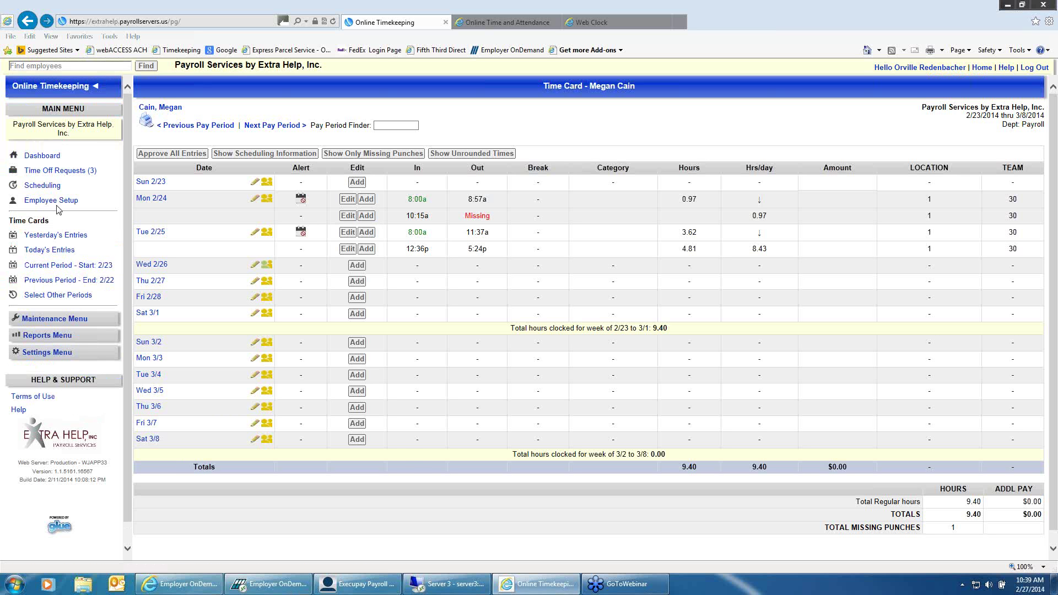
# Review the unmatched punches reached from the dashboard, and return to the dashboard
pyautogui.click(43, 156)
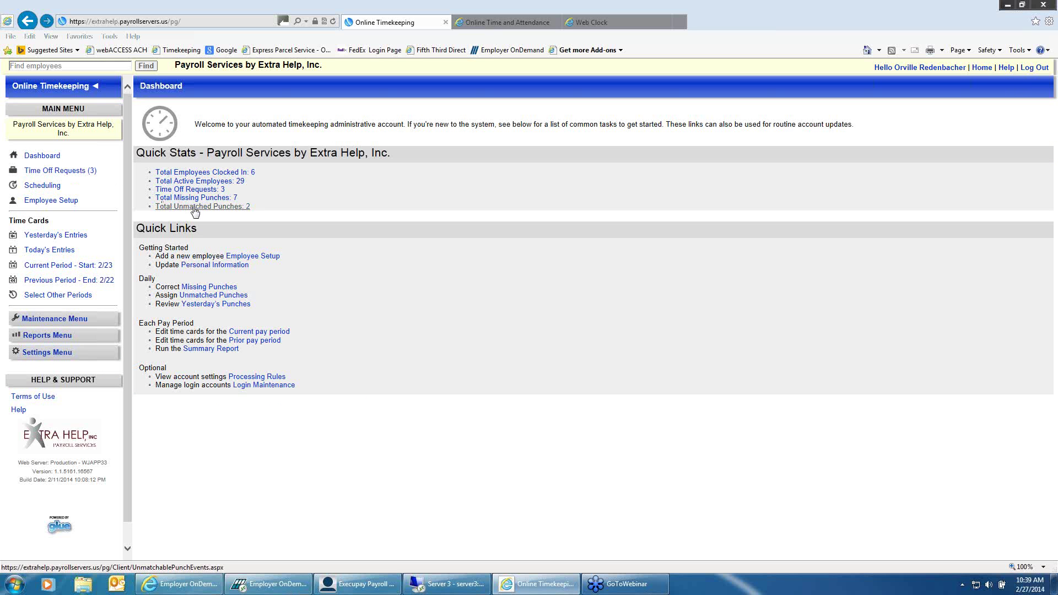
pyautogui.click(244, 209)
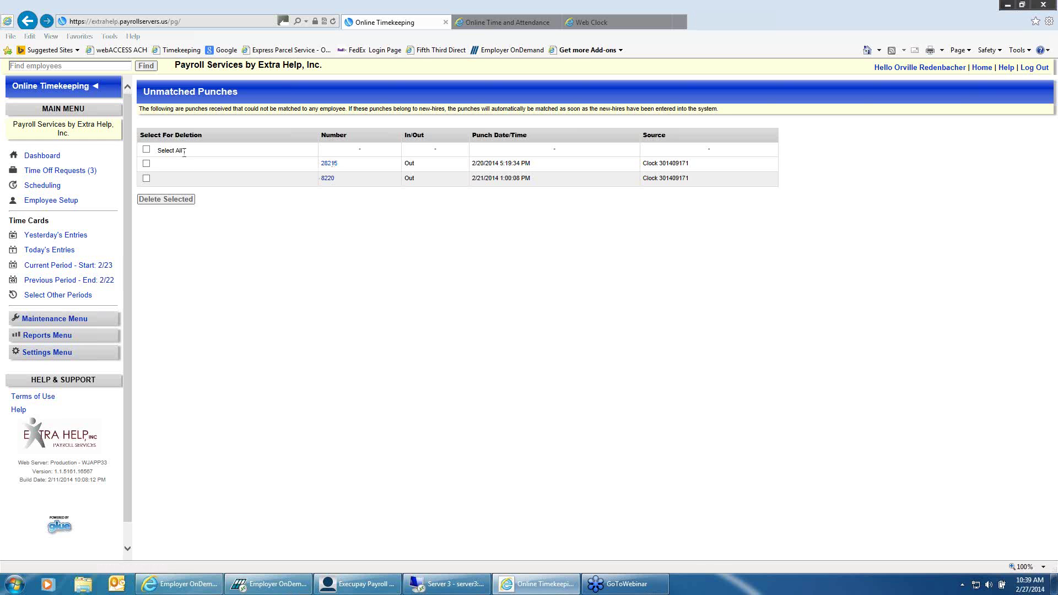
pyautogui.click(41, 157)
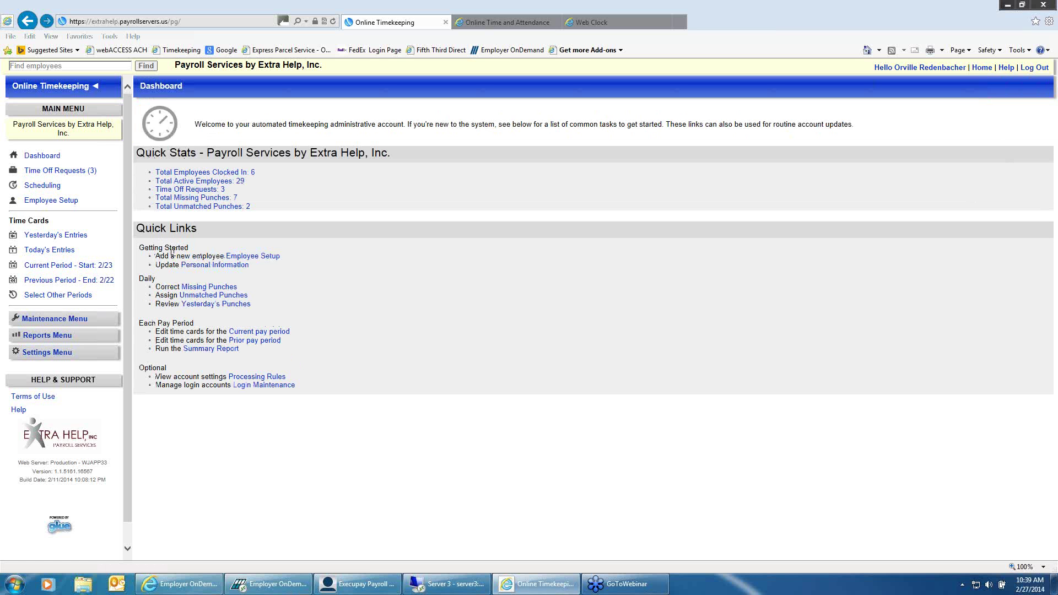
# Examine the blank new-employee setup form, including its login number field, and cancel it without saving
pyautogui.click(255, 257)
pyautogui.click(248, 182)
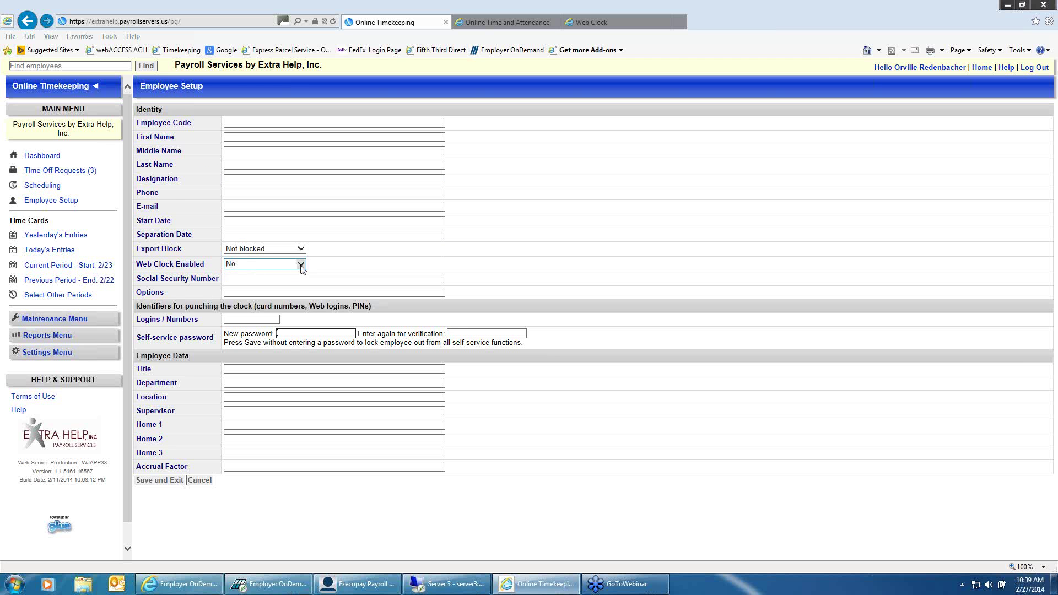
pyautogui.click(234, 318)
pyautogui.click(201, 483)
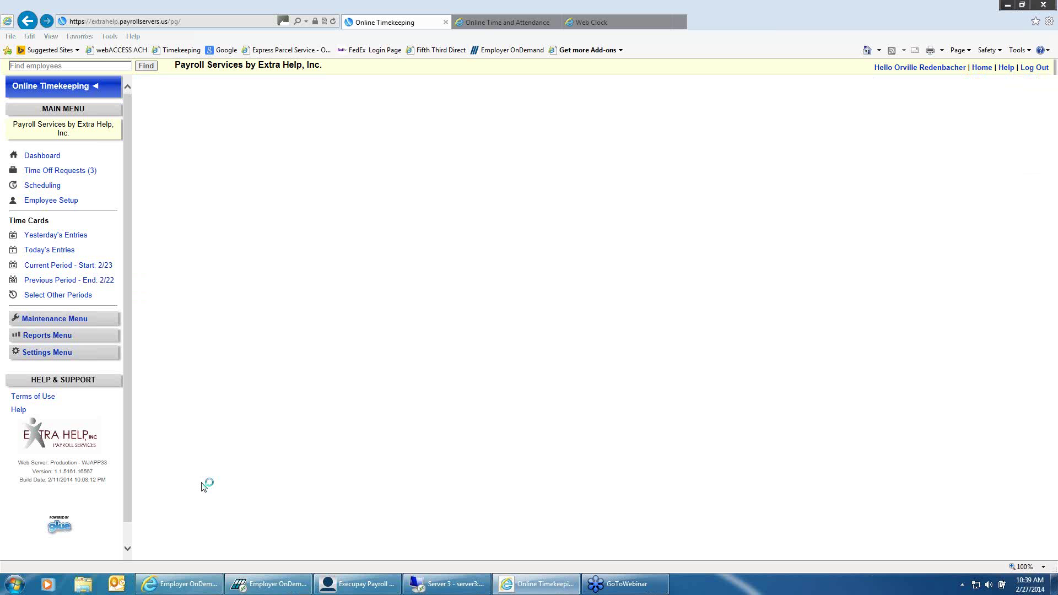
# From the dashboard, view the Time Off Requests page and the Scheduling options page
pyautogui.click(42, 156)
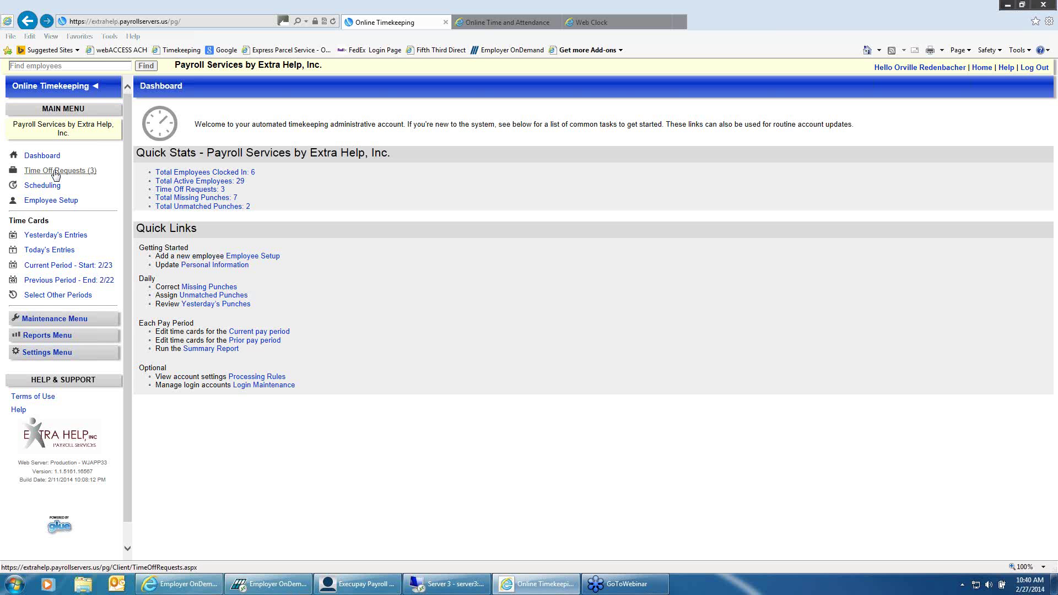
pyautogui.click(55, 172)
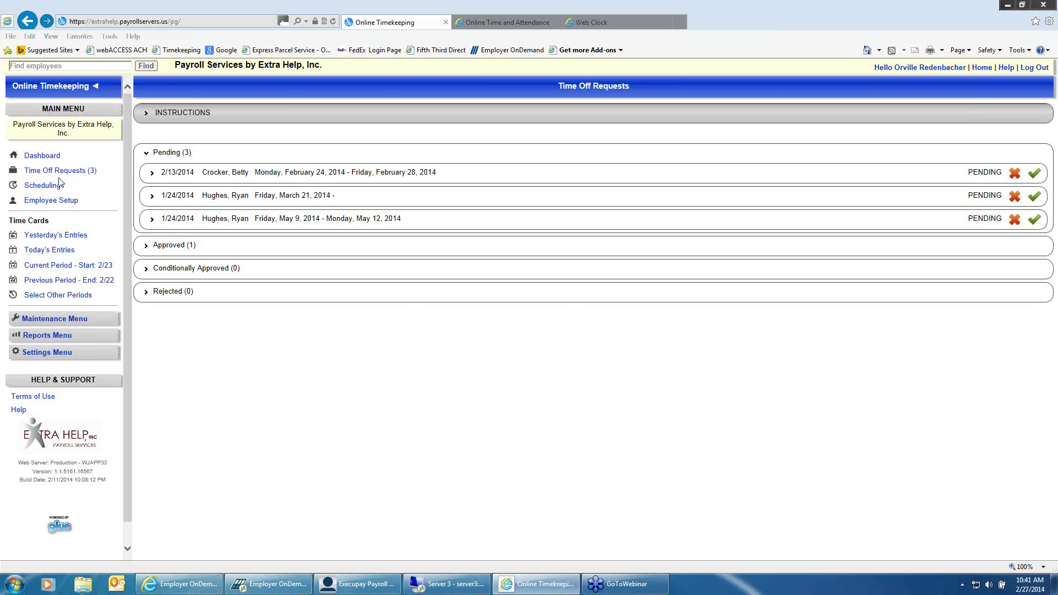
pyautogui.click(56, 187)
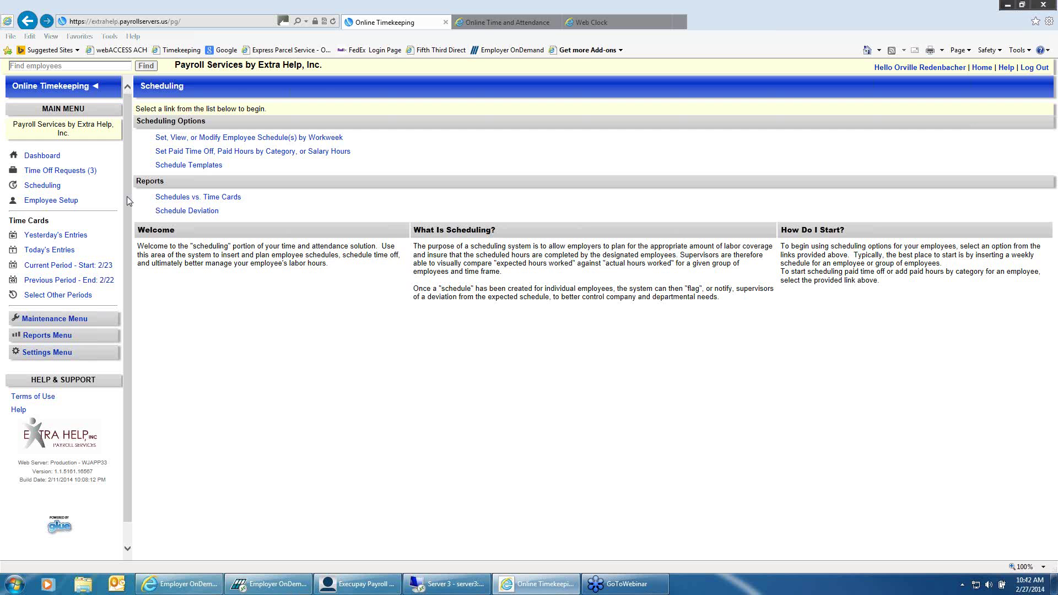
# Open the Employee Setup list and view the fourth listed employee's record
pyautogui.click(70, 202)
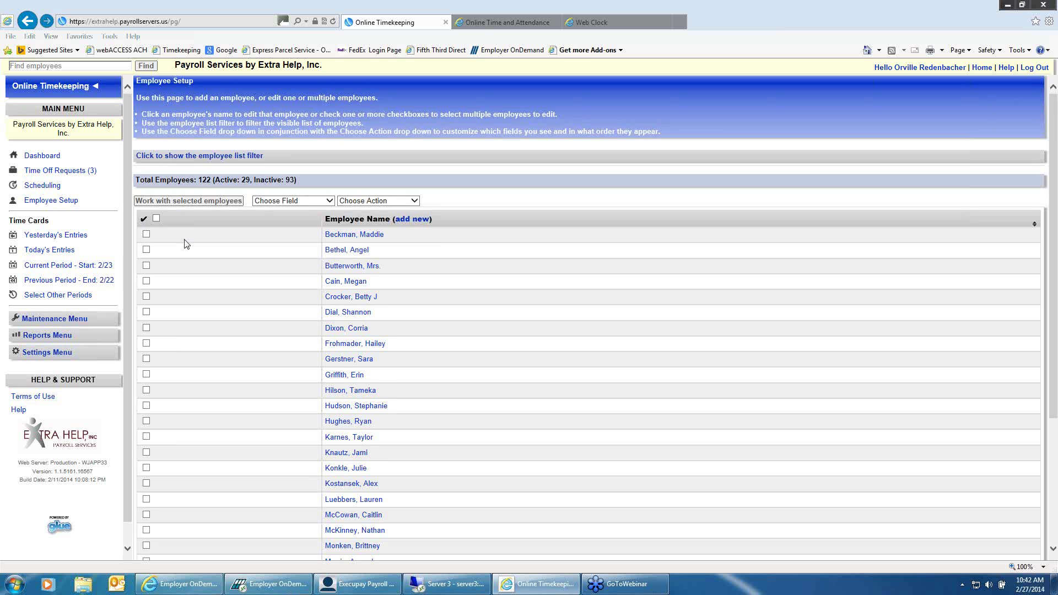
pyautogui.scroll(-3, 186, 243)
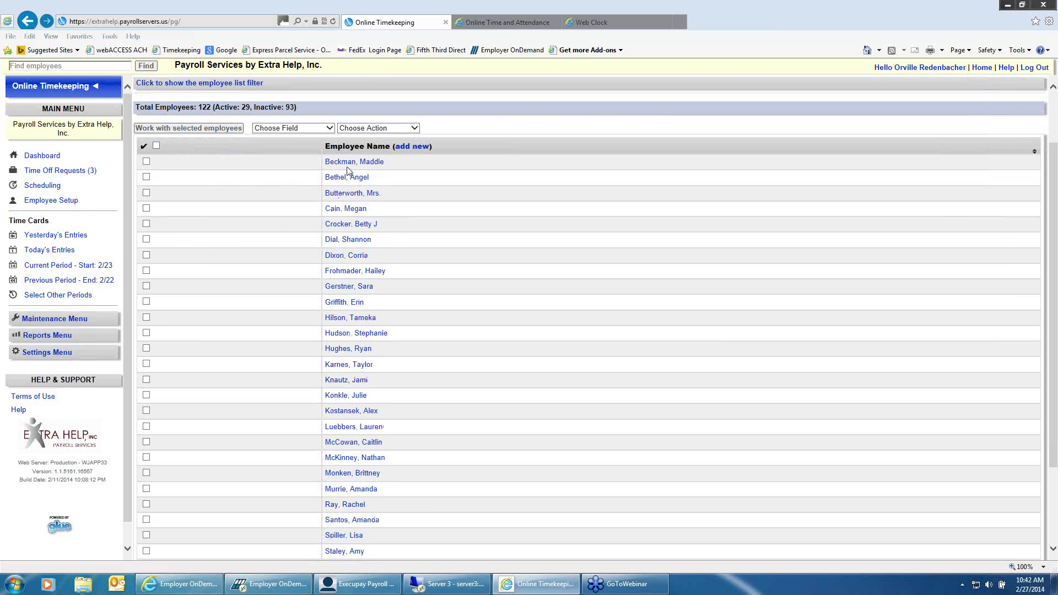
pyautogui.click(353, 213)
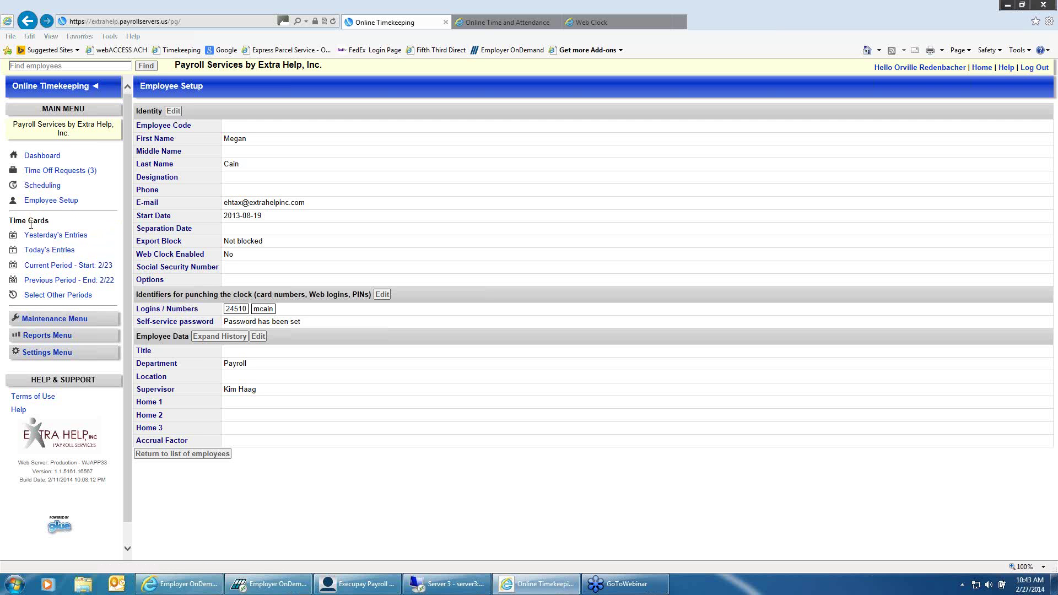
# Open yesterday's time card entries and examine the alert and approval details of individual punches
pyautogui.click(59, 237)
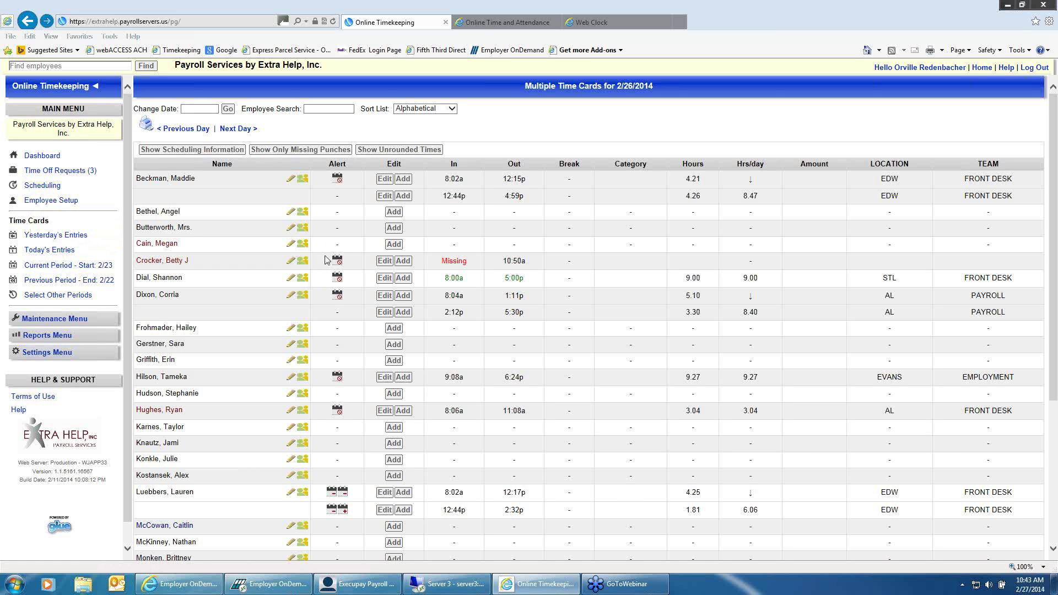
pyautogui.moveTo(337, 183)
pyautogui.moveTo(343, 282)
pyautogui.moveTo(302, 185)
# Open today's time card entries and approve the STL front desk employee's 8:00a entry
pyautogui.click(58, 253)
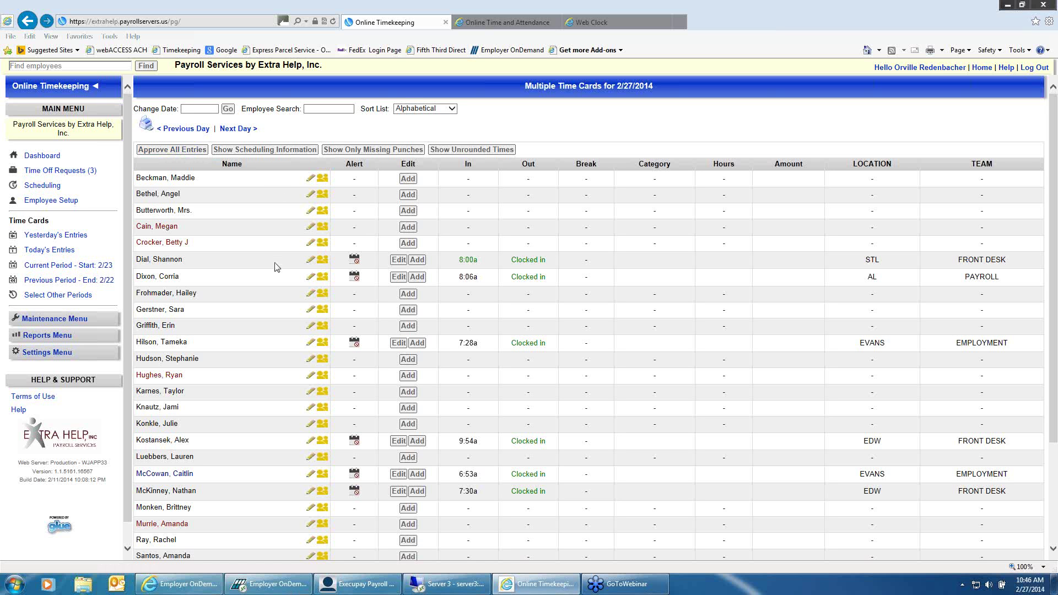
pyautogui.click(322, 263)
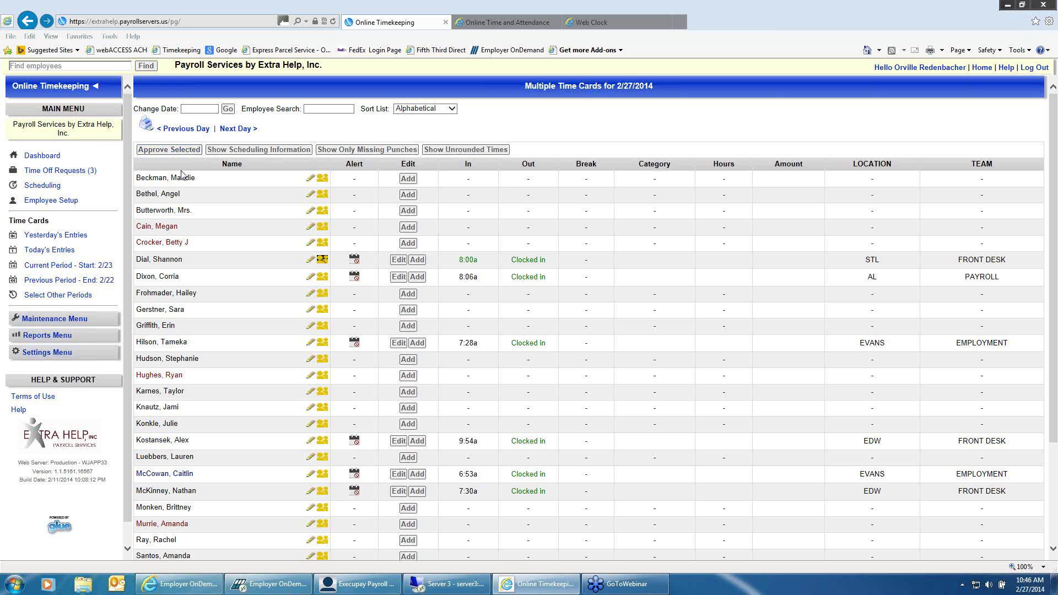
pyautogui.click(241, 264)
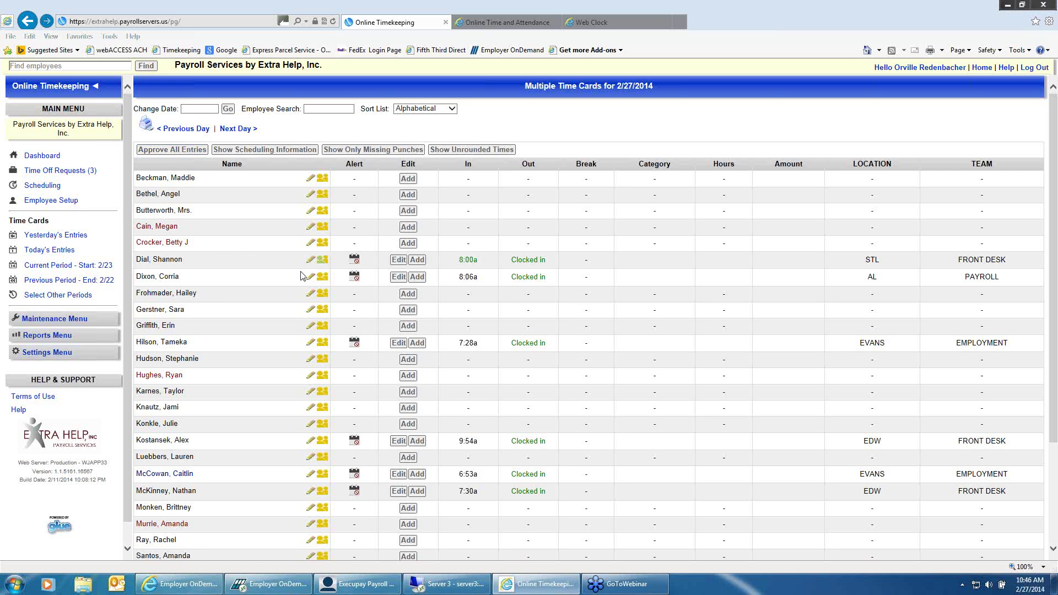
# Inspect the approval details of the approved entry and the punch history of the 8:00a and 8:06a clock-ins
pyautogui.moveTo(319, 264)
pyautogui.moveTo(473, 262)
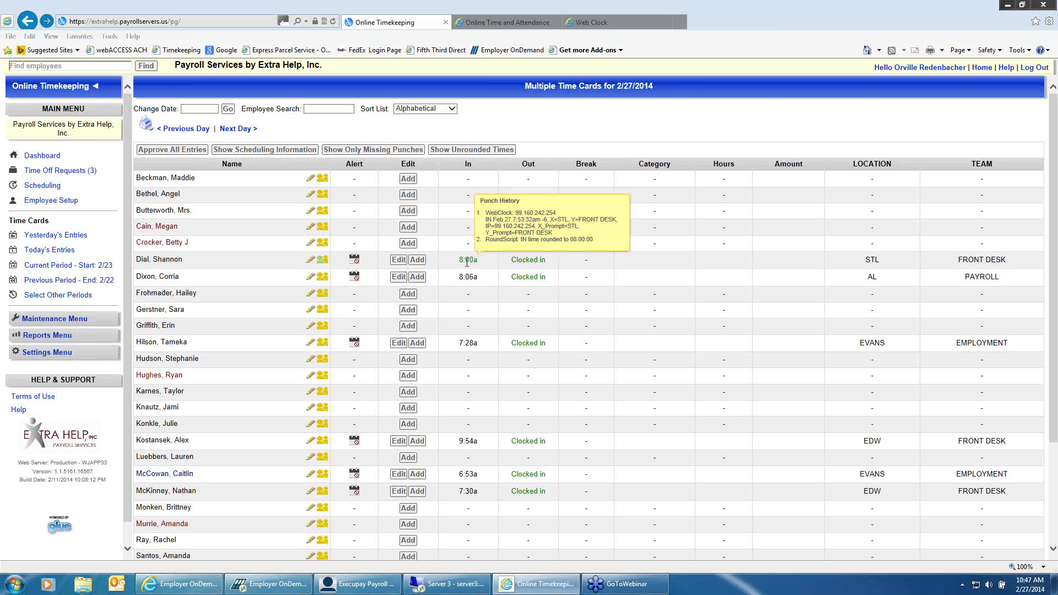
pyautogui.moveTo(467, 280)
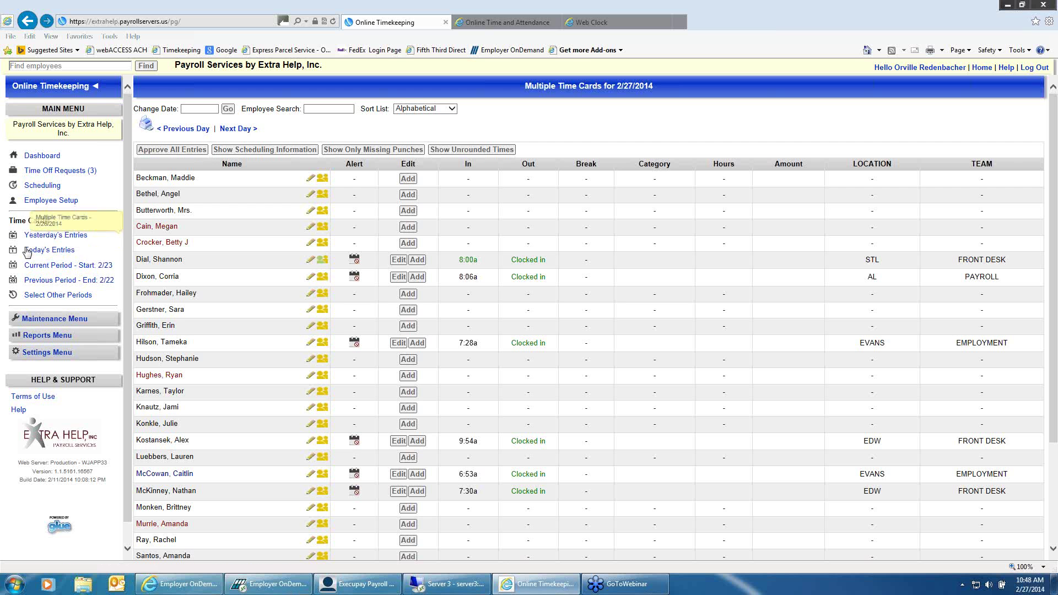
# Open the previous pay period ending 2/22 and review the employee list's missing punch, edit and approval columns
pyautogui.click(63, 281)
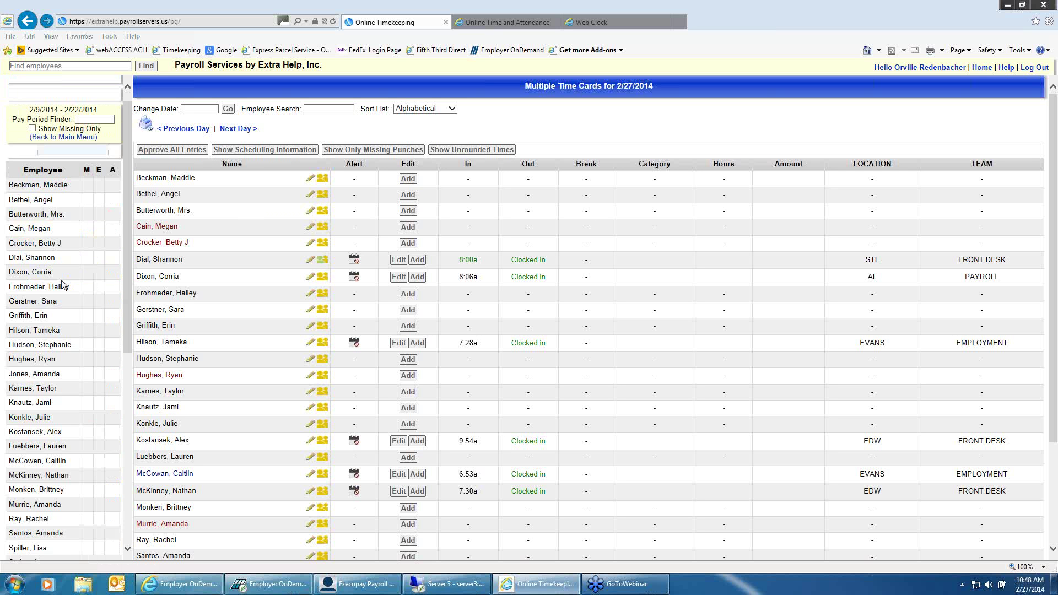
pyautogui.scroll(-5, 67, 218)
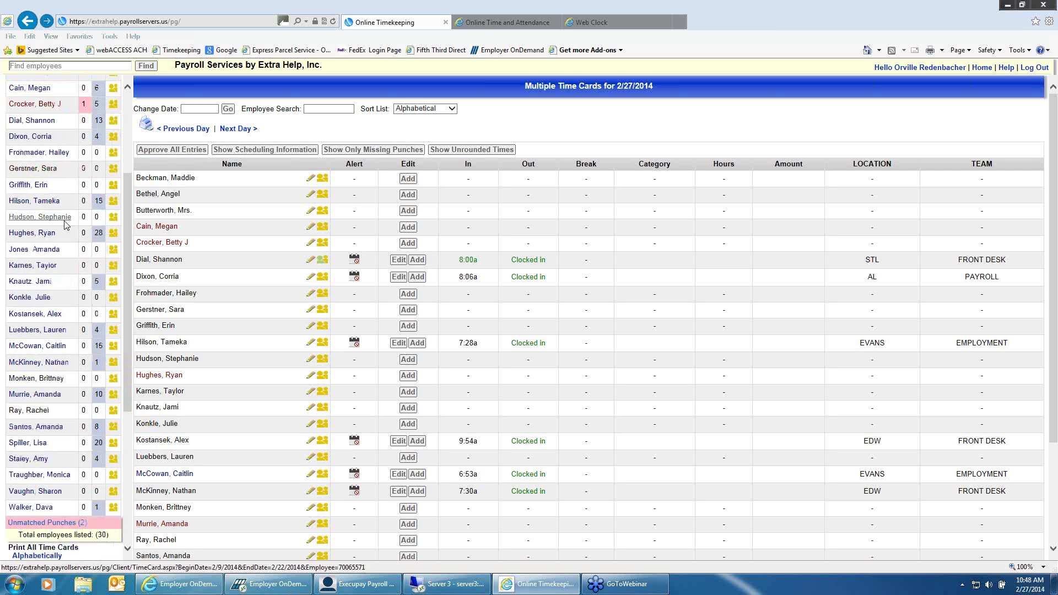
pyautogui.scroll(5, 65, 227)
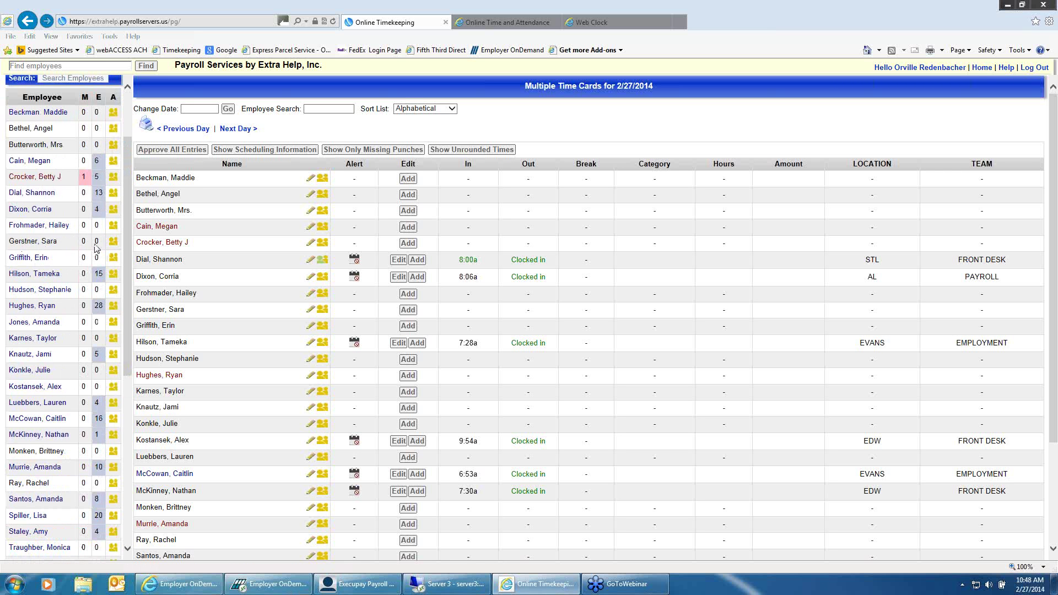
pyautogui.scroll(2, 47, 250)
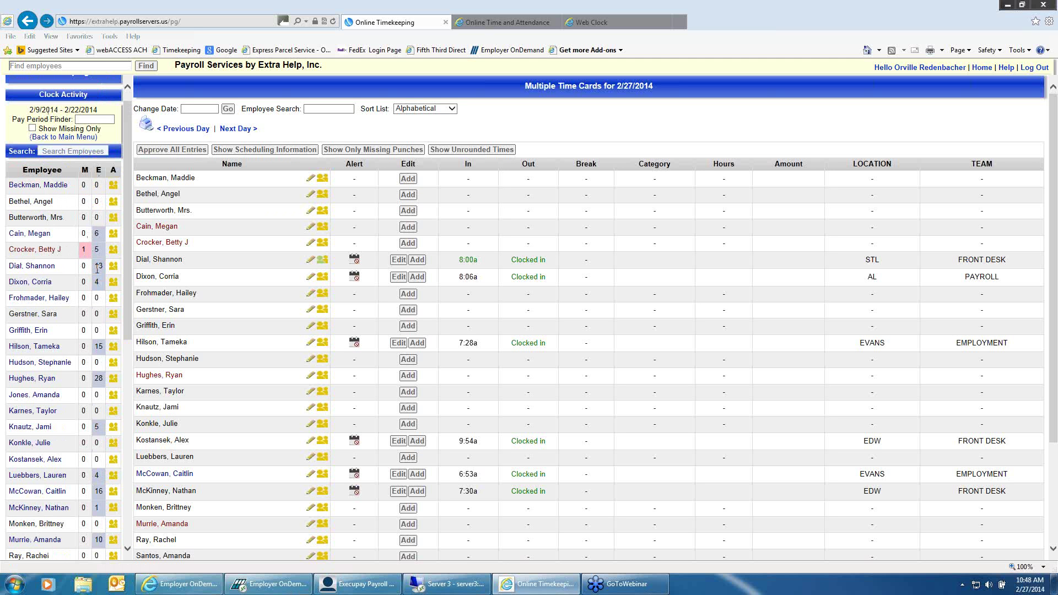
# Look through the employee list and open the time card of the employee flagged with one missing punch
pyautogui.scroll(-4, 119, 298)
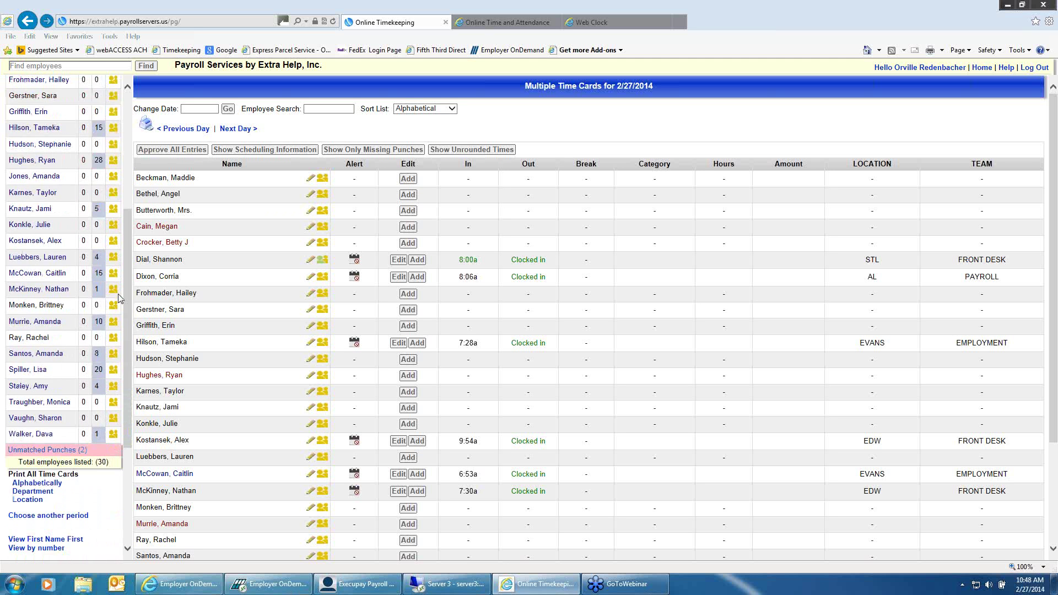
pyautogui.scroll(3, 120, 298)
pyautogui.scroll(1, 55, 207)
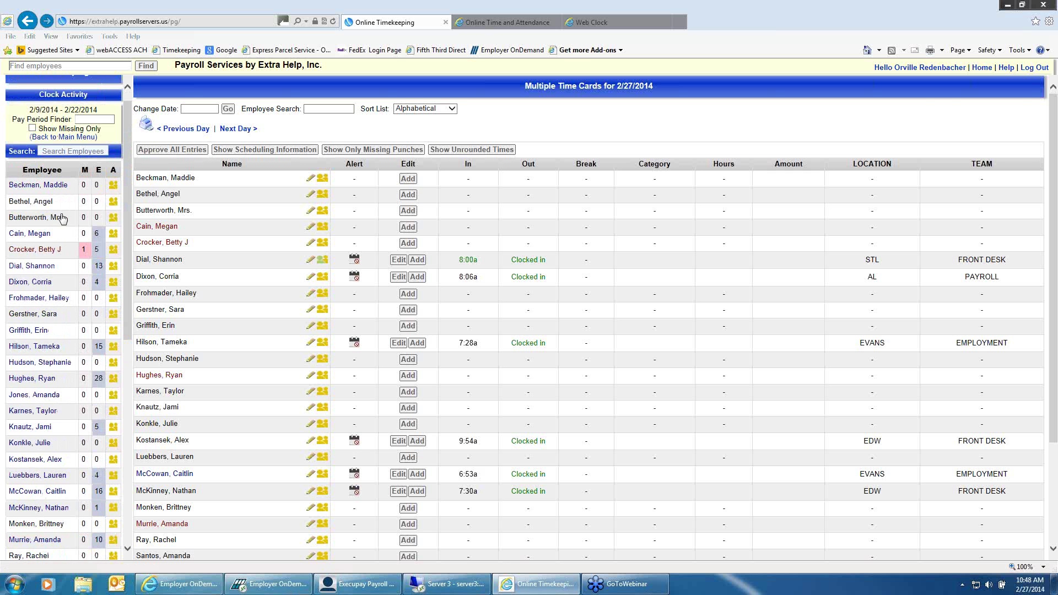
pyautogui.click(45, 254)
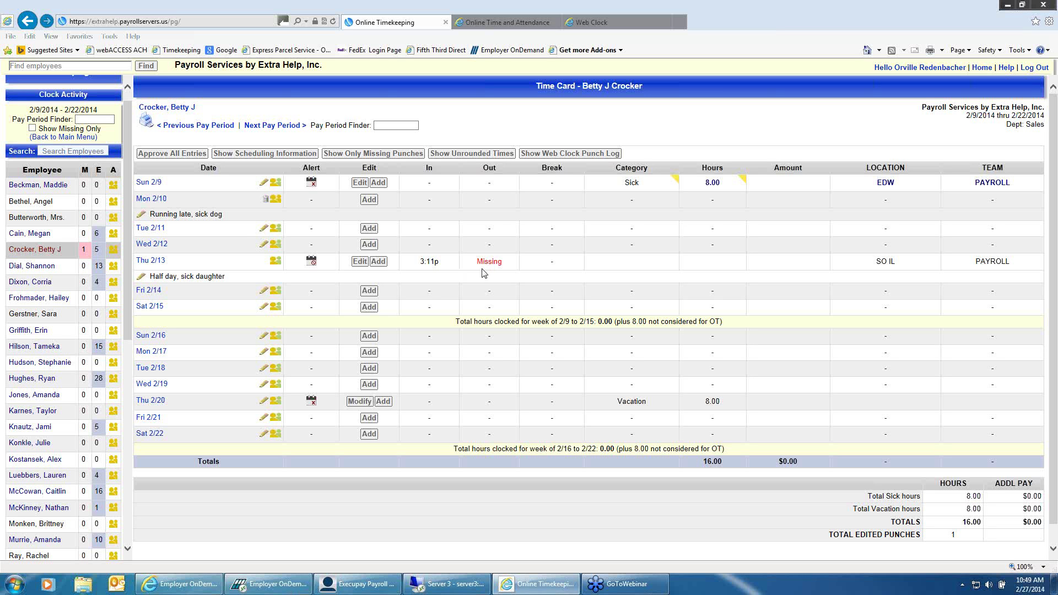
# Fill in the missing Thu 2/13 out punch as 5:00p with category Regular, save the entry, and view its punch history
pyautogui.click(360, 262)
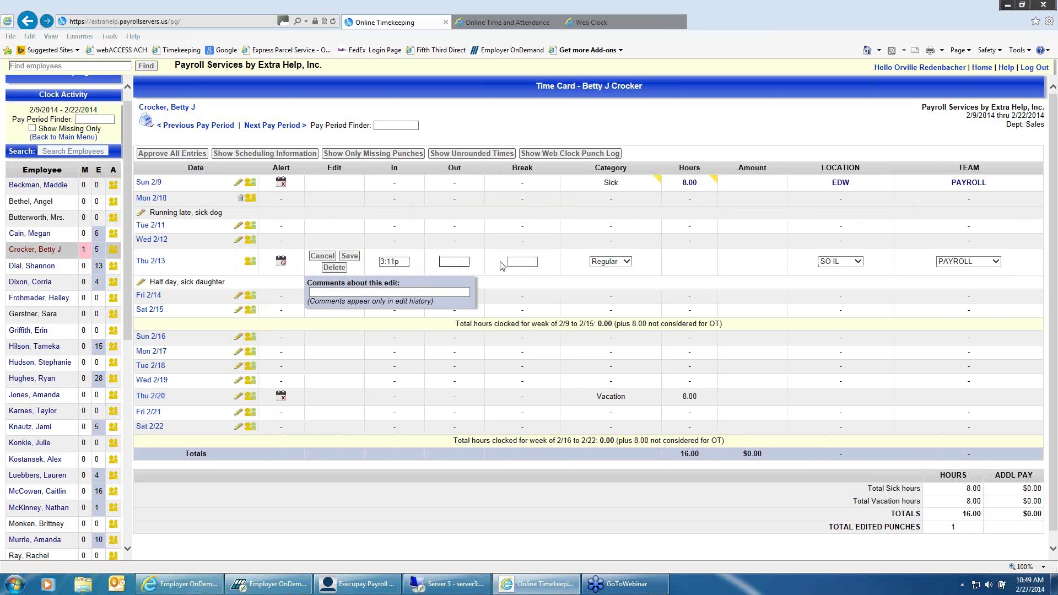
pyautogui.write('1700')
pyautogui.click(346, 295)
pyautogui.click(627, 261)
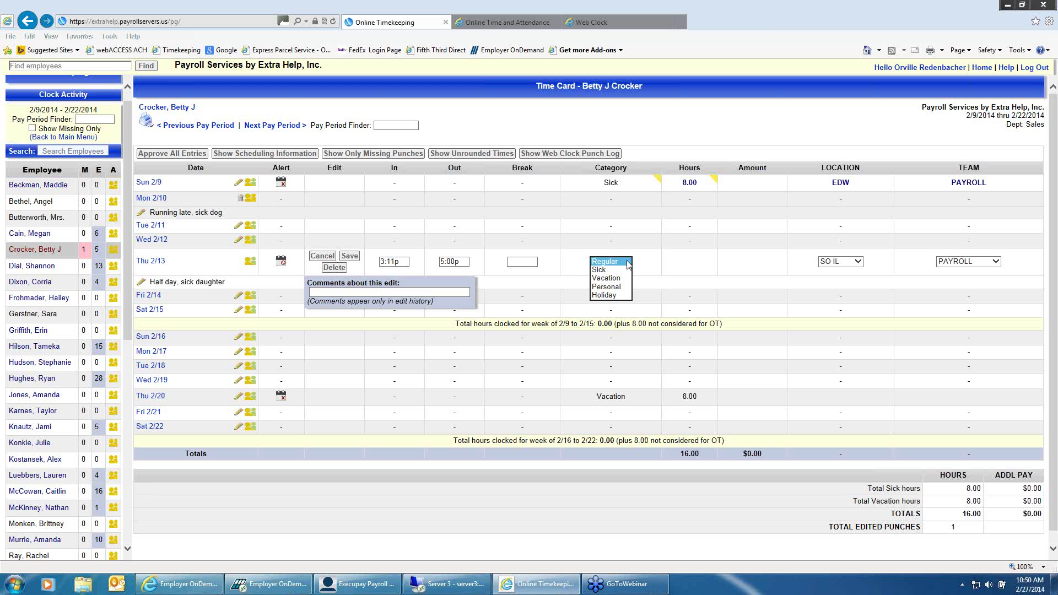
pyautogui.click(628, 263)
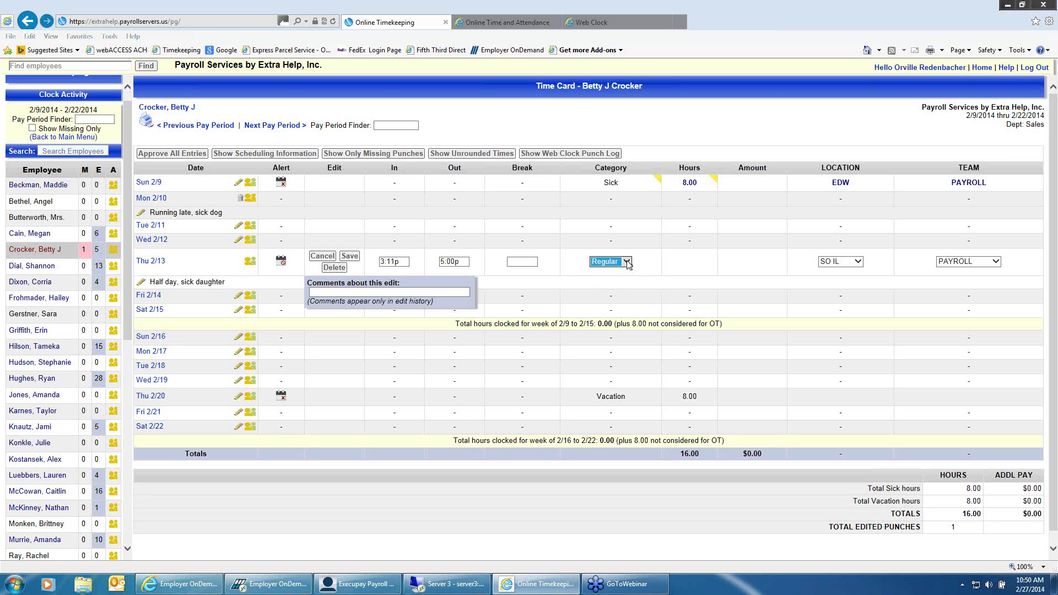
pyautogui.click(352, 257)
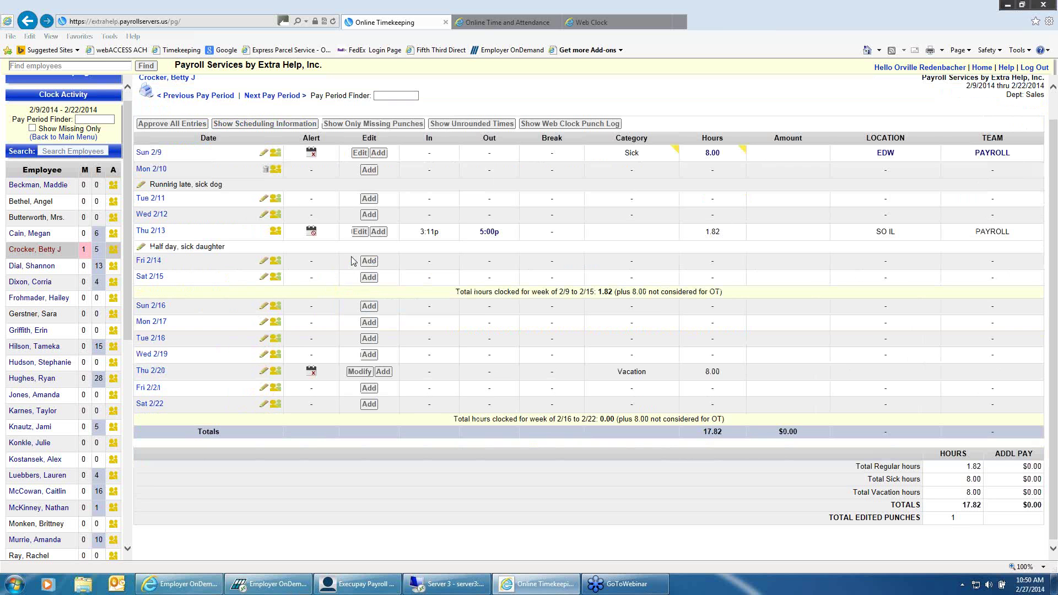
pyautogui.moveTo(491, 234)
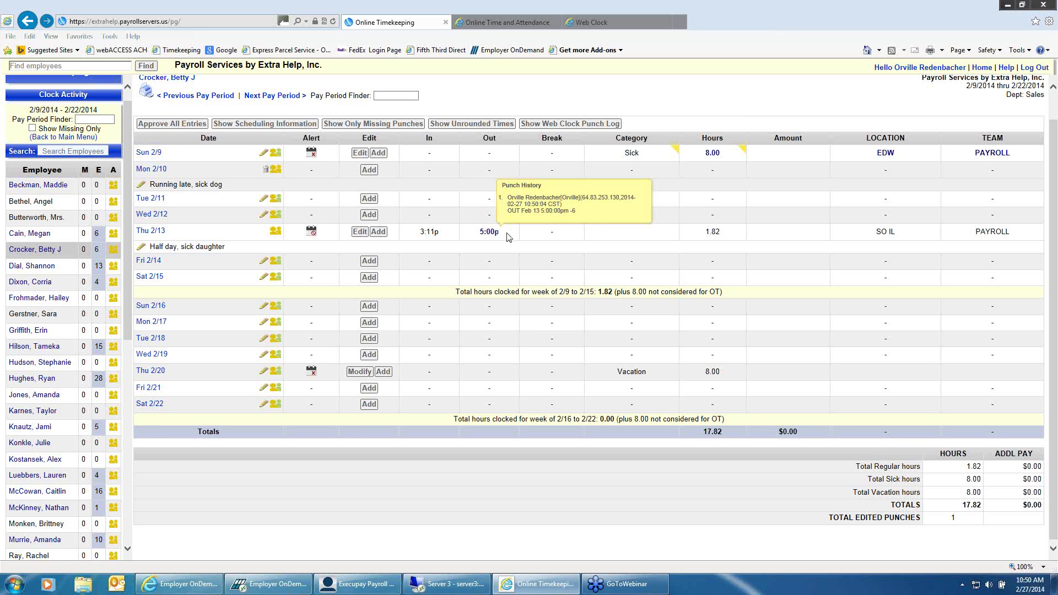
# Open the STL front desk employee's time card for the same period and look over the employee list
pyautogui.click(49, 267)
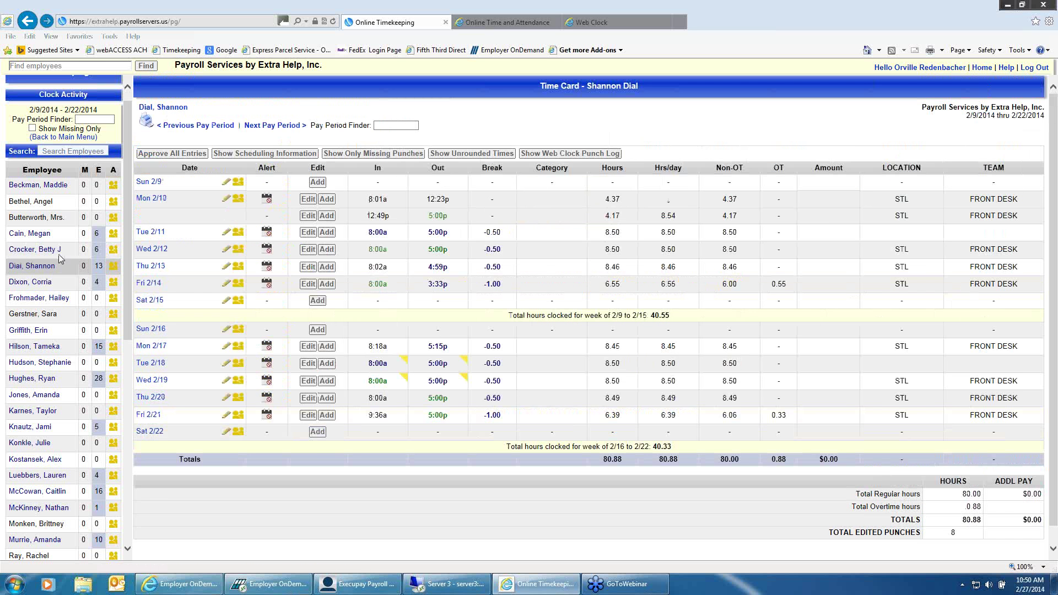
pyautogui.scroll(-3, 62, 256)
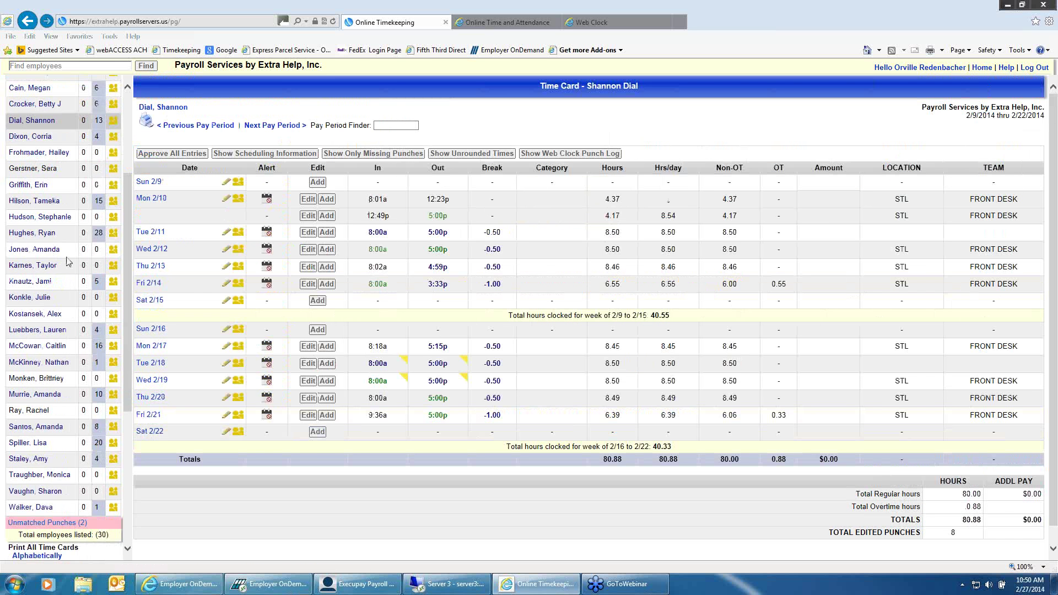
pyautogui.scroll(3, 48, 392)
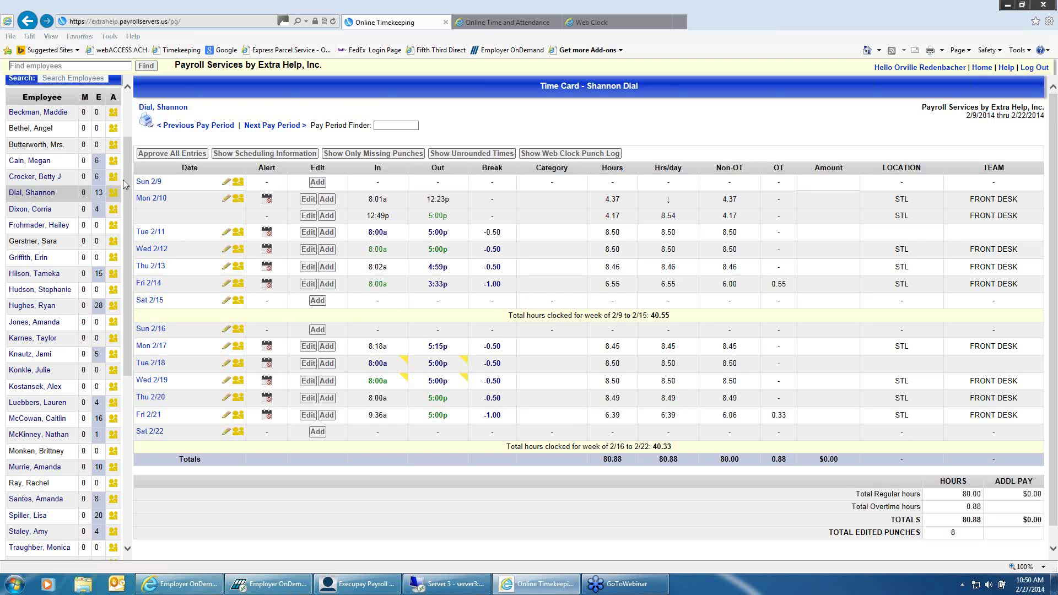
pyautogui.scroll(2, 104, 160)
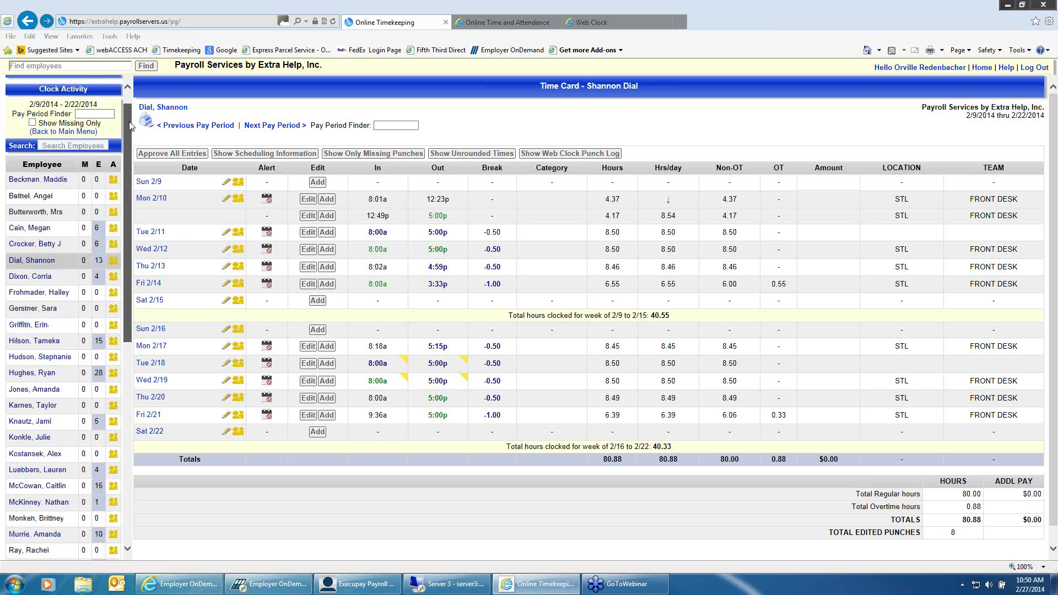
# Open the selection of other pay periods, list more past periods and examine the custom date range option
pyautogui.click(75, 132)
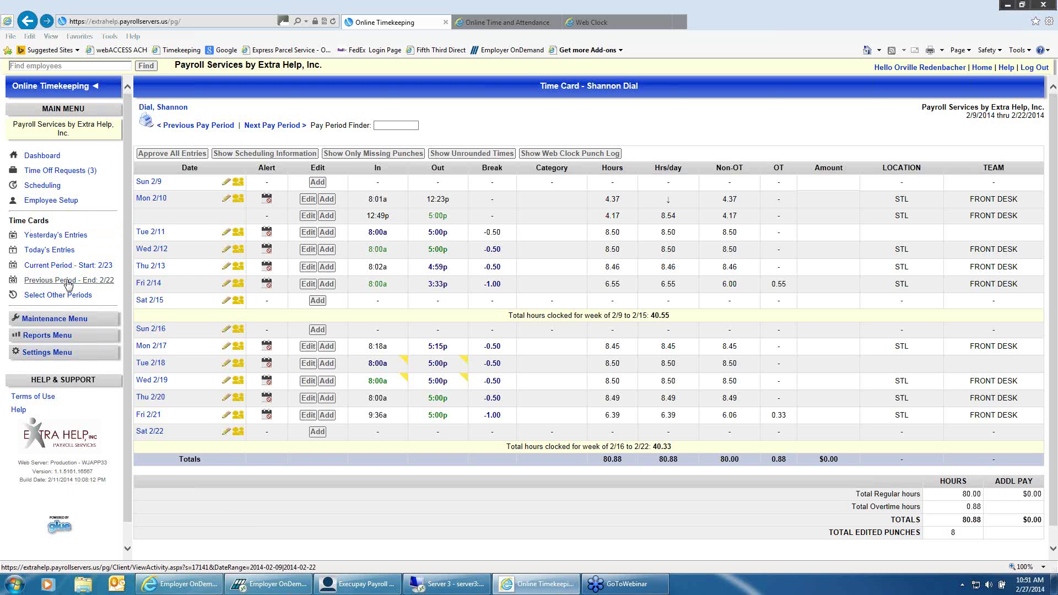
pyautogui.click(51, 296)
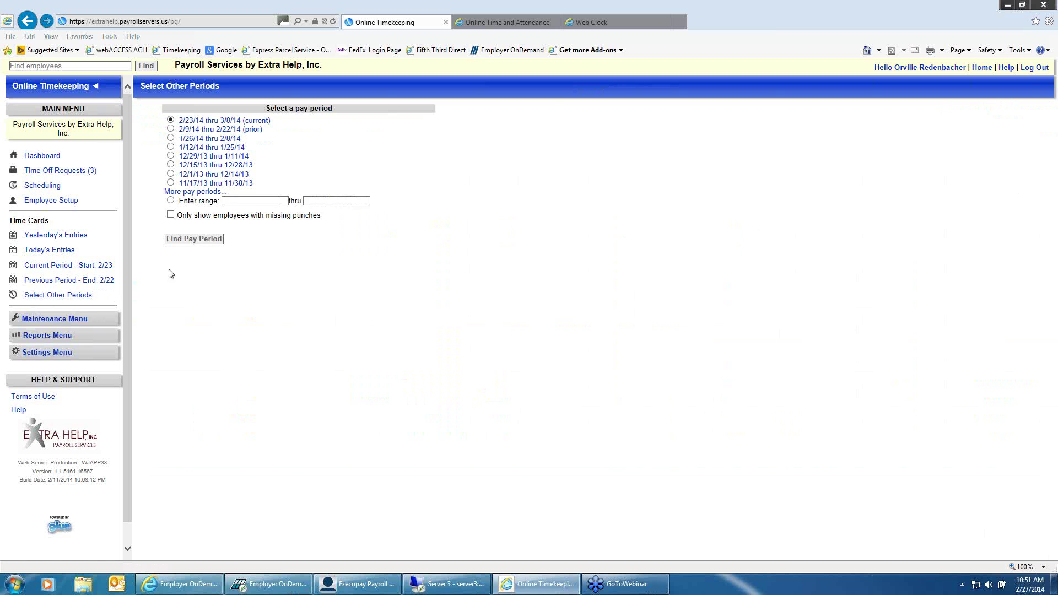
pyautogui.click(189, 191)
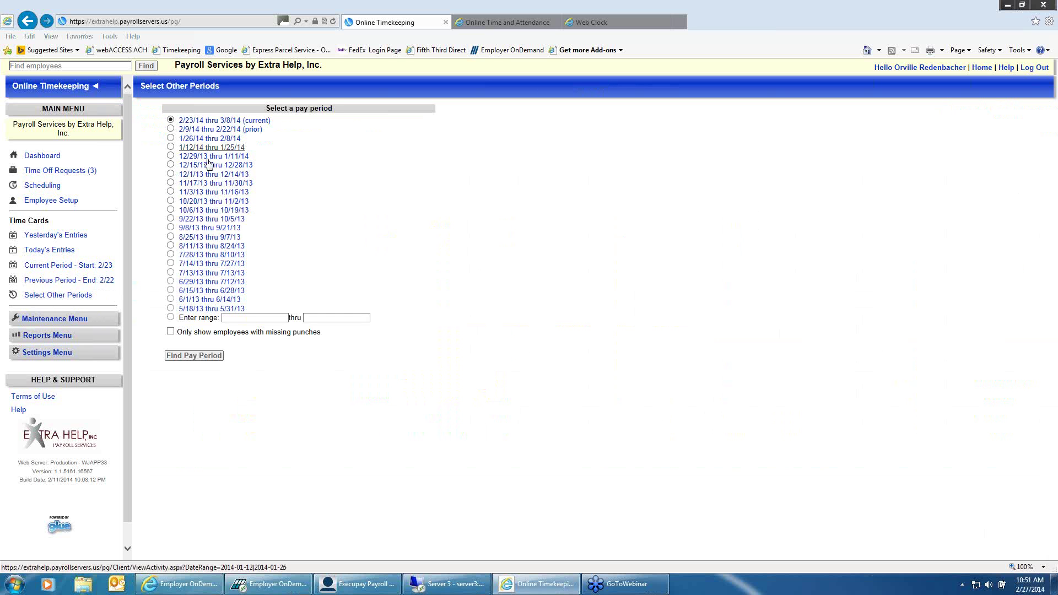
pyautogui.click(263, 318)
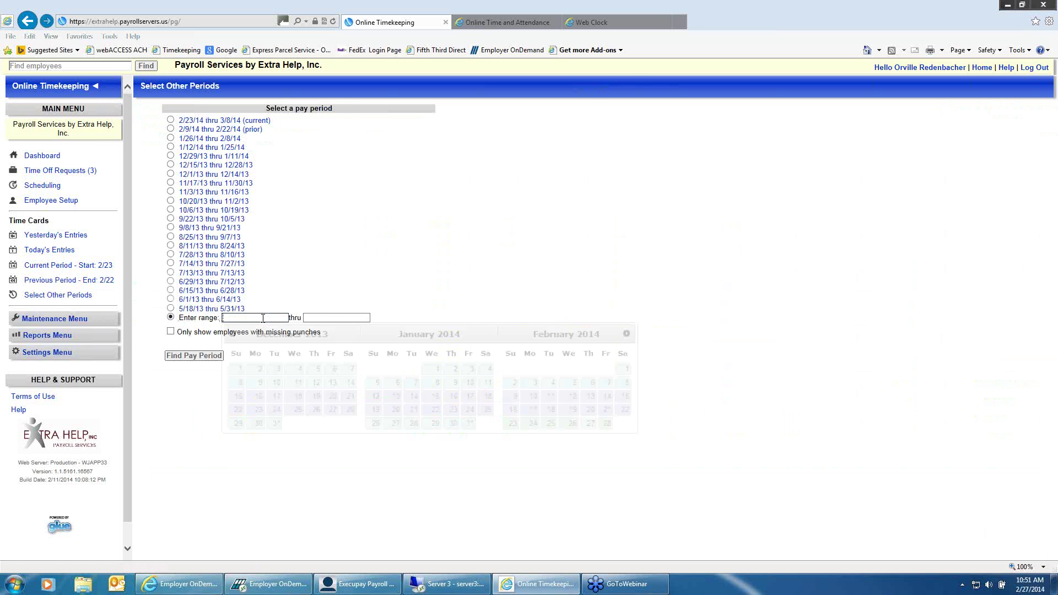
pyautogui.click(334, 301)
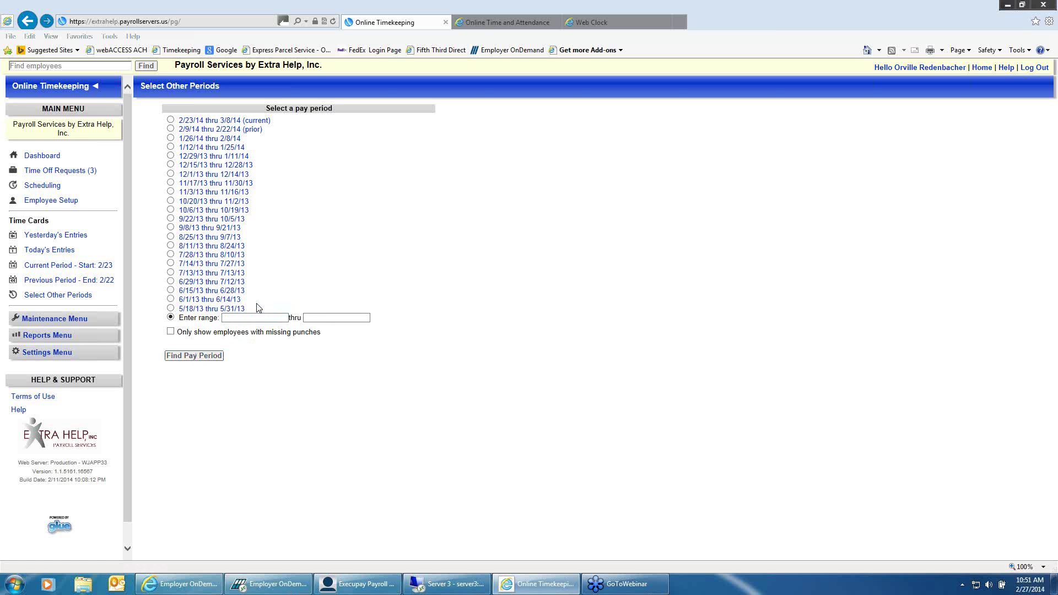
# Review the employee groups and open the form for quickly adding a batch of time card entries
pyautogui.click(66, 322)
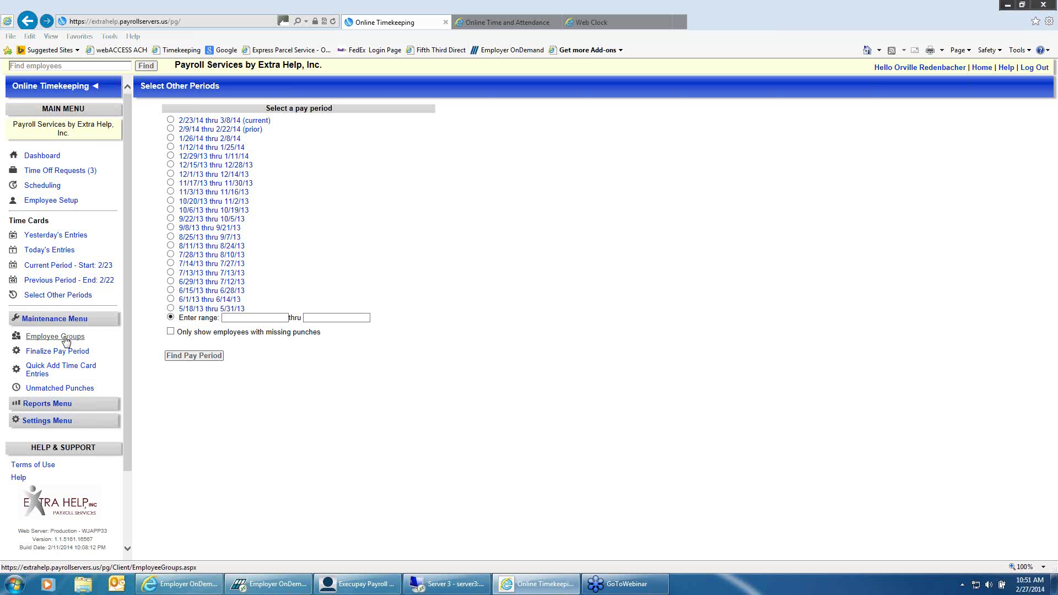
pyautogui.click(55, 337)
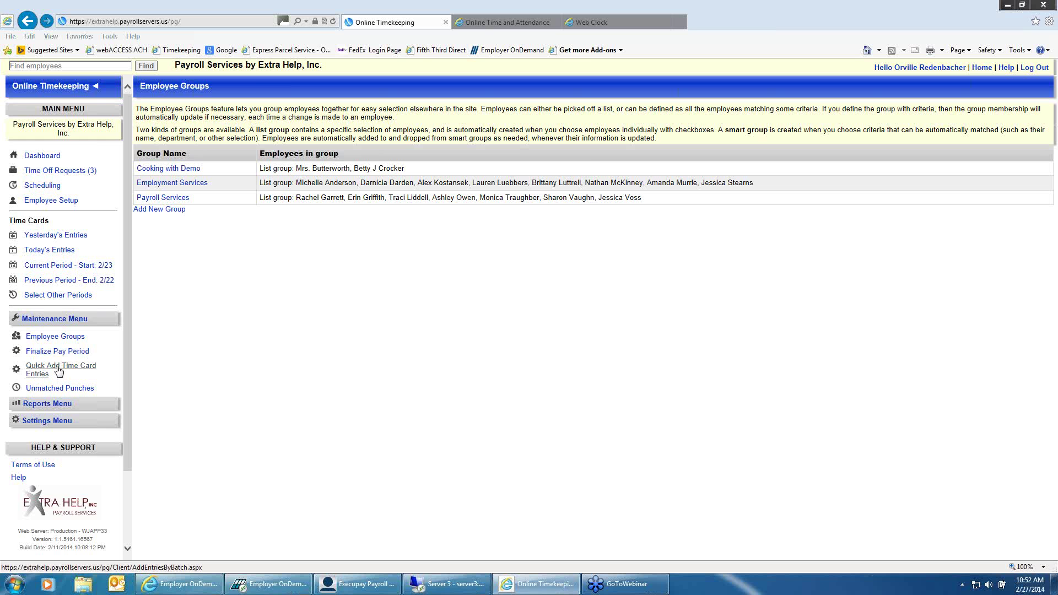
pyautogui.click(59, 370)
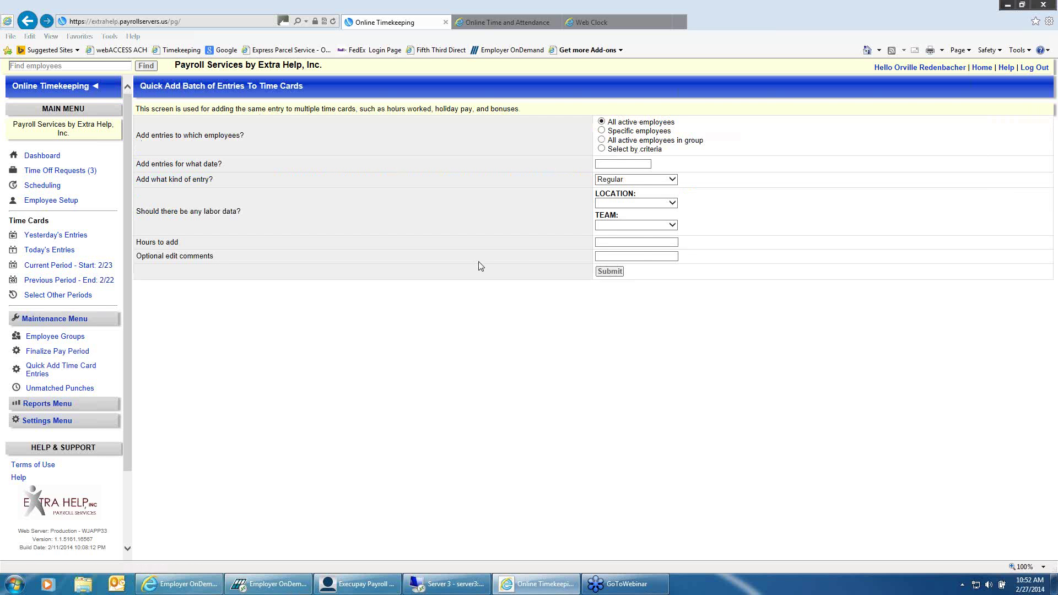
# Prepare a batch entry for all active employees dated 2/27/2014, of kind Misc with amount 1, and submit it for confirmation
pyautogui.click(623, 164)
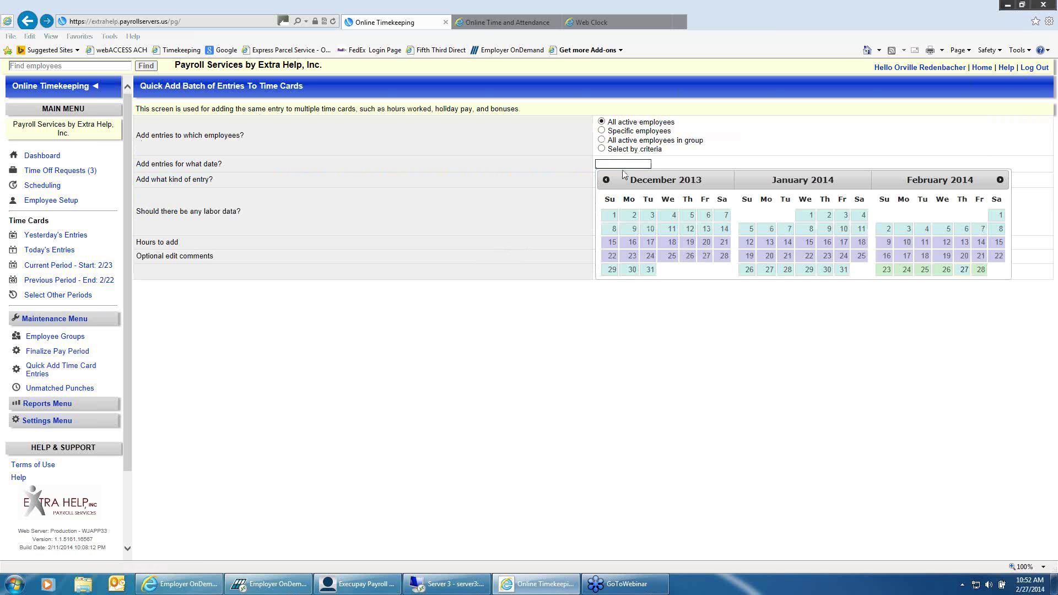
pyautogui.click(964, 270)
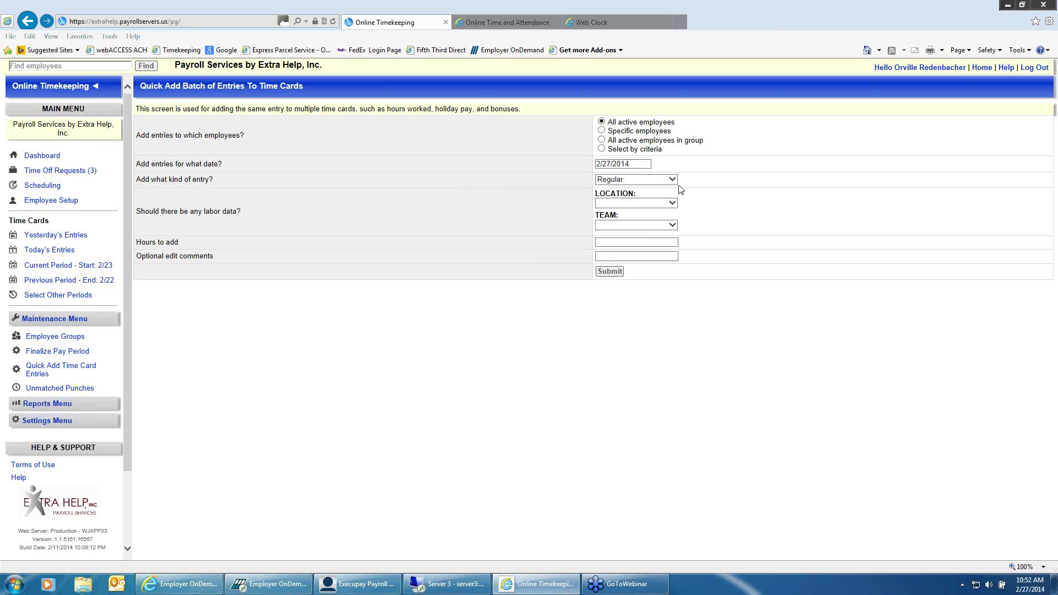
pyautogui.click(672, 180)
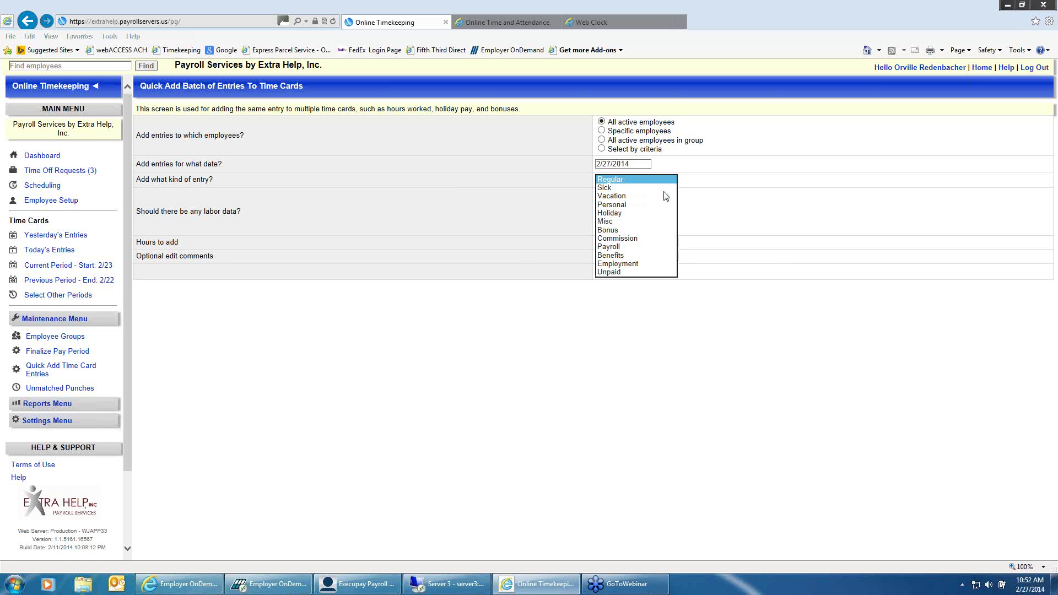
pyautogui.click(641, 222)
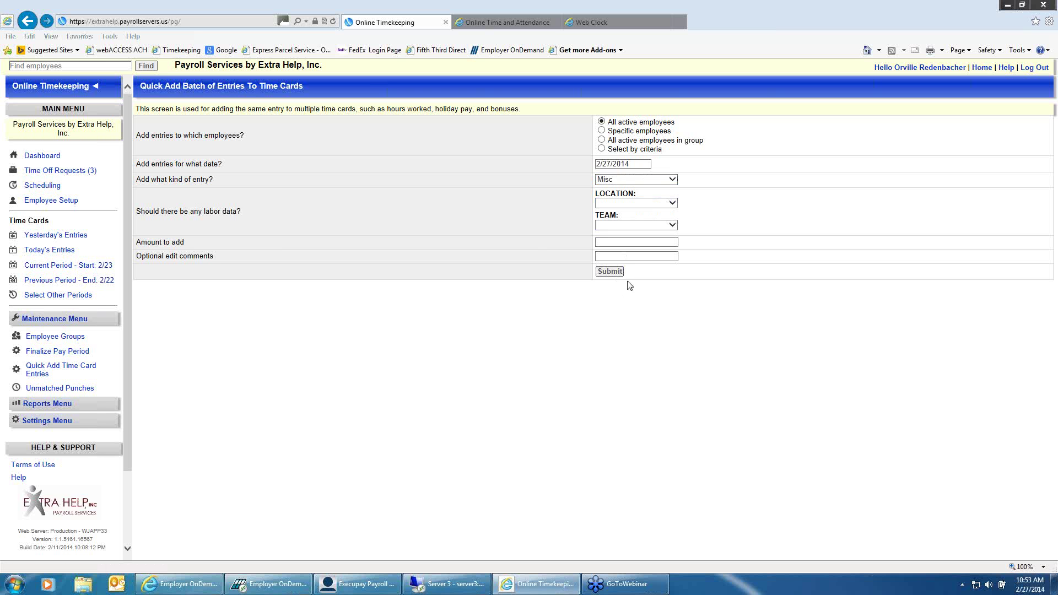
pyautogui.click(611, 272)
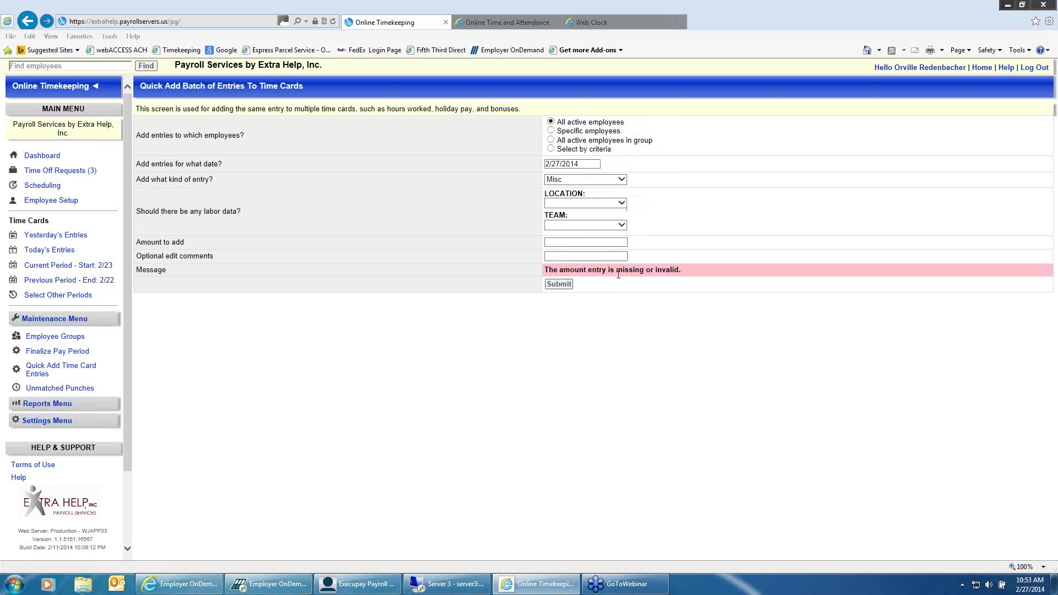
pyautogui.click(570, 239)
pyautogui.write('1')
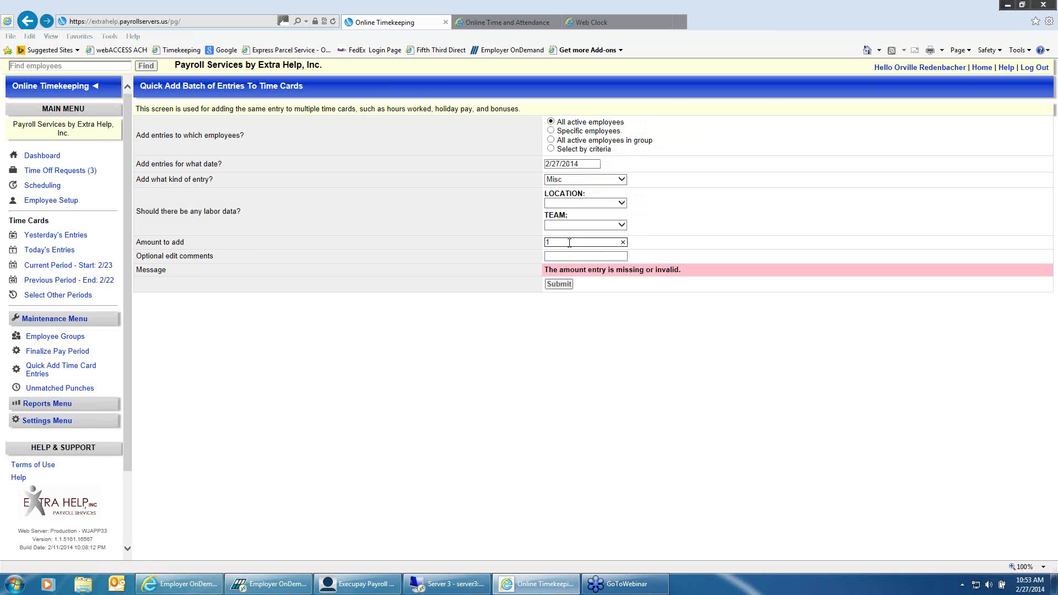
pyautogui.click(558, 284)
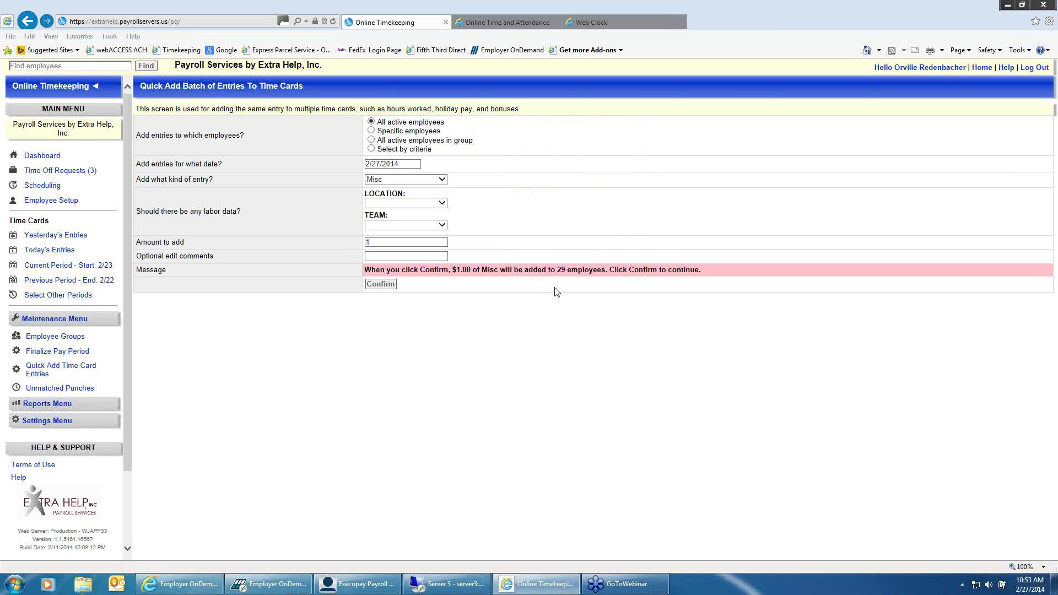
# Change the batch entry's kind to Regular with 1 hour and resubmit it for confirmation
pyautogui.click(443, 180)
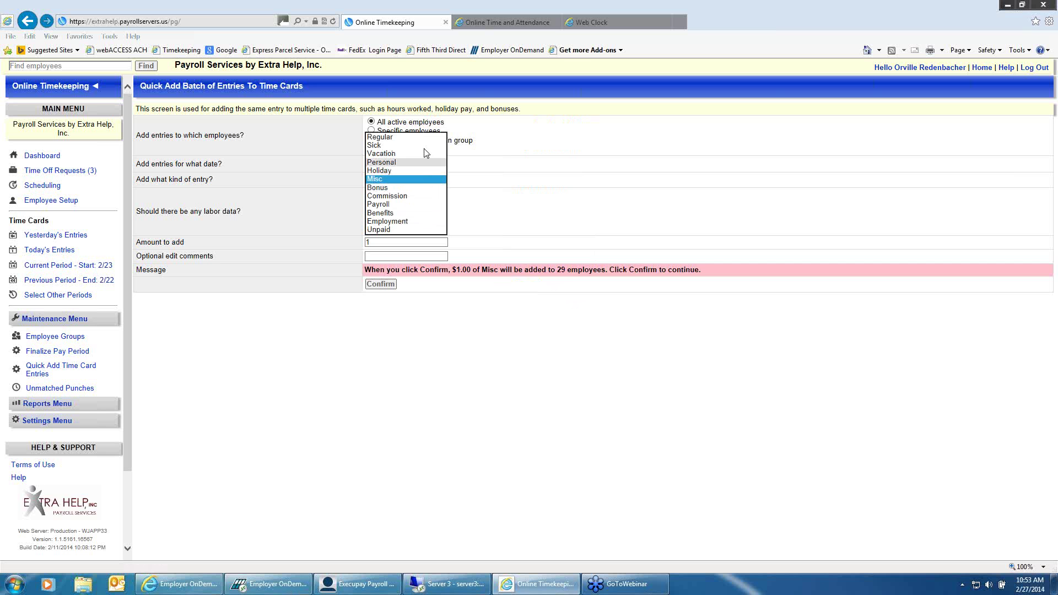
pyautogui.click(410, 137)
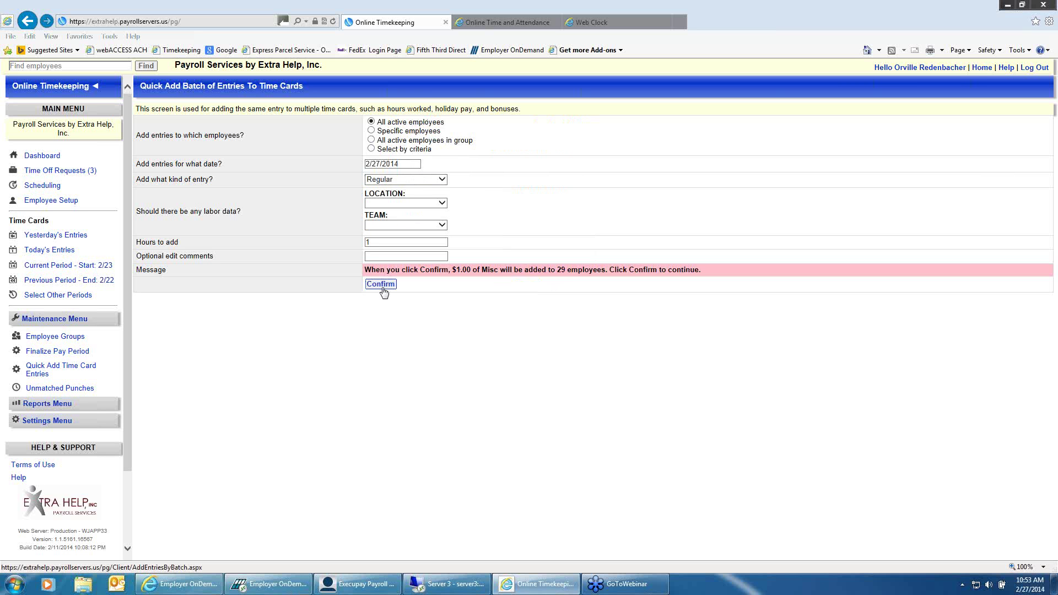
pyautogui.click(384, 285)
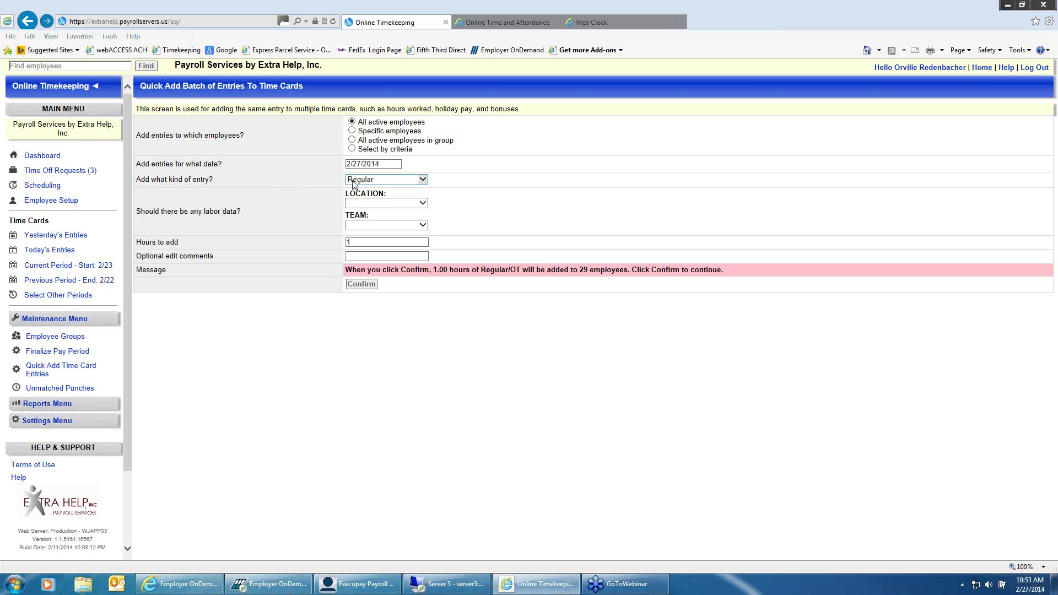
# Review the unmatched punches and look over the list of available reports
pyautogui.click(73, 392)
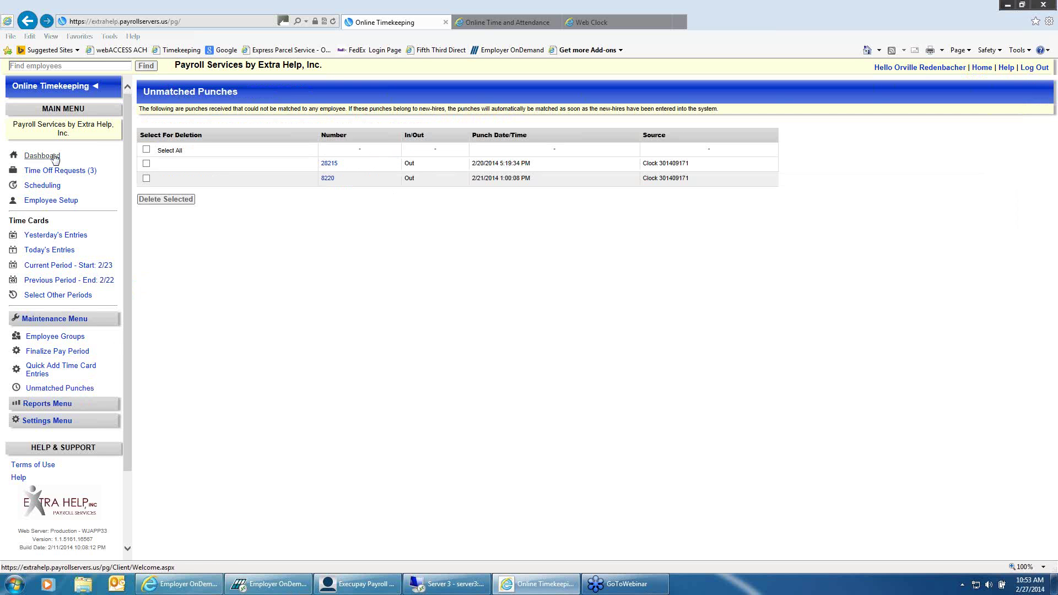
pyautogui.click(55, 408)
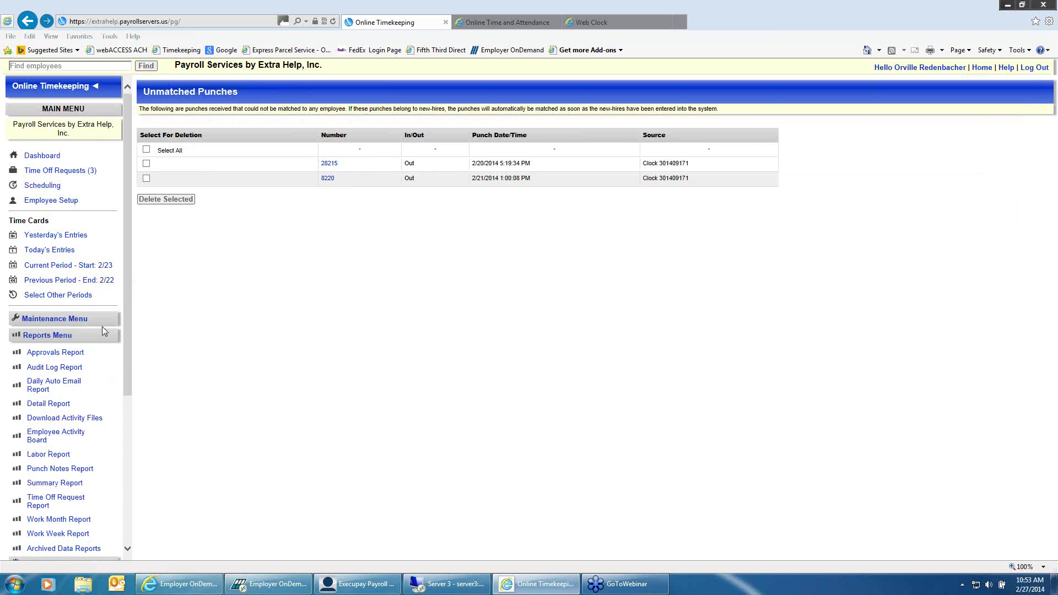
pyautogui.scroll(-1, 102, 327)
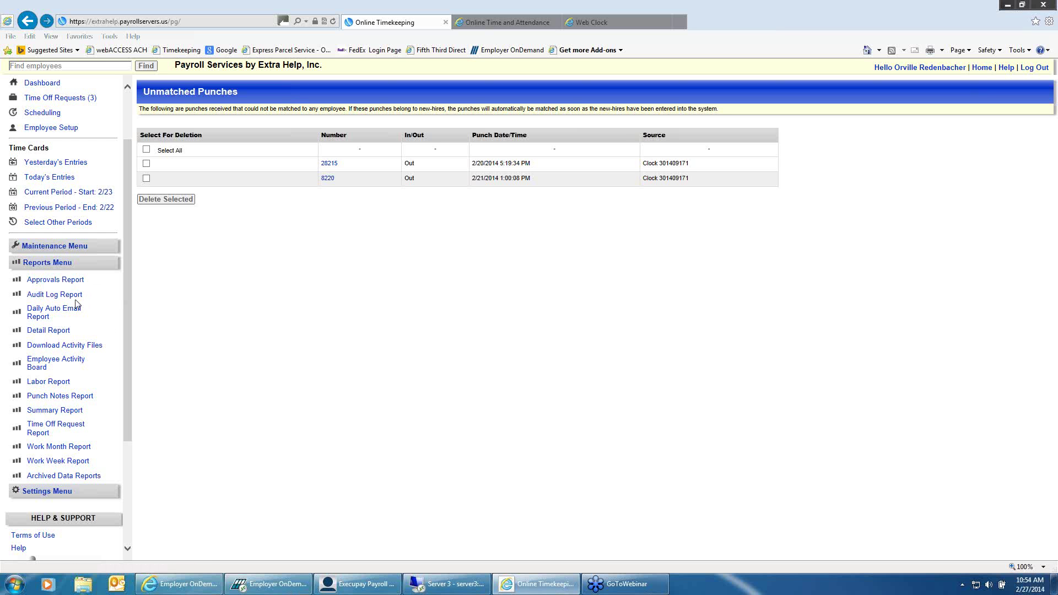
# Run the Approvals Report on the current pay period for all active employees in the Cooking with Demo group
pyautogui.click(71, 281)
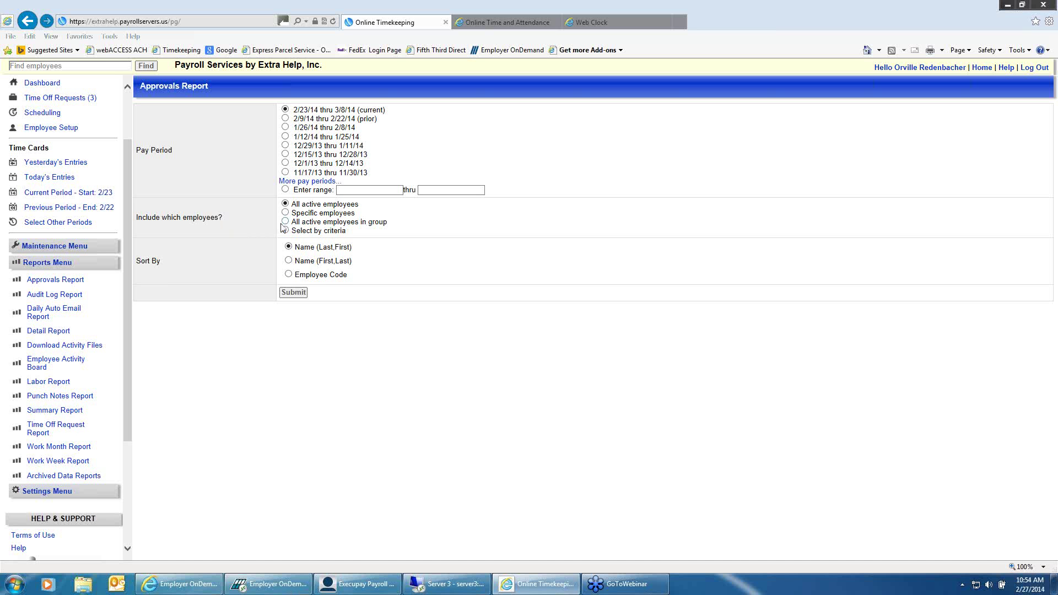
pyautogui.click(331, 223)
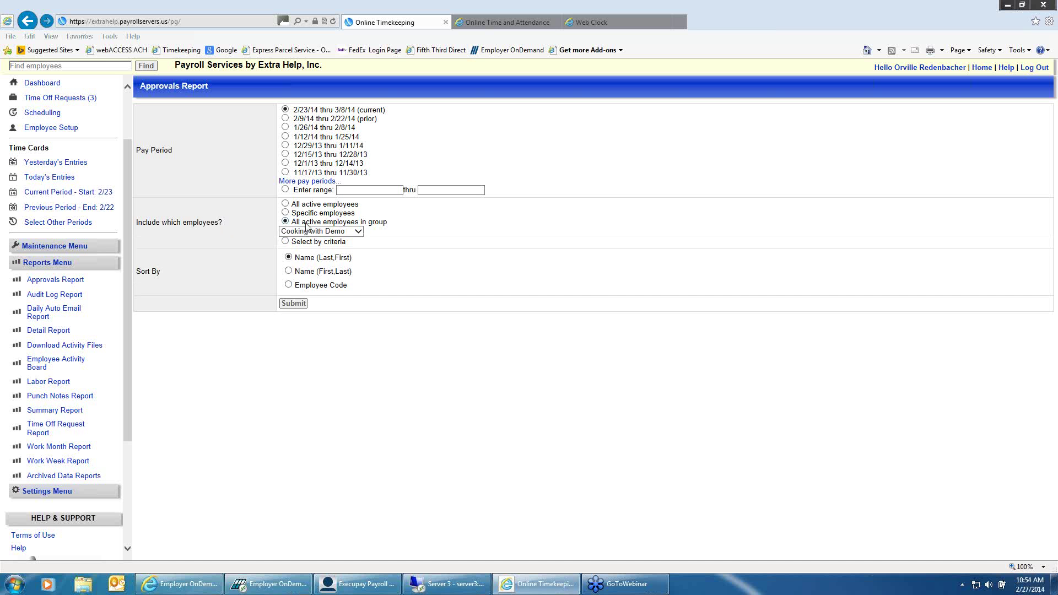
pyautogui.click(358, 232)
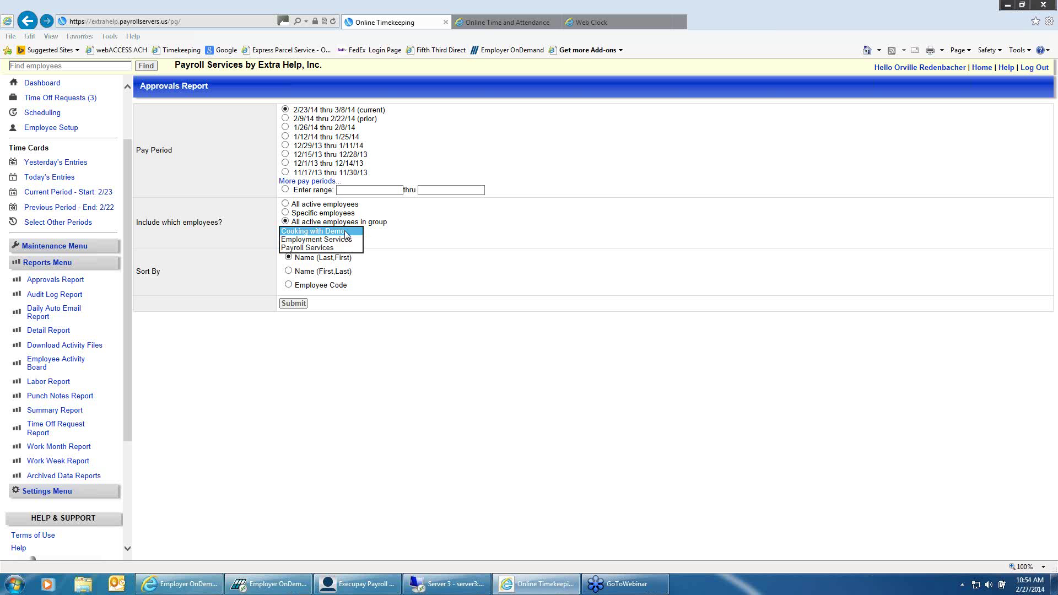
pyautogui.click(397, 233)
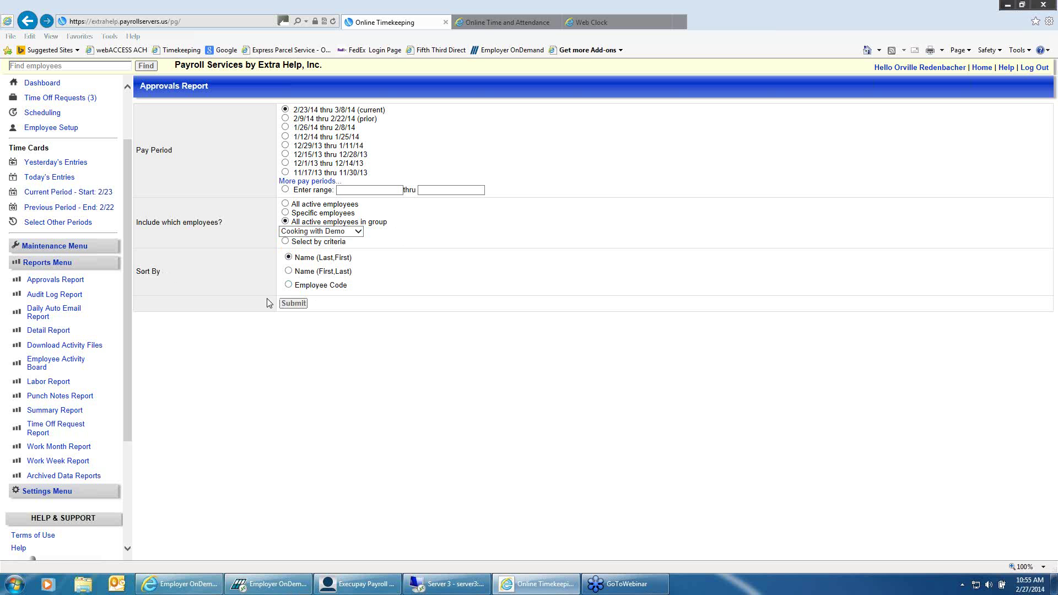
pyautogui.click(289, 304)
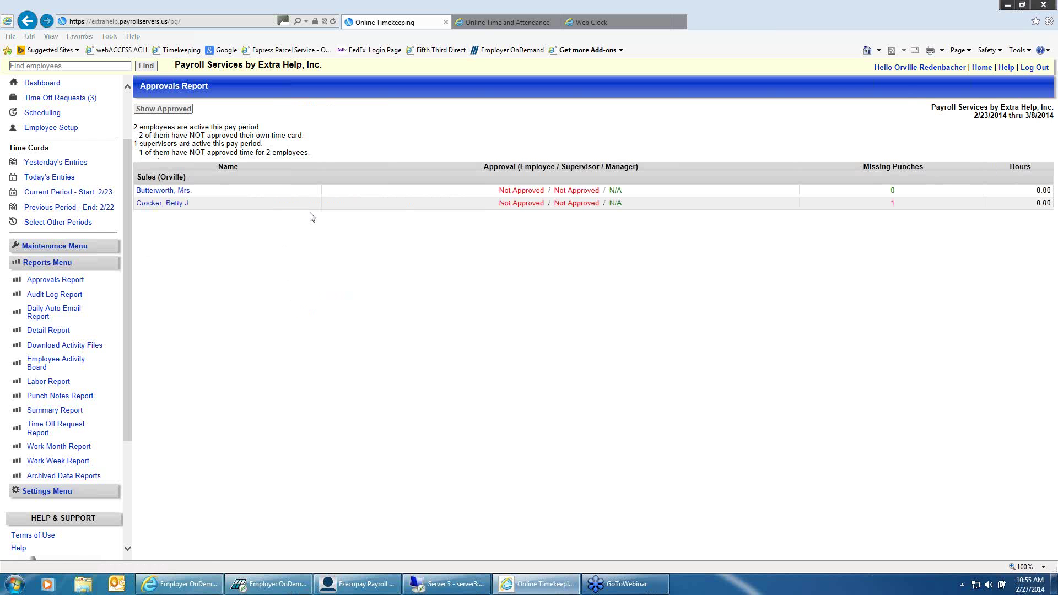
pyautogui.moveTo(696, 200)
# Run the Audit Log Report on the current pay period for all active employees and examine its reasons and sources
pyautogui.click(58, 297)
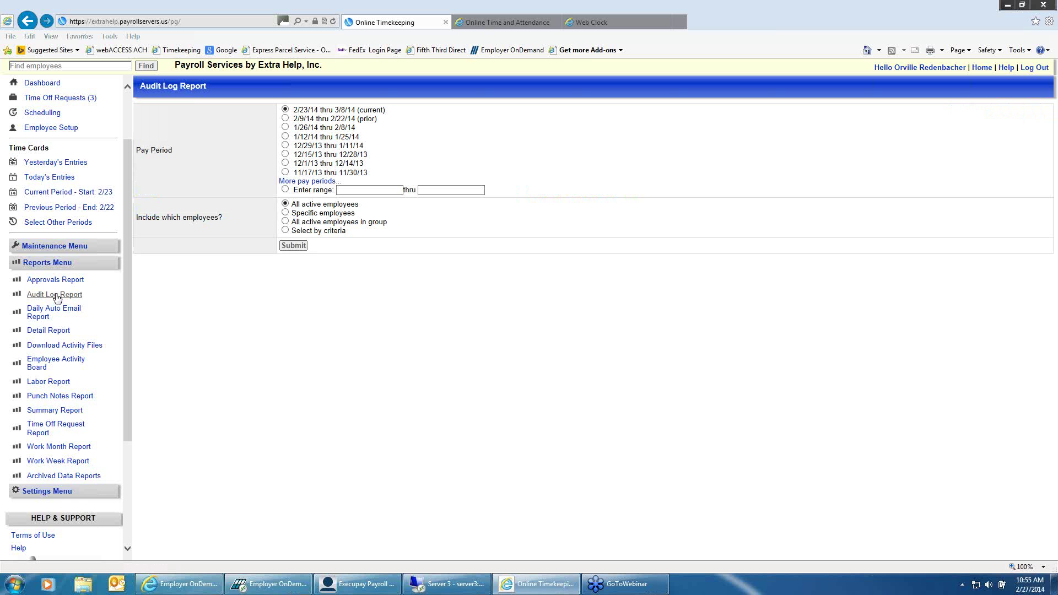
pyautogui.click(292, 246)
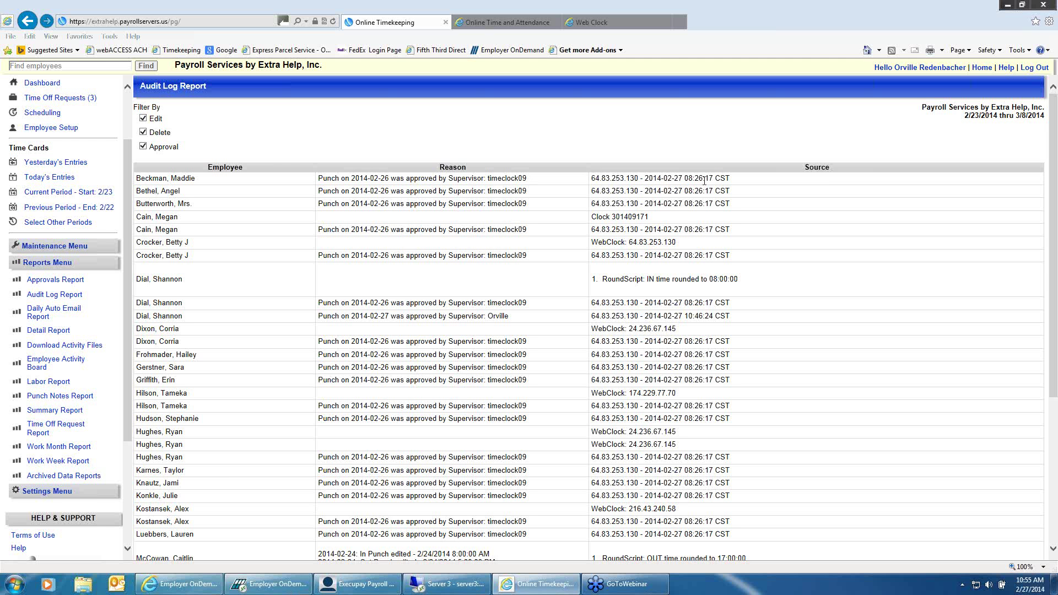
pyautogui.scroll(-4, 662, 254)
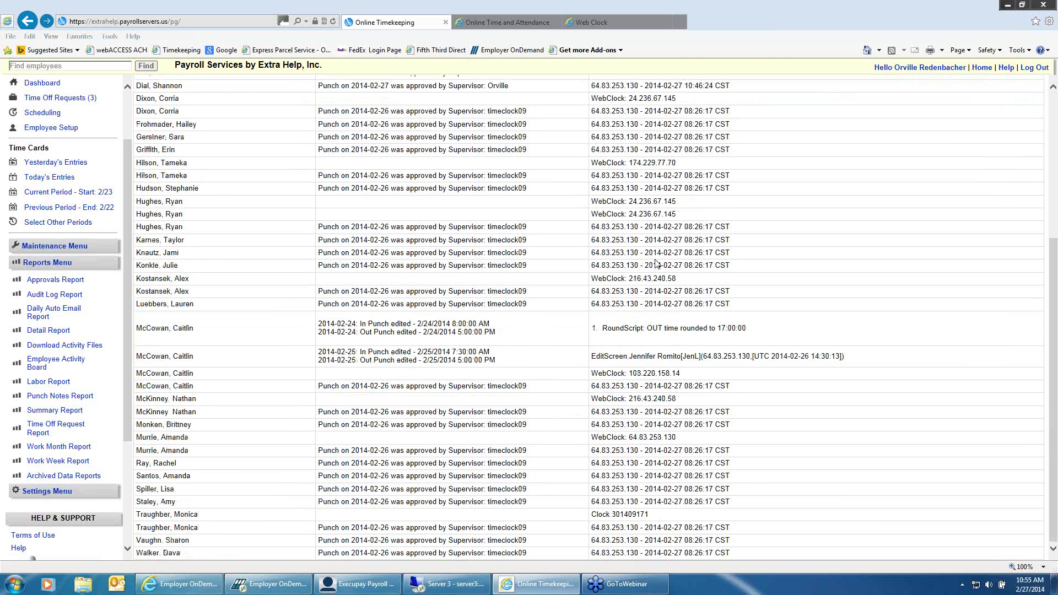
pyautogui.scroll(4, 655, 264)
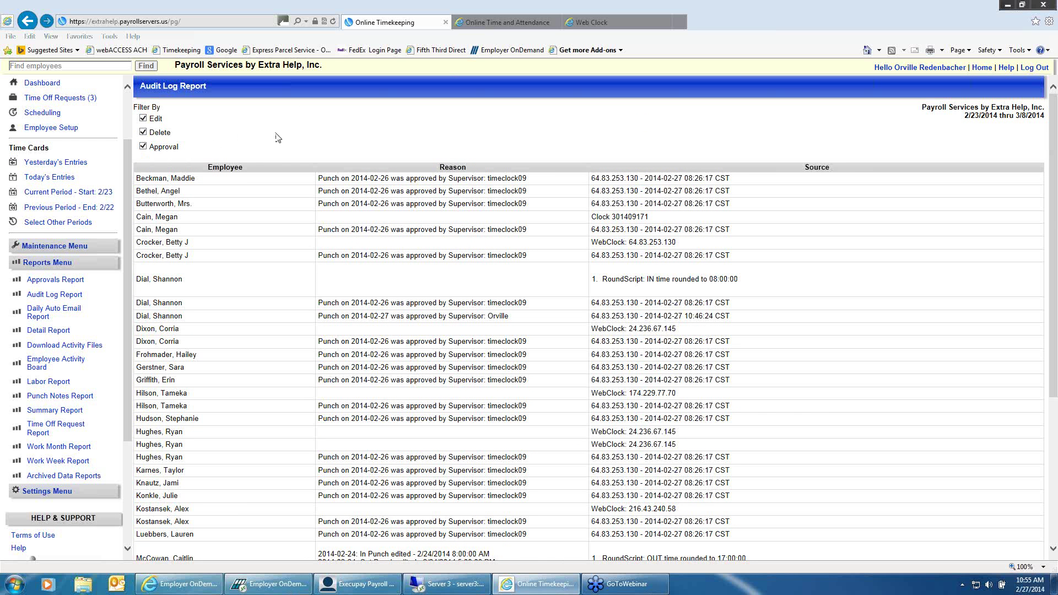
pyautogui.scroll(-1, 288, 164)
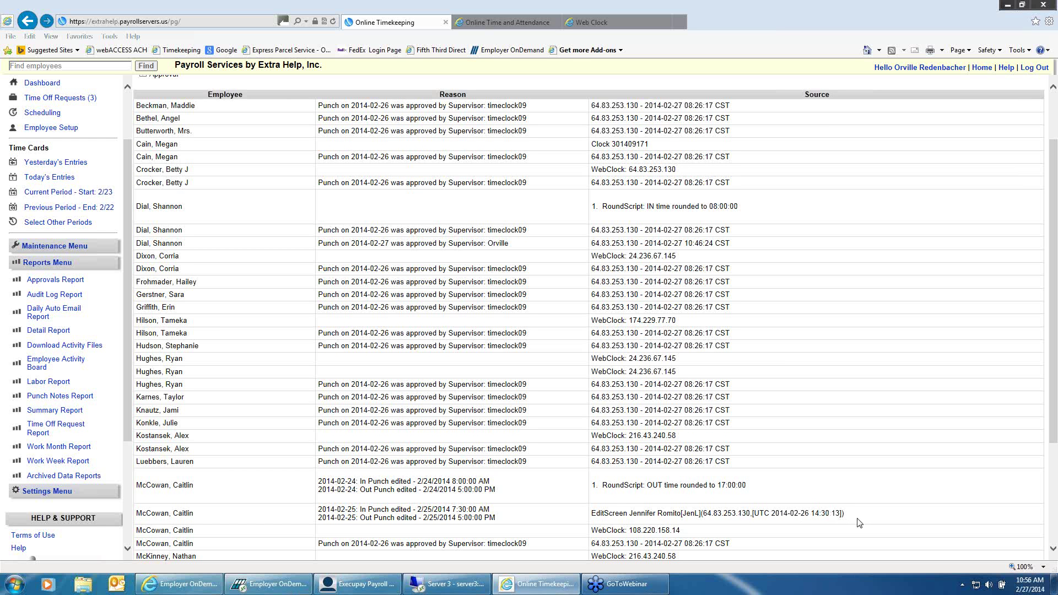
# Review the Daily Auto Email Report setup and the employee groups available for filtering a subscription
pyautogui.click(70, 313)
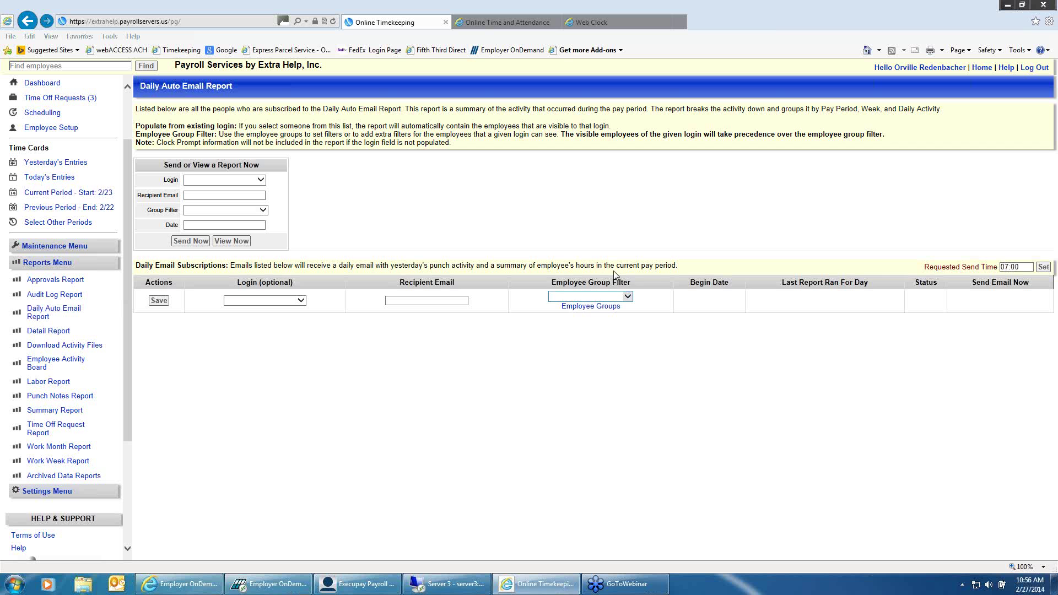
pyautogui.click(628, 297)
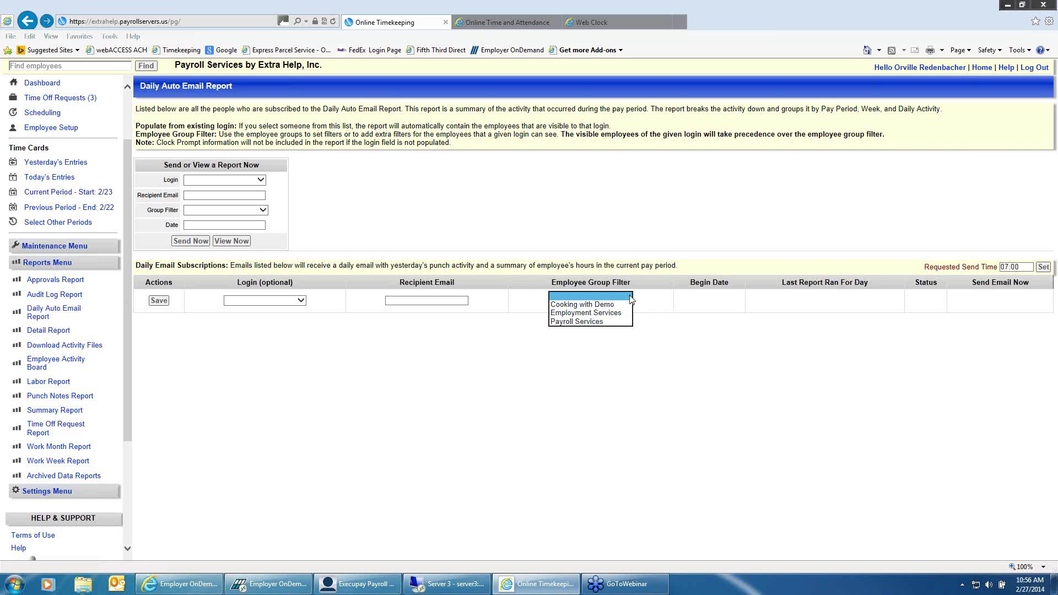
pyautogui.click(638, 298)
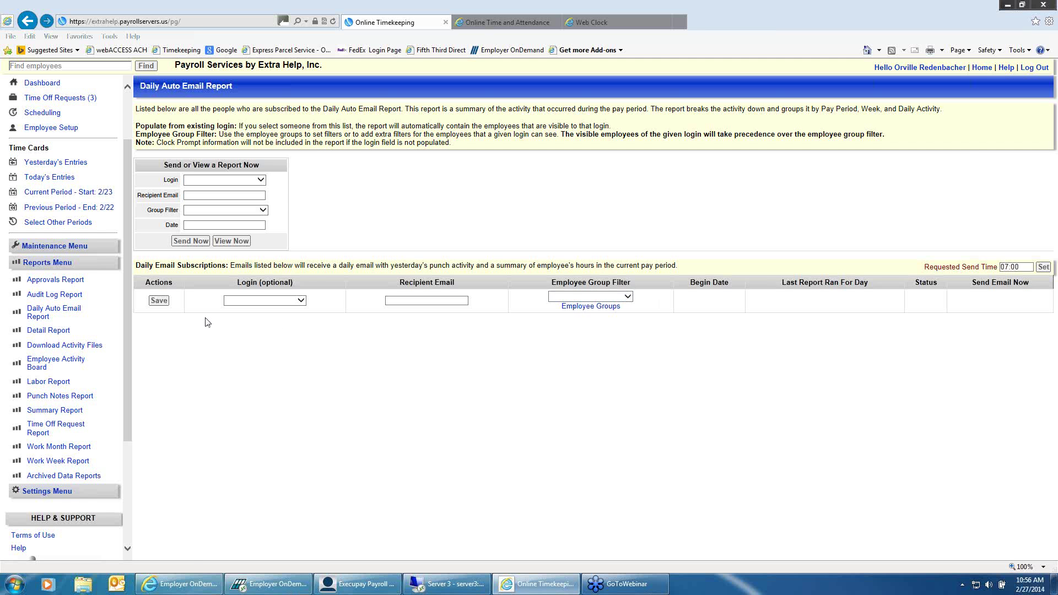
# Run the Detail Report on the current pay period for all active employees and examine their punch times and the totals
pyautogui.click(49, 330)
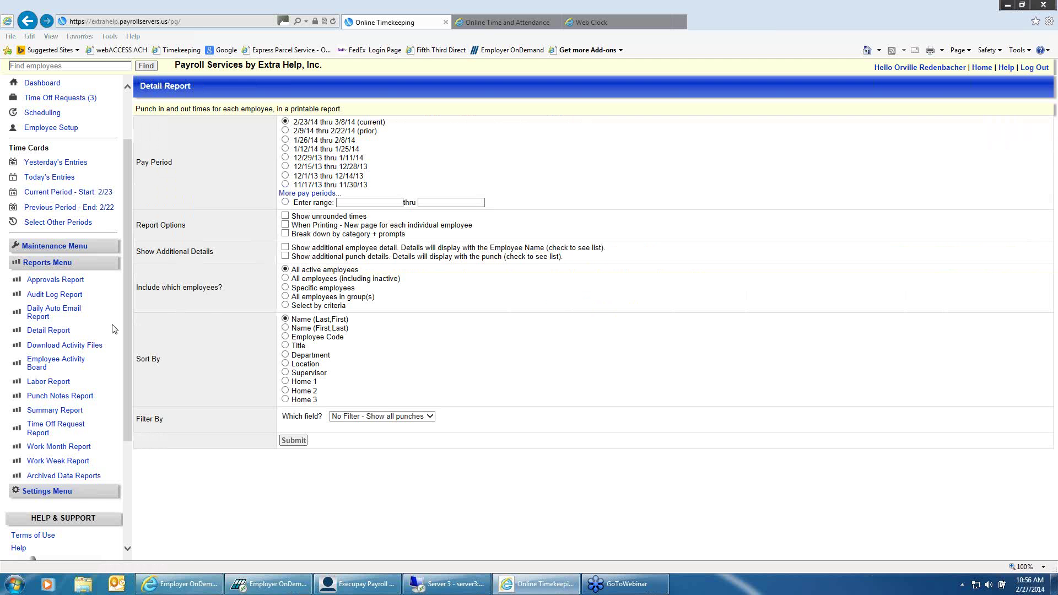
pyautogui.click(293, 441)
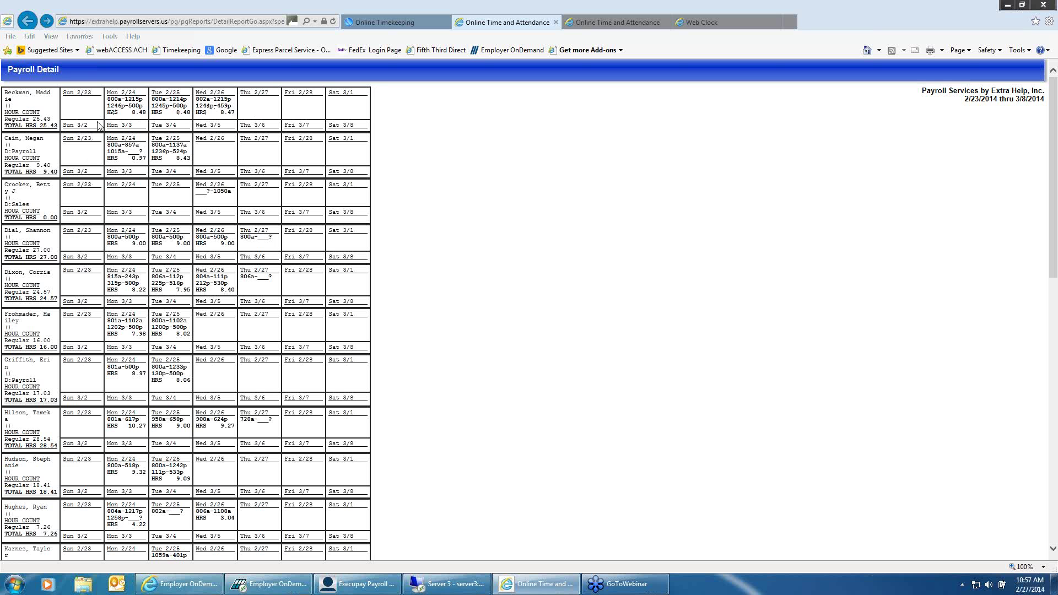
pyautogui.scroll(-2, 113, 241)
pyautogui.scroll(-12, 113, 241)
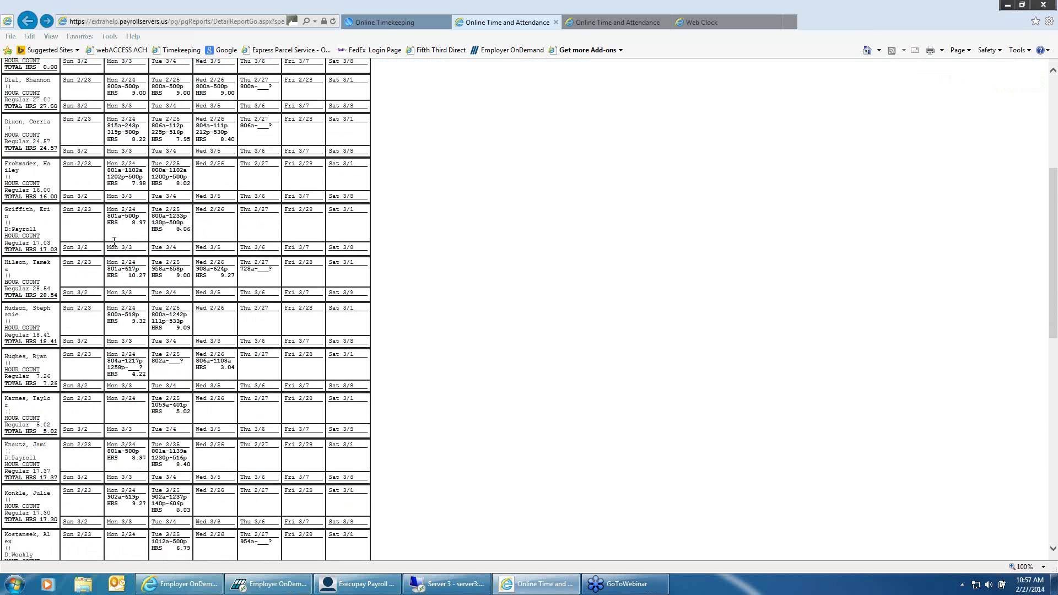
pyautogui.scroll(-3, 114, 241)
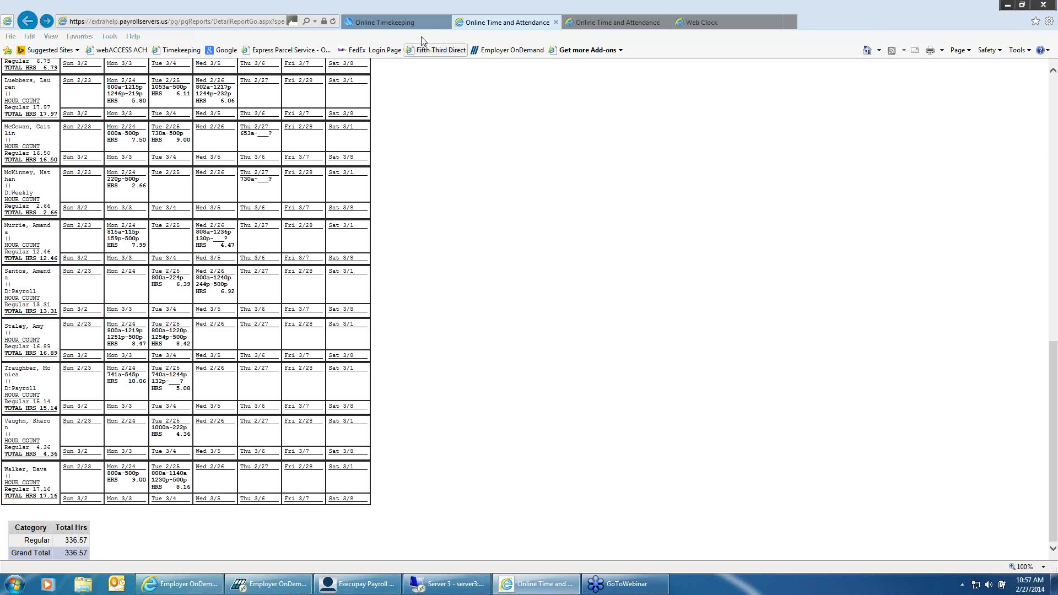
pyautogui.click(424, 21)
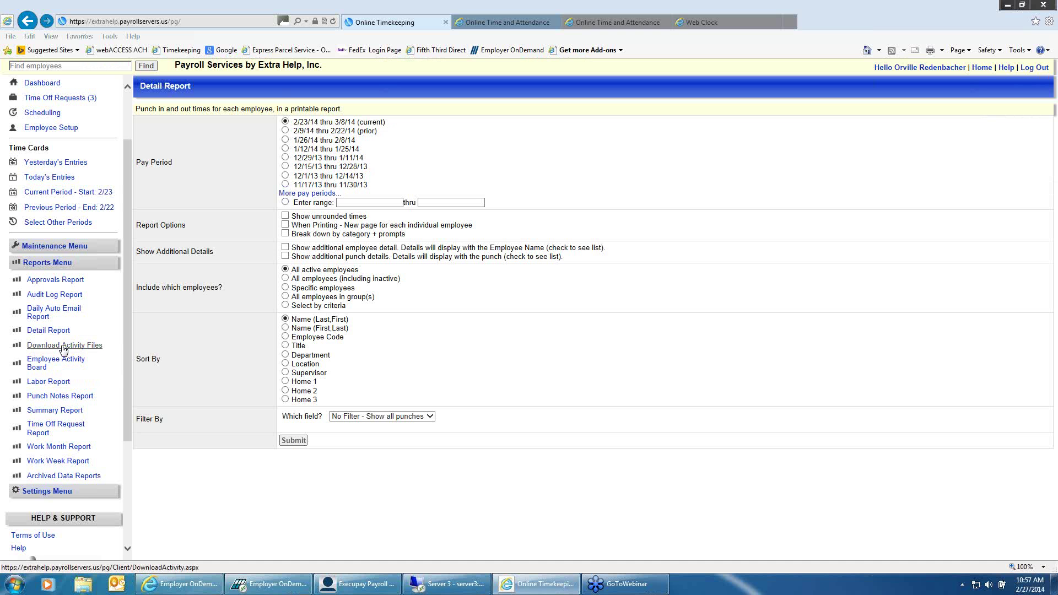
# Look over the options of the Employee Activity Board, the Labor Report and the Punch Notes Report
pyautogui.click(66, 366)
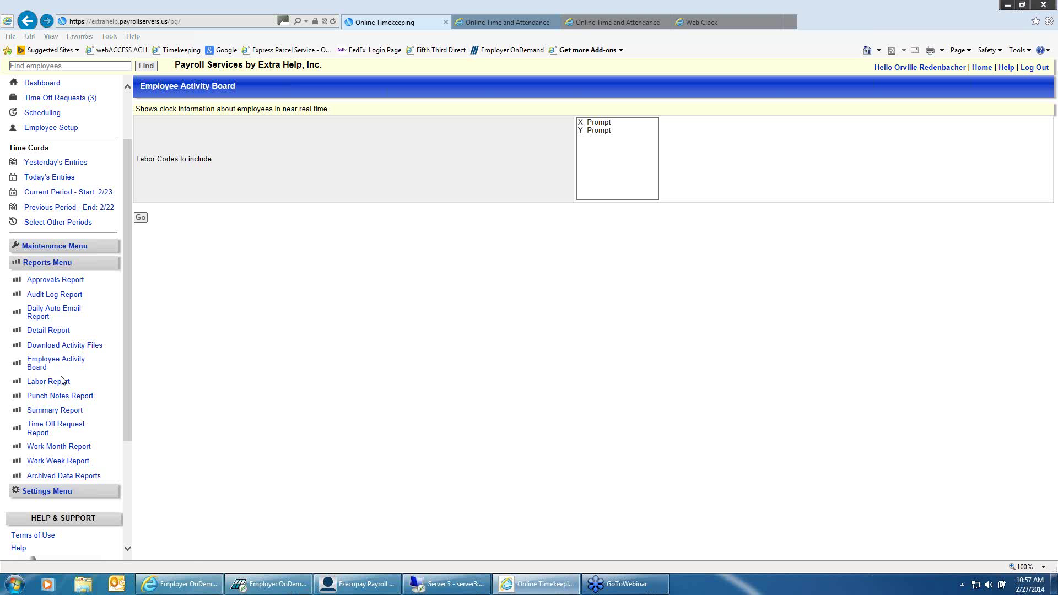
pyautogui.click(61, 382)
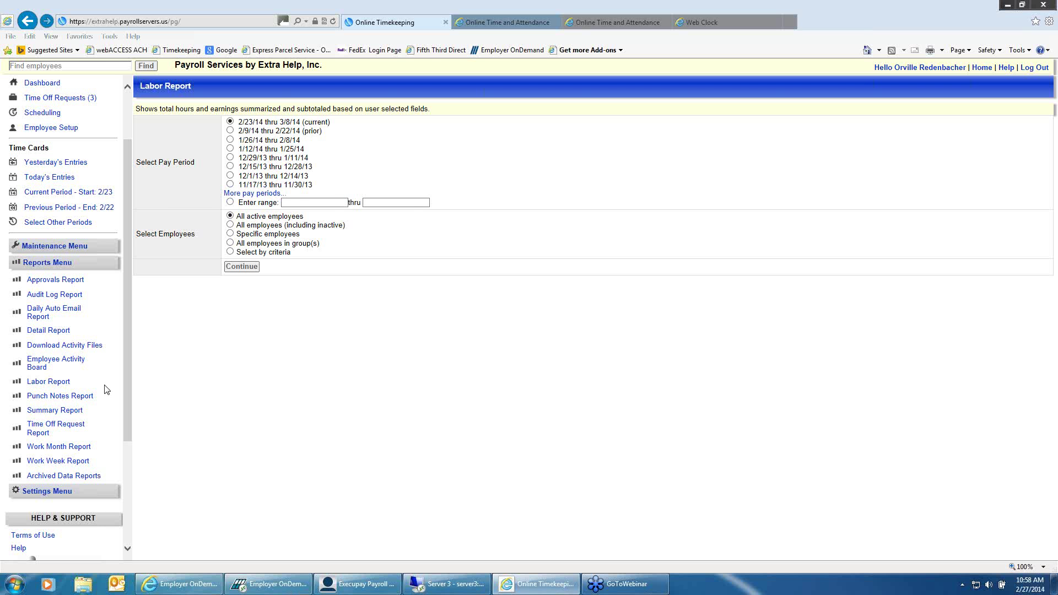
pyautogui.click(88, 396)
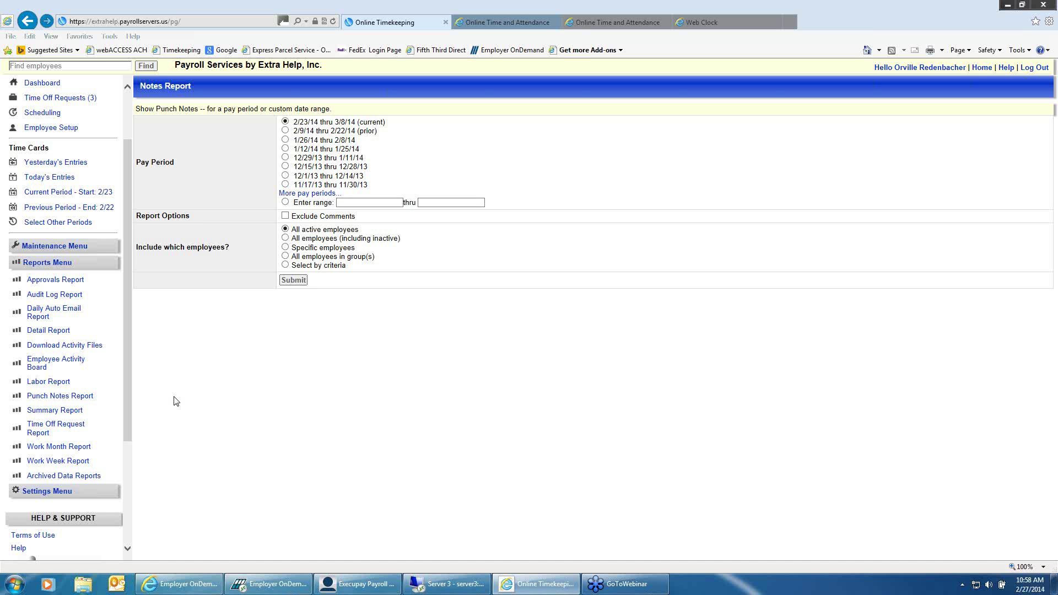
# Open the Summary Report setup, turn on Show Wages and review the fields available for filtering
pyautogui.click(72, 411)
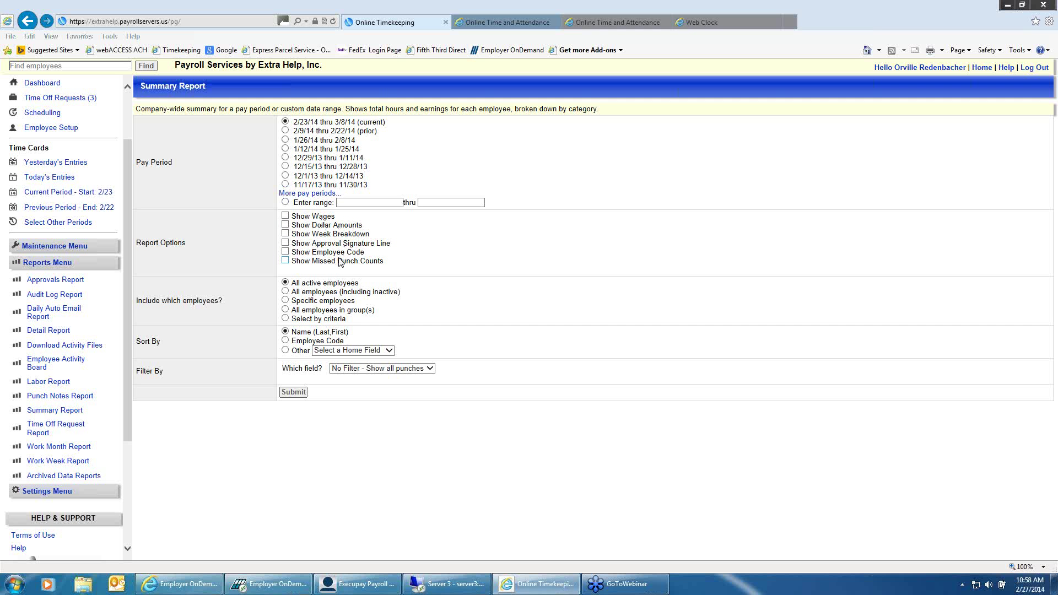
pyautogui.click(285, 215)
pyautogui.click(428, 369)
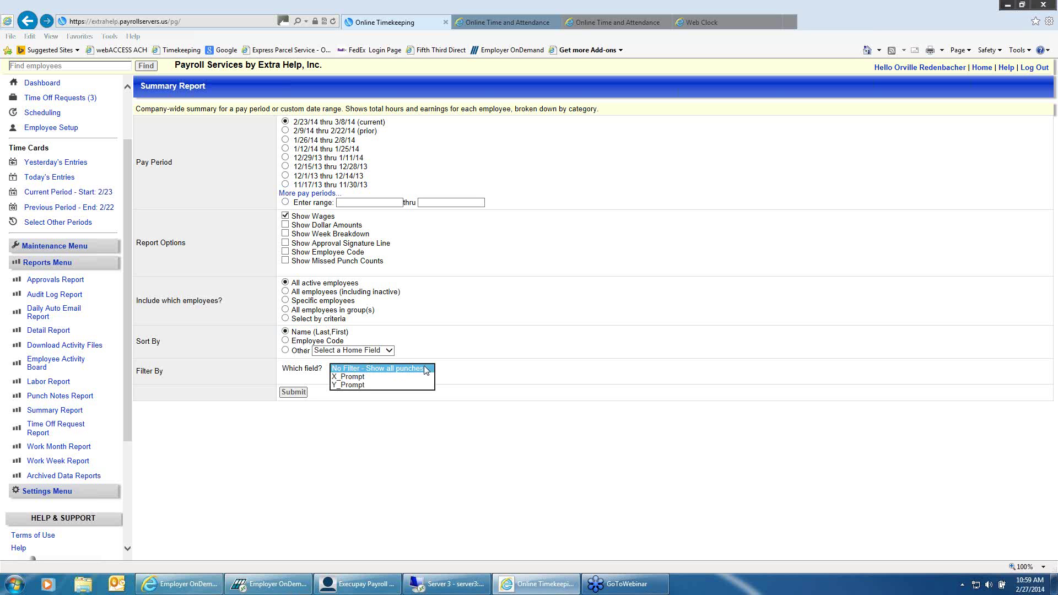
pyautogui.click(490, 315)
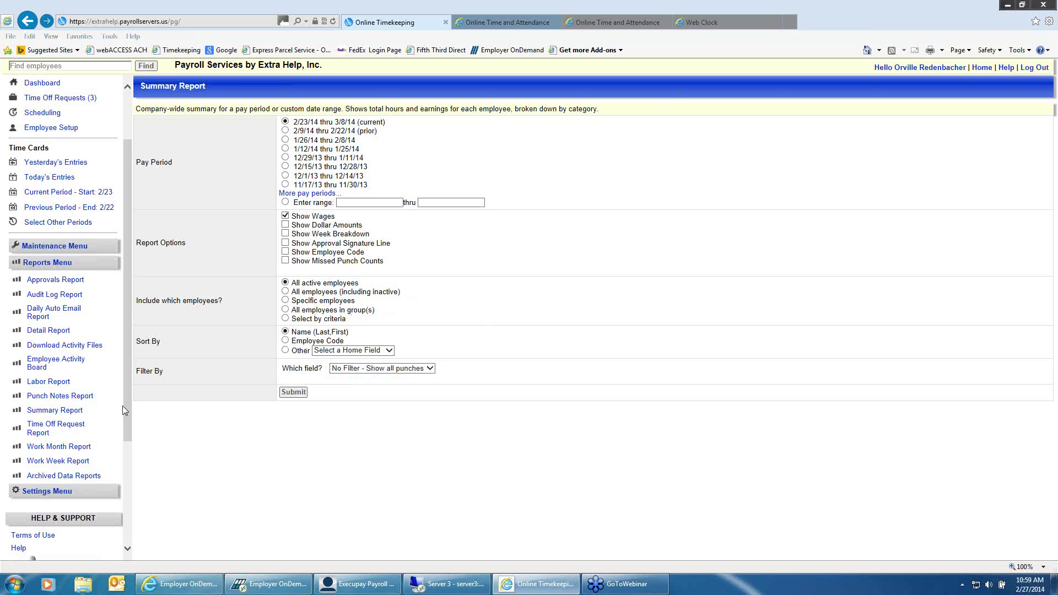
# Run the Time Off Request Report for all active employees with a start date of 1/1/2014 and an end date
pyautogui.click(73, 428)
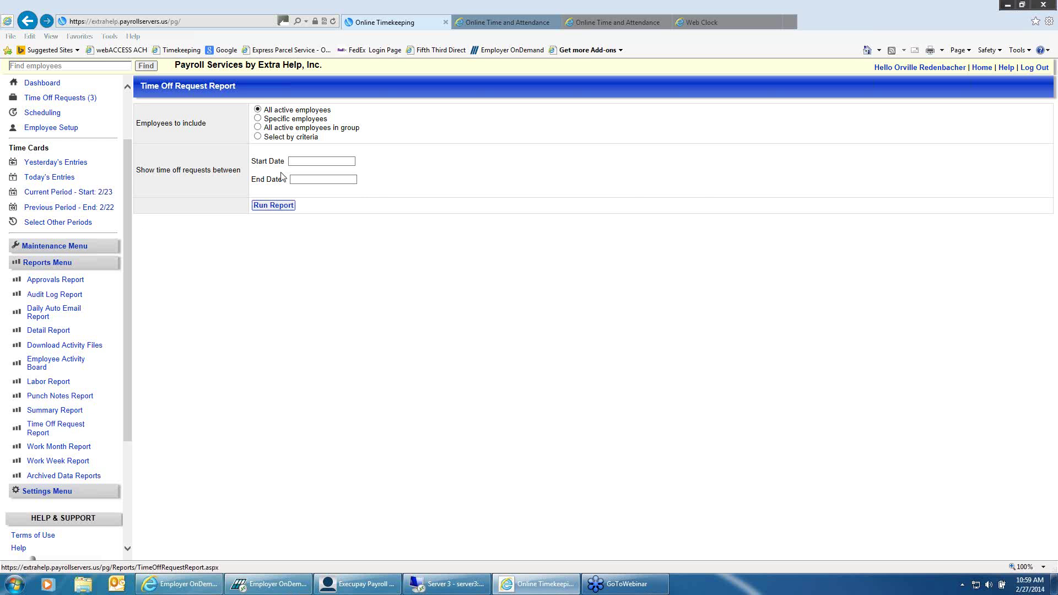
pyautogui.click(298, 162)
pyautogui.click(503, 213)
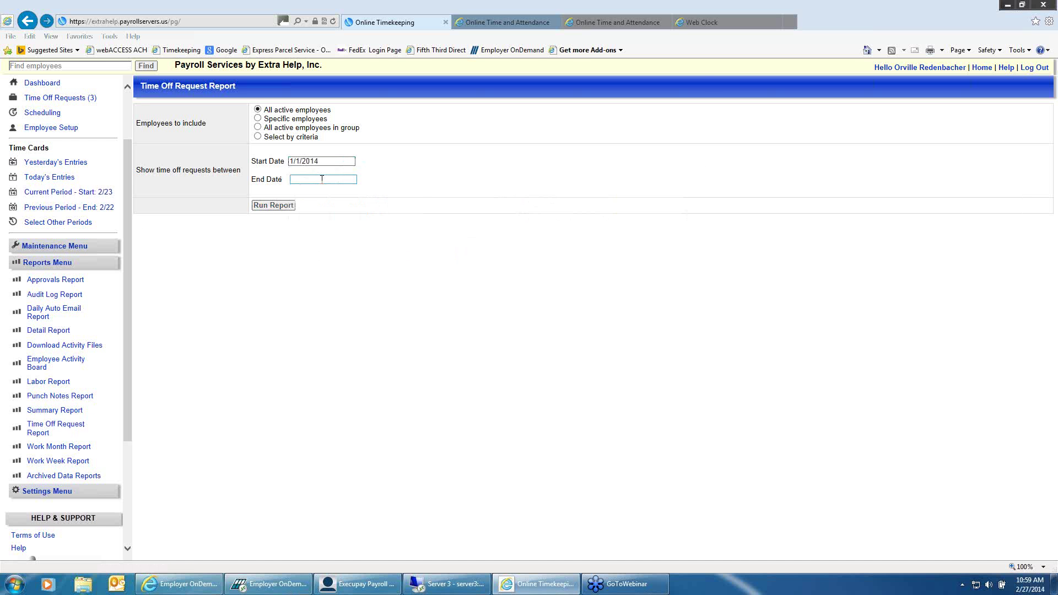
pyautogui.click(323, 179)
pyautogui.click(676, 285)
pyautogui.click(274, 205)
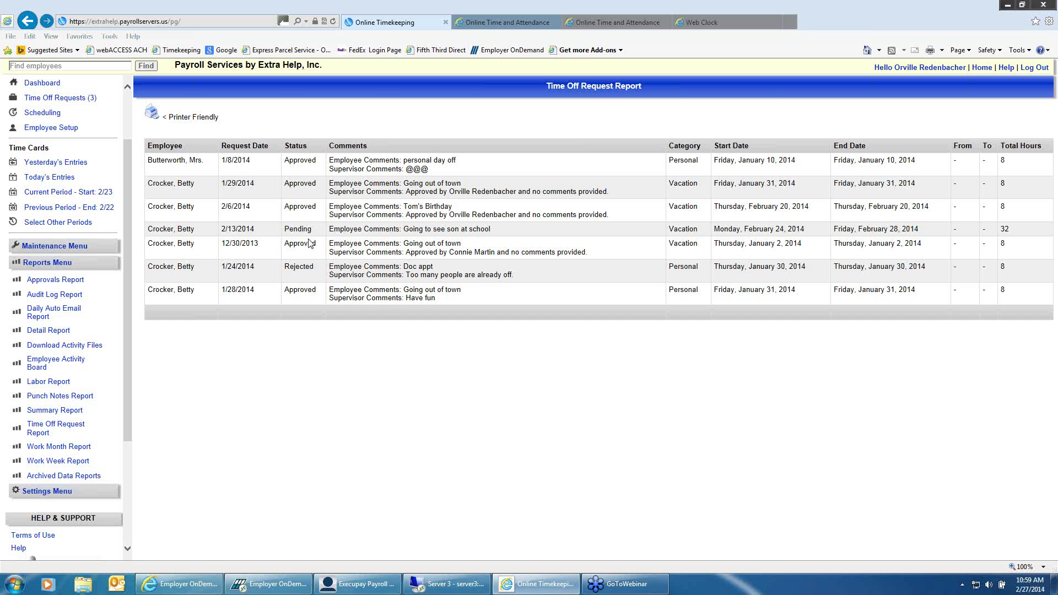
# Run the Work Month Report on one month for all active employees and examine the full-time summary and employee hours
pyautogui.click(79, 449)
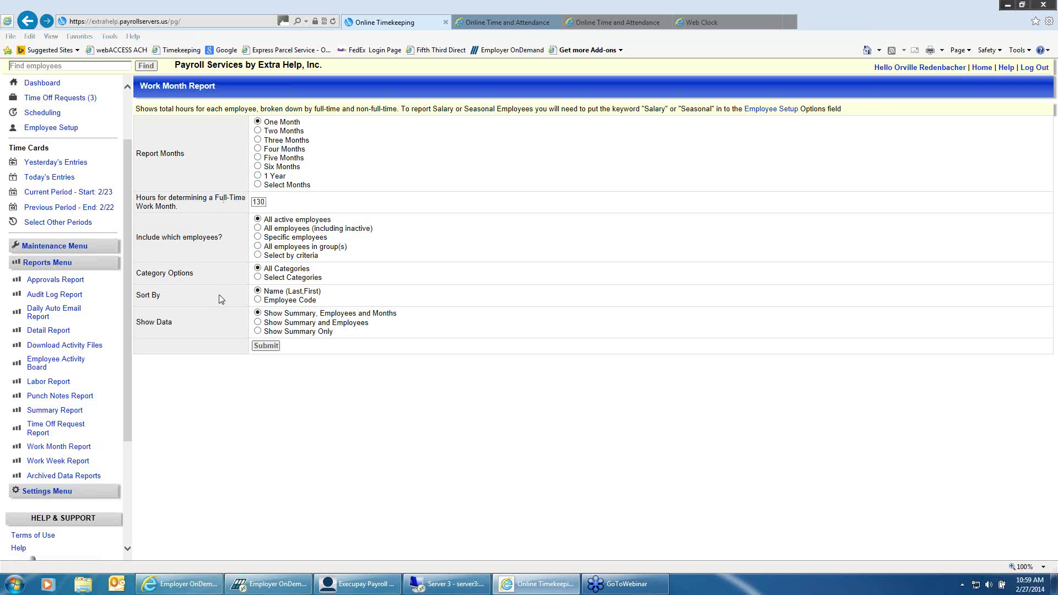
pyautogui.click(266, 346)
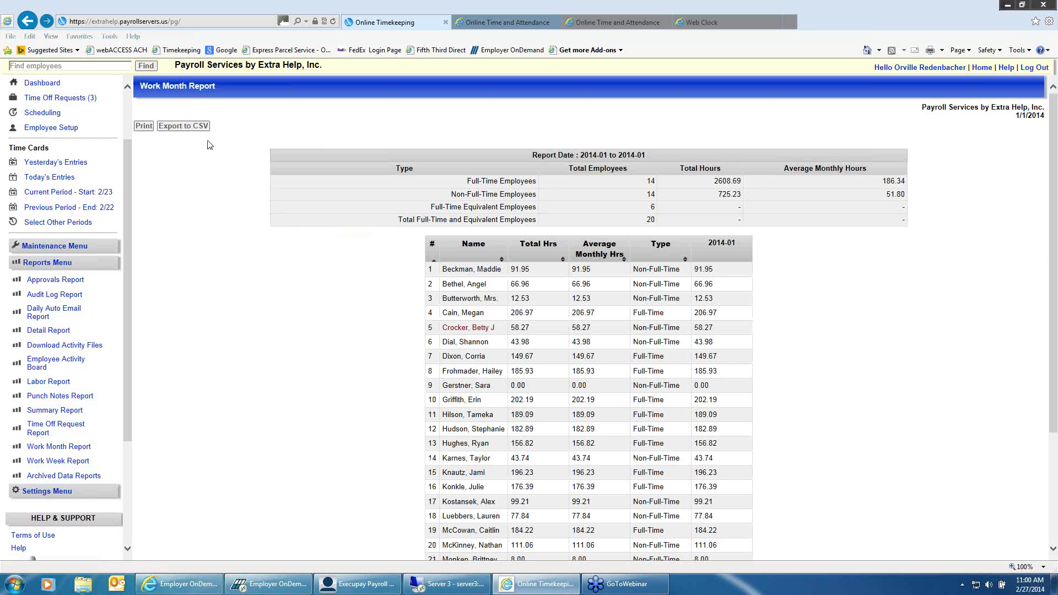
pyautogui.scroll(-2, 310, 321)
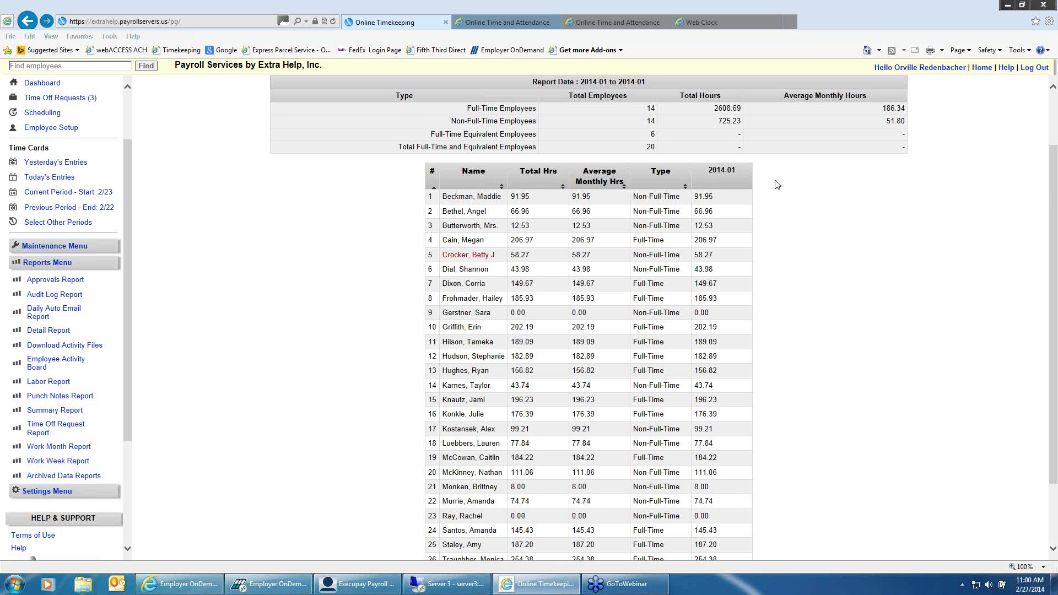
pyautogui.scroll(-2, 772, 242)
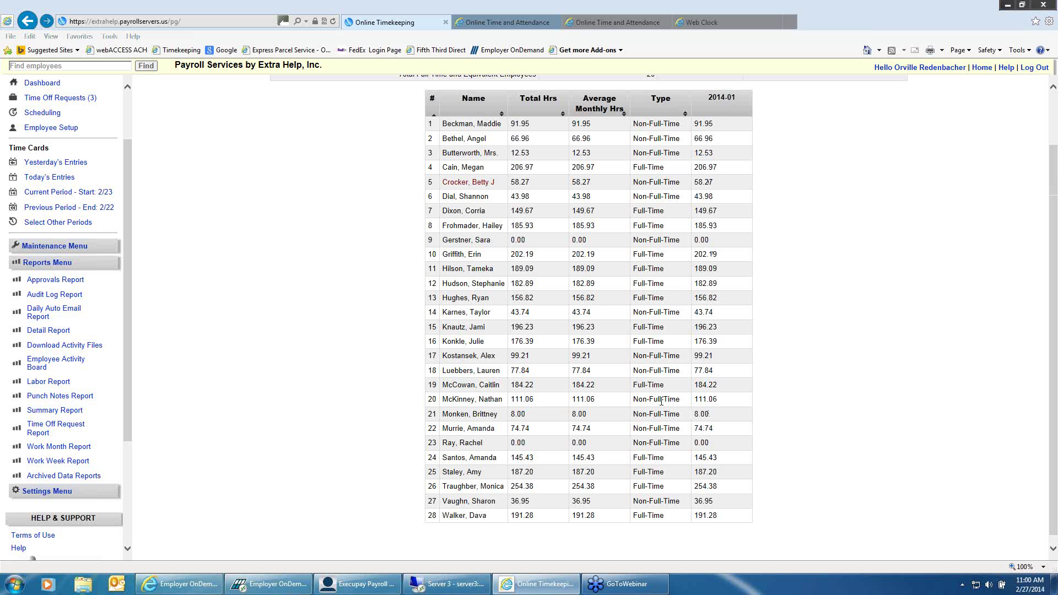
pyautogui.scroll(3, 320, 251)
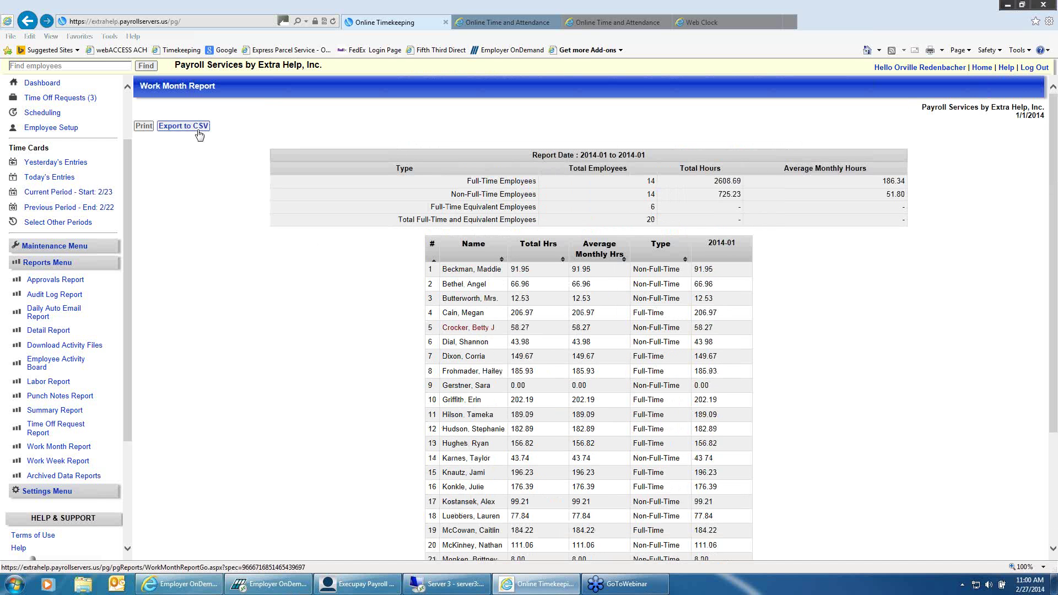
# Return to the Work Month Report options, rerun the one-month report and review each employee's full-time classification
pyautogui.click(68, 450)
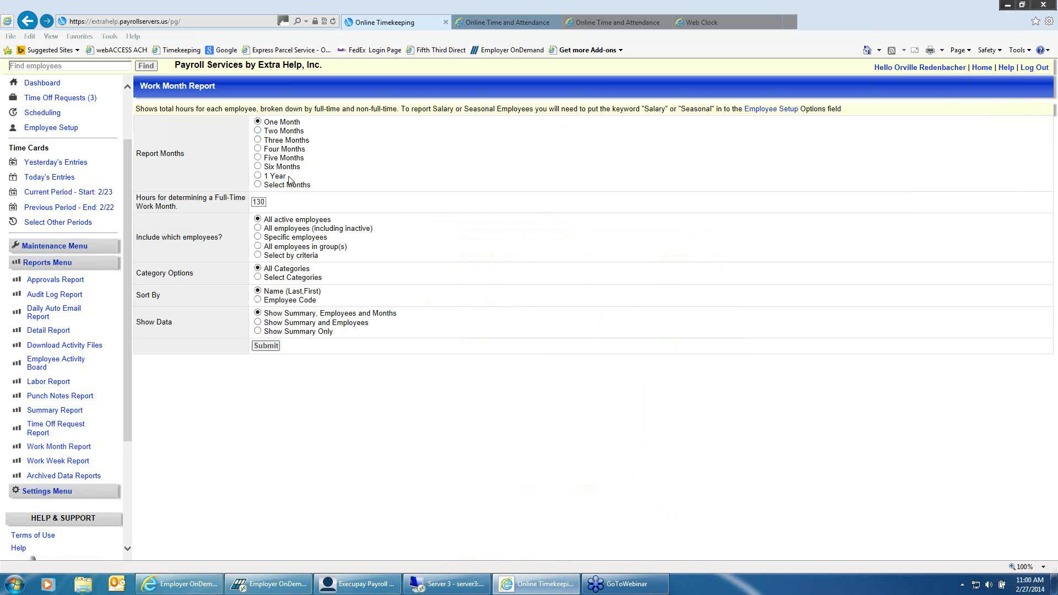
pyautogui.click(268, 347)
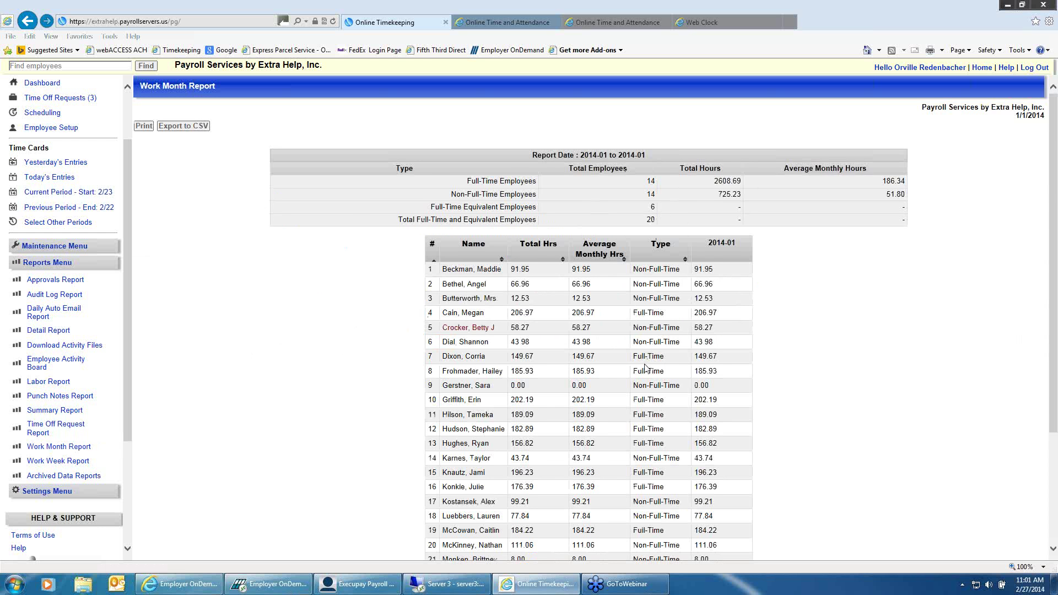
pyautogui.scroll(-2, 645, 370)
pyautogui.scroll(-2, 645, 370)
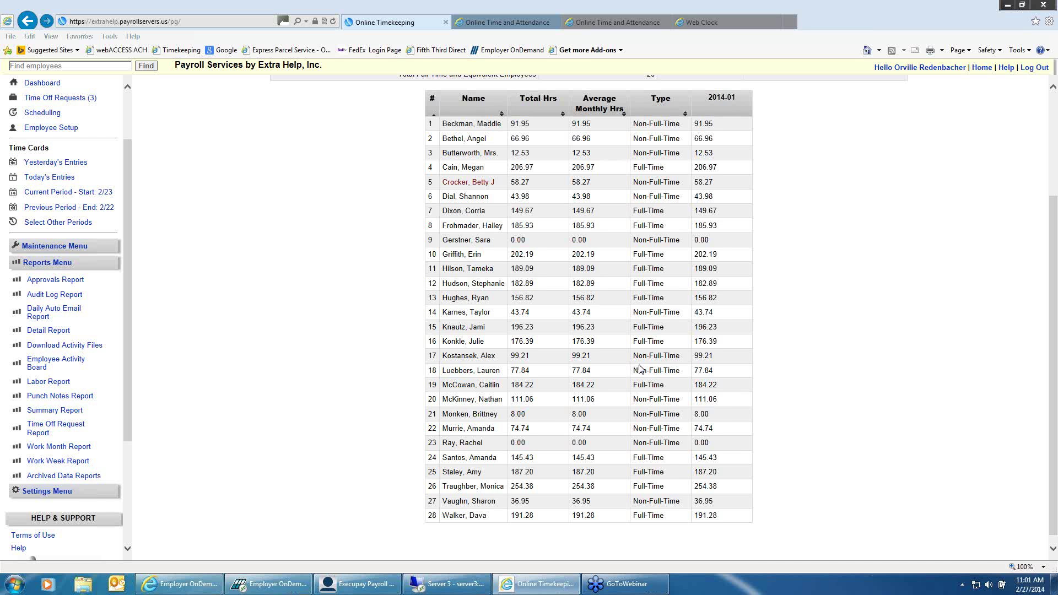
# Leave the Work Month Report and open the Employee Bulletins settings to review the announcements shown to employees
pyautogui.scroll(4, 639, 365)
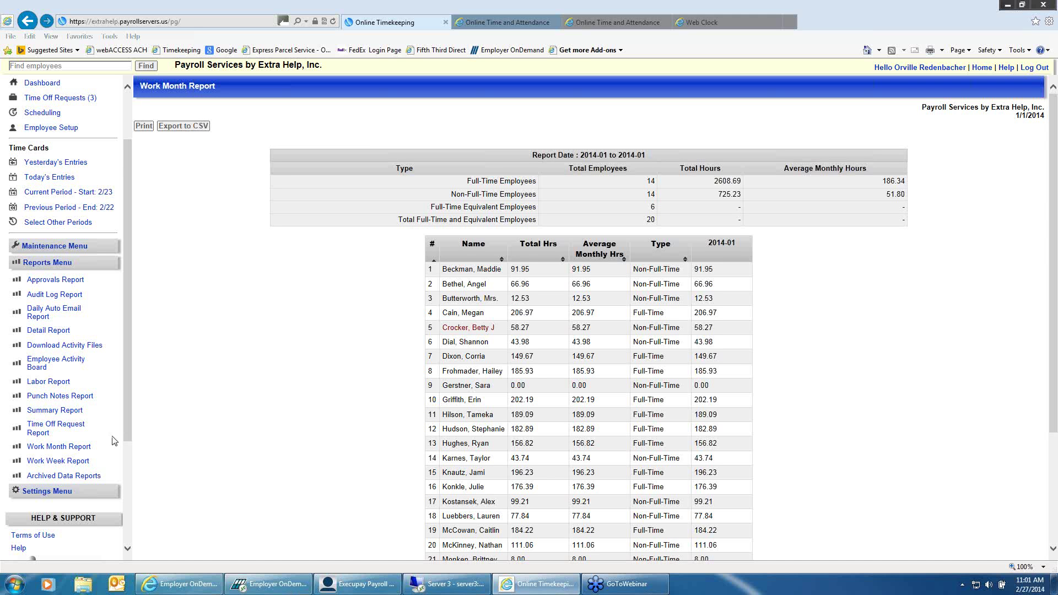
pyautogui.click(71, 492)
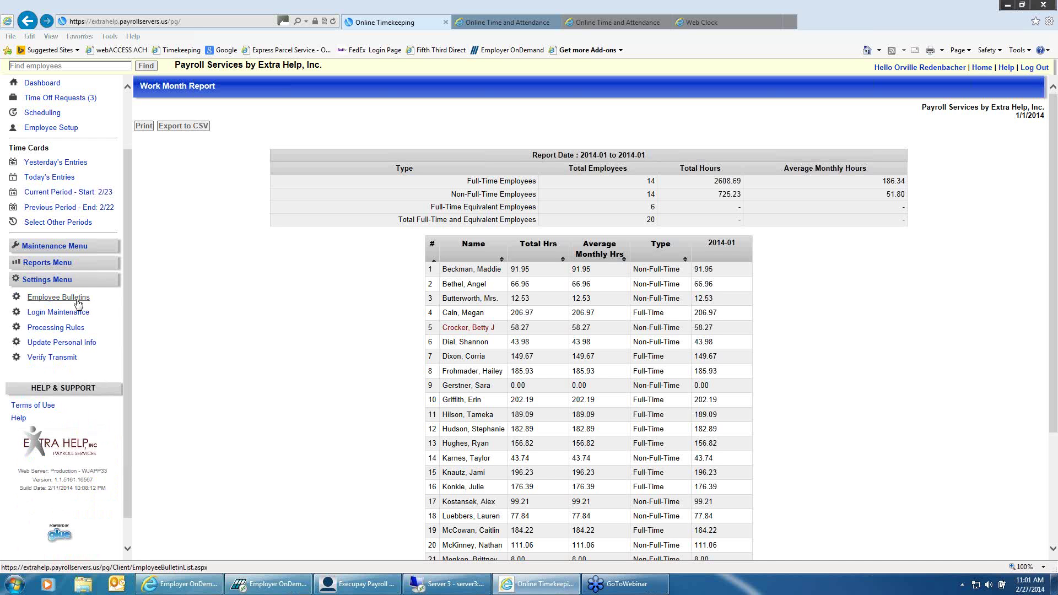
pyautogui.click(80, 304)
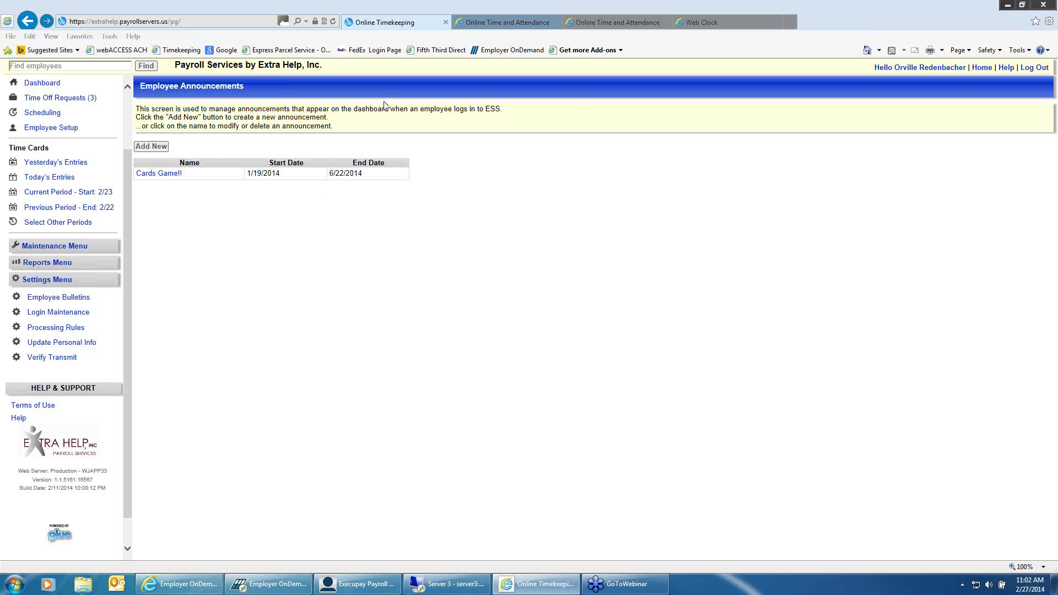
# Review the active processing rules, and view the page for updating the login's password and personal information
pyautogui.click(72, 333)
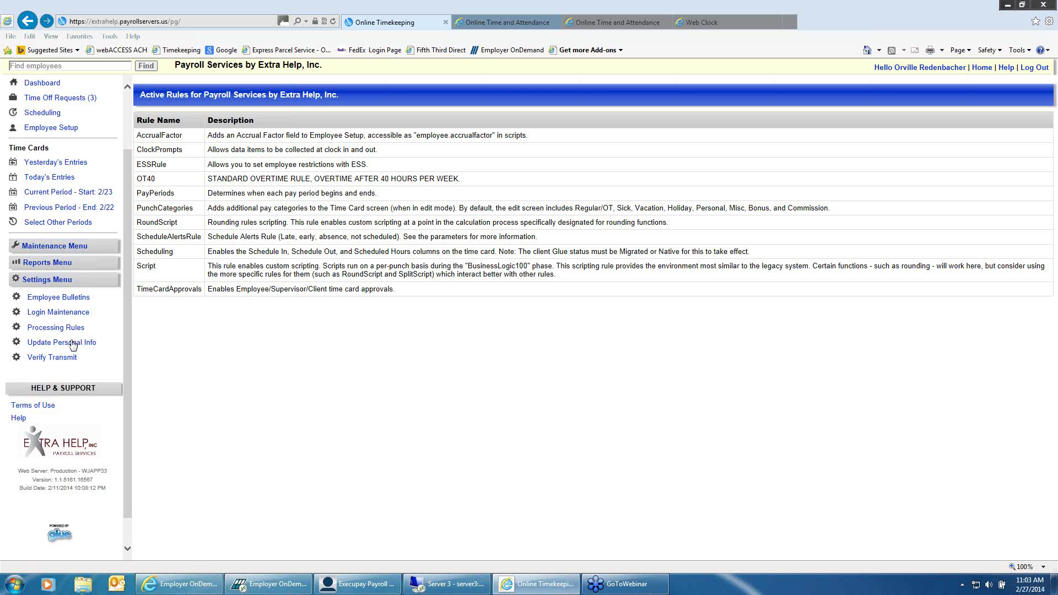
pyautogui.click(81, 346)
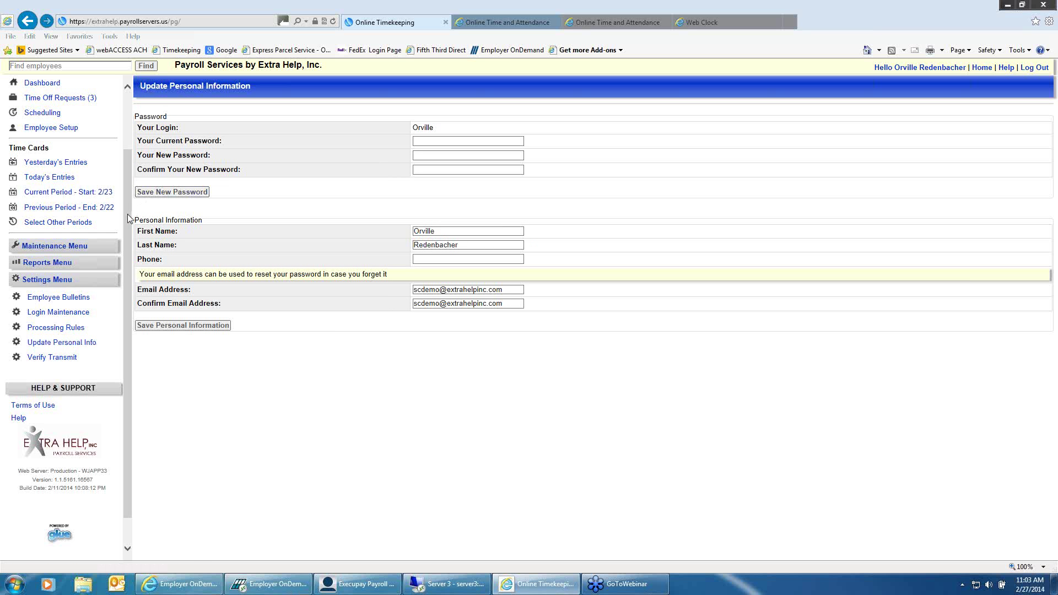
pyautogui.moveTo(127, 218); pyautogui.dragTo(120, 152)
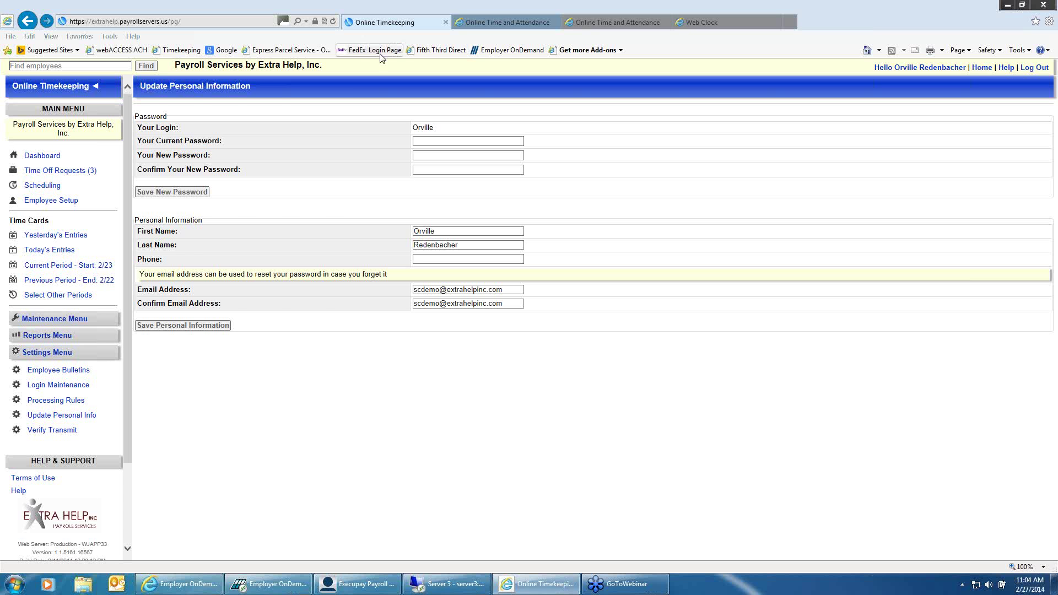
# Close the leftover Detail Report page and switch to the Employee Self Service Portal to examine its welcome dashboard
pyautogui.click(507, 23)
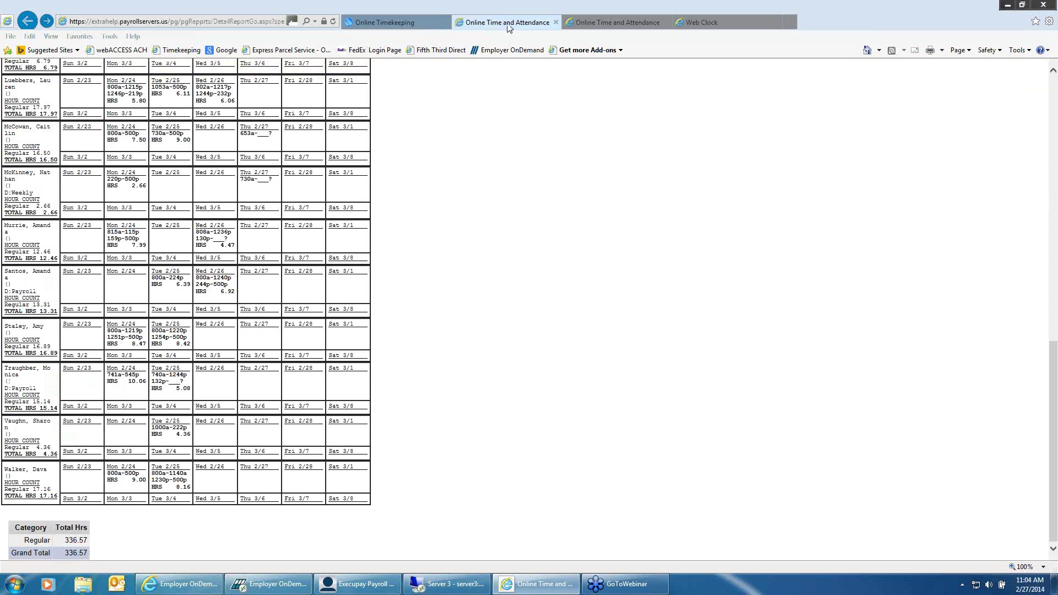
pyautogui.click(556, 22)
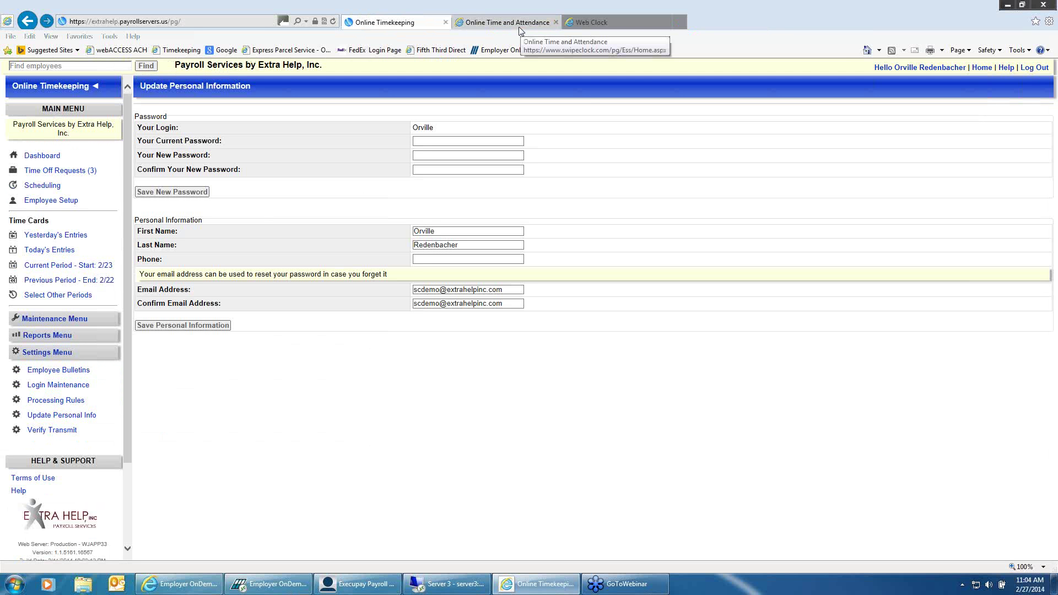
pyautogui.click(500, 27)
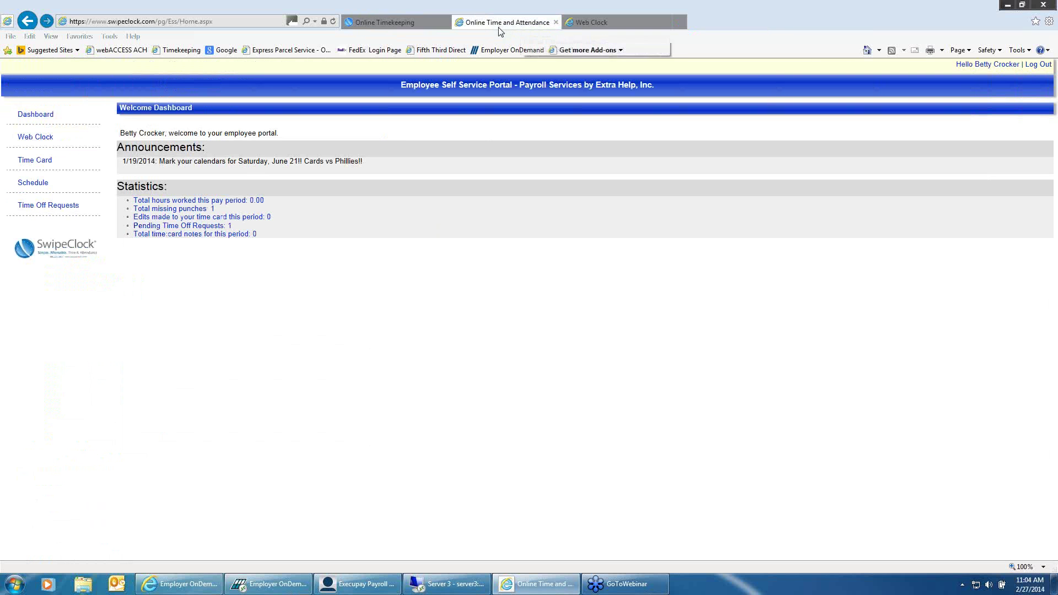
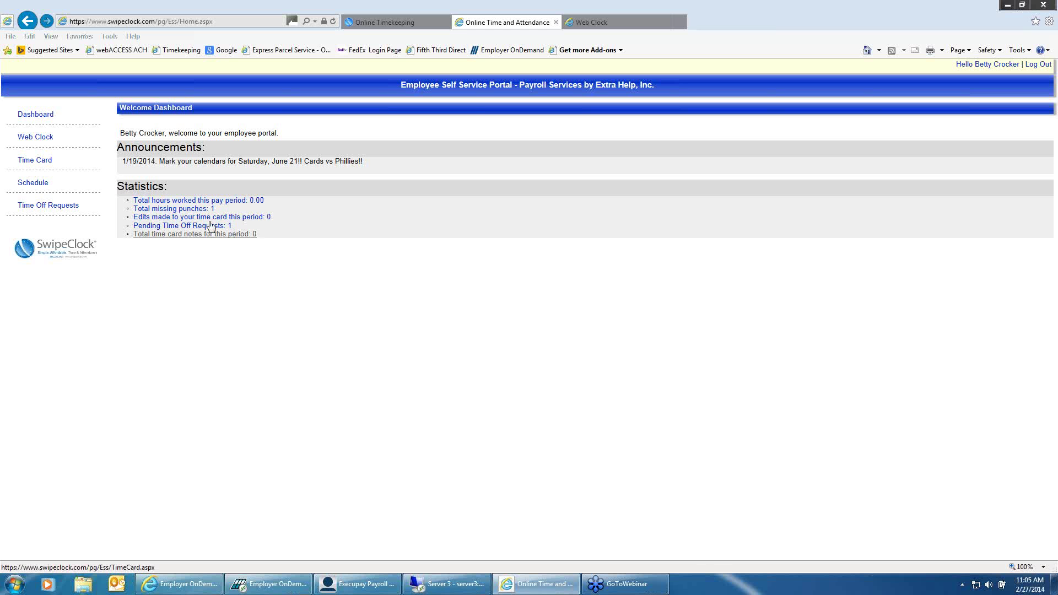
# View the employee's time card, return to the dashboard and follow the missing punches statistic to the current pay period
pyautogui.click(48, 163)
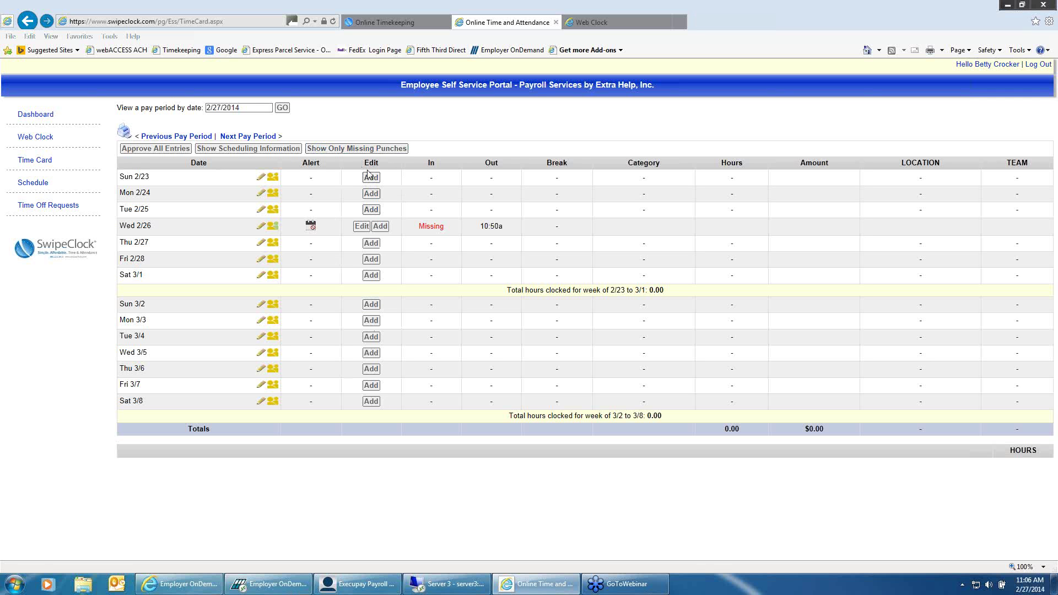
pyautogui.click(35, 115)
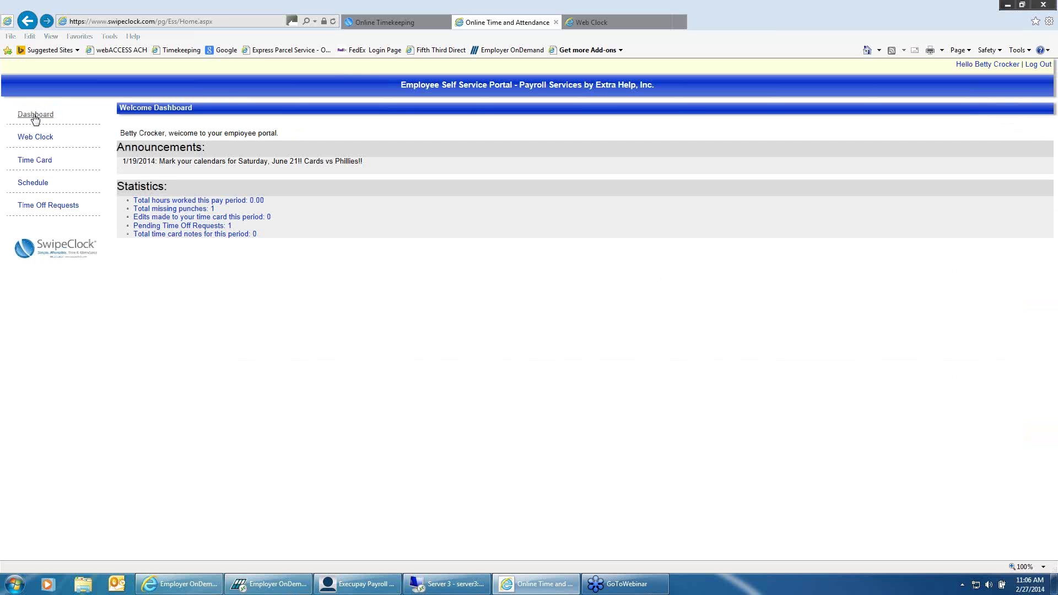
pyautogui.click(158, 212)
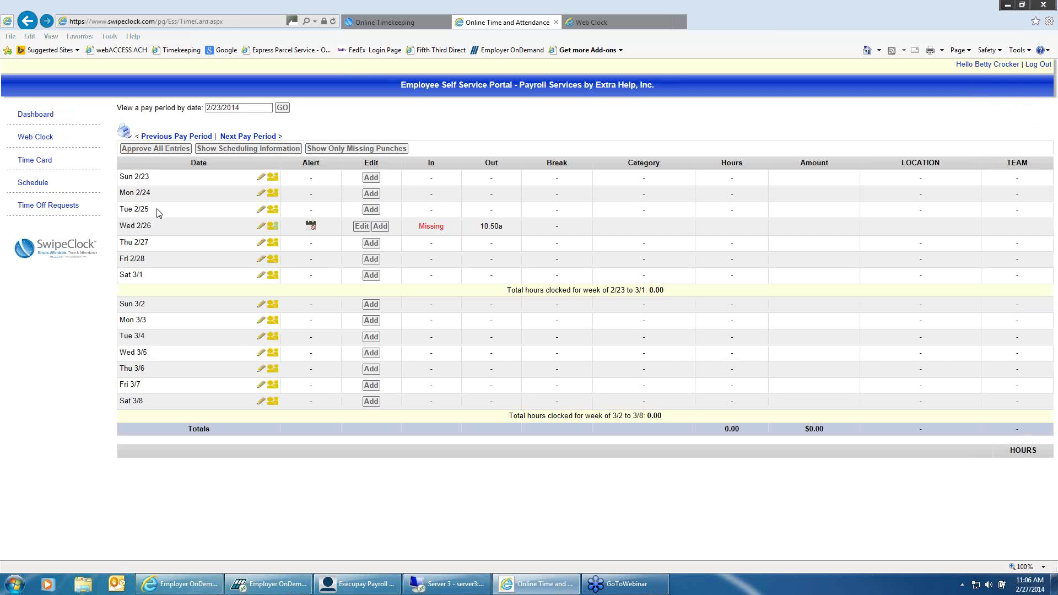
# Clock the employee in through the portal's Web Clock with location SO IL and team PAYROLL
pyautogui.click(42, 137)
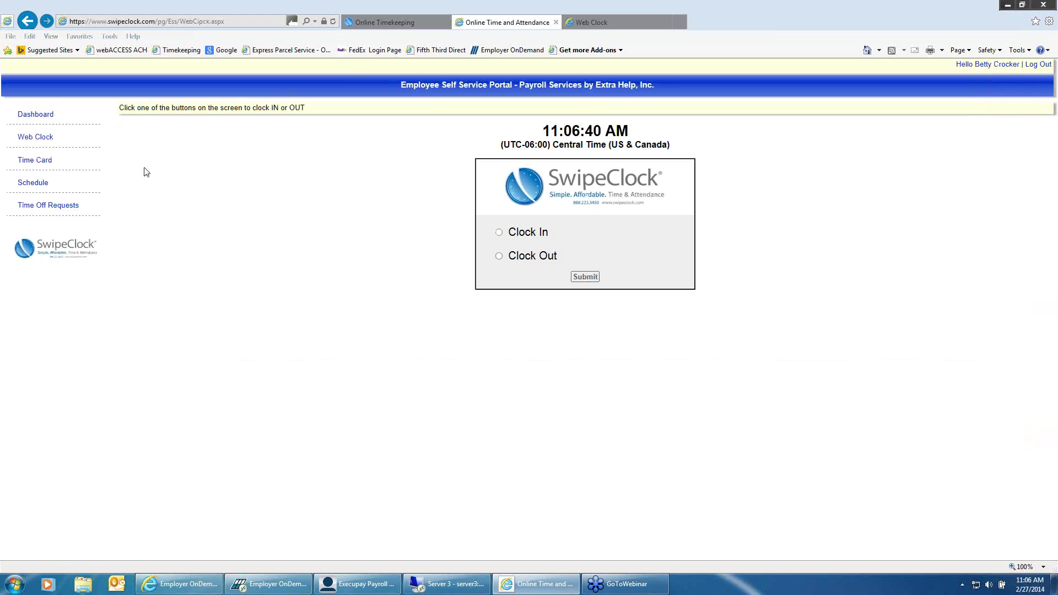
pyautogui.click(499, 232)
pyautogui.click(587, 279)
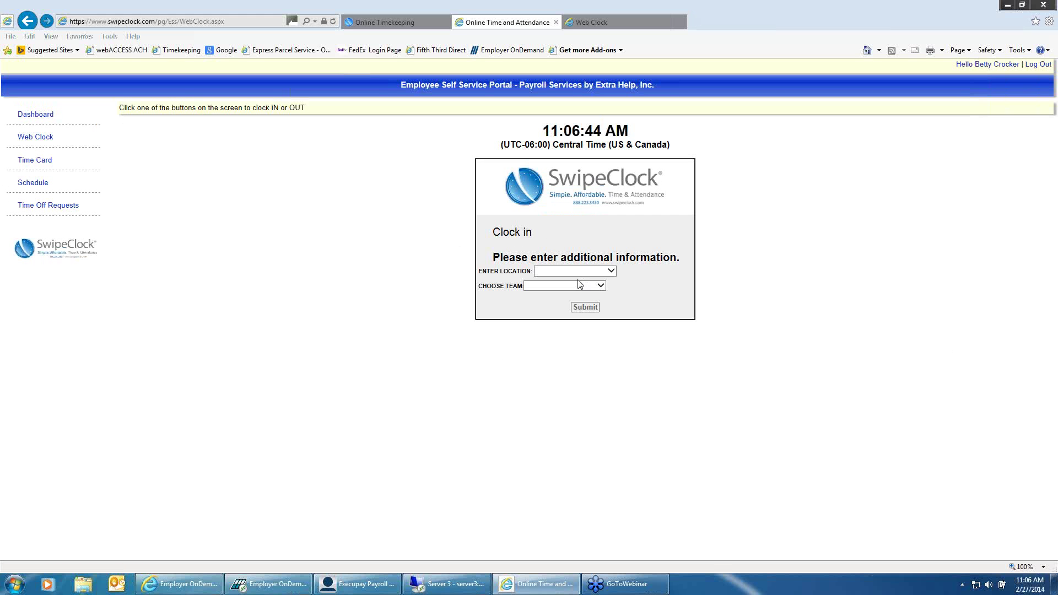
pyautogui.click(611, 272)
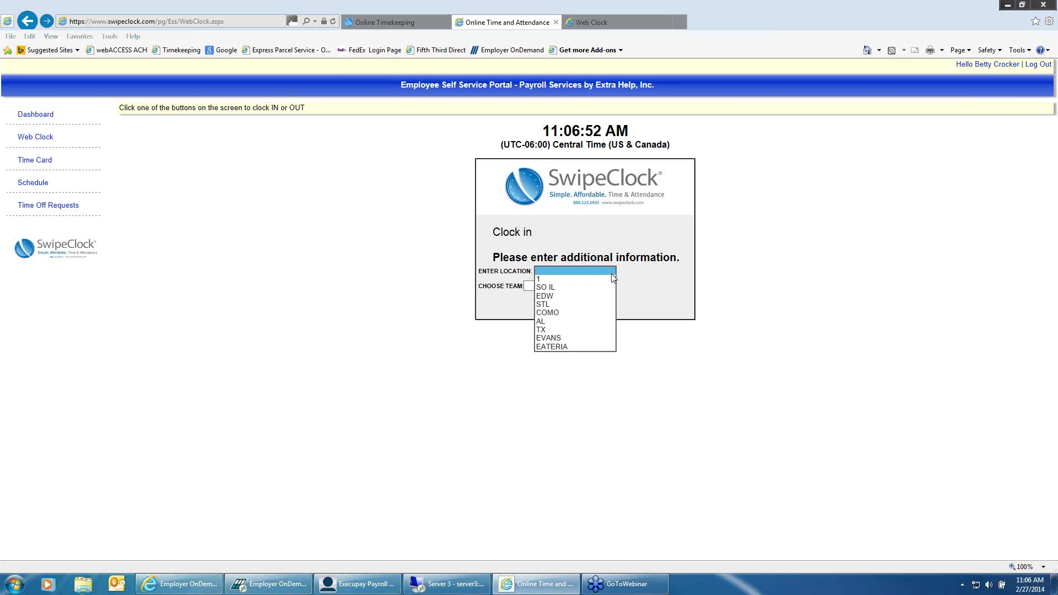
pyautogui.click(595, 288)
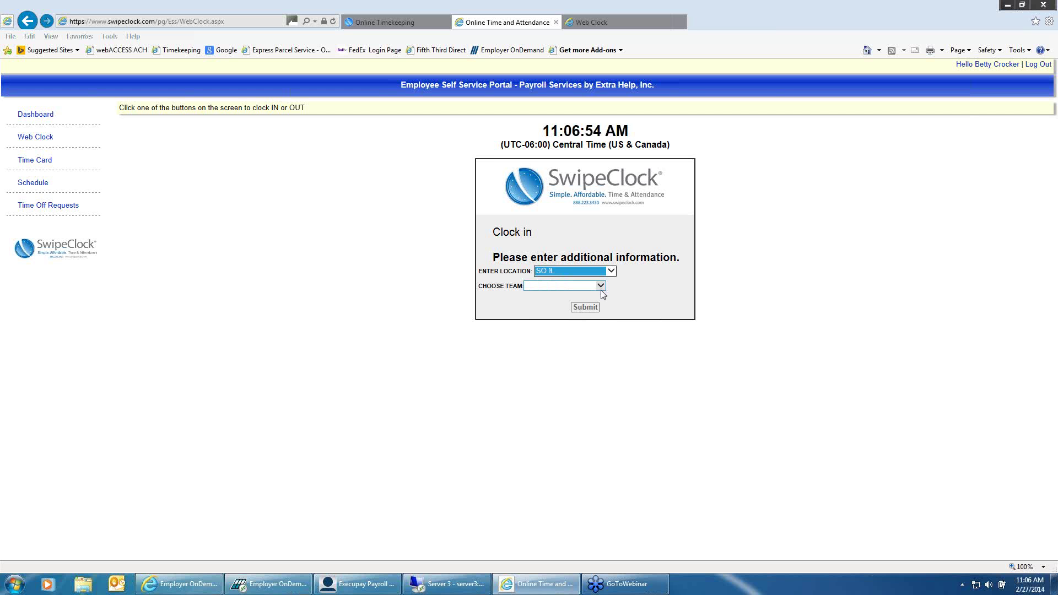
pyautogui.click(601, 286)
pyautogui.click(582, 345)
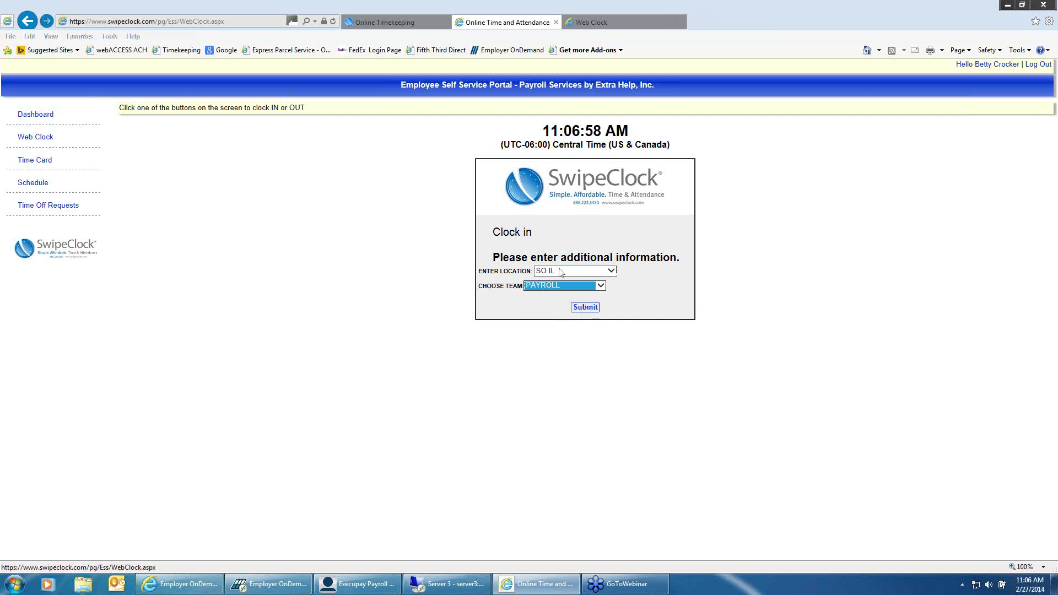
pyautogui.click(585, 308)
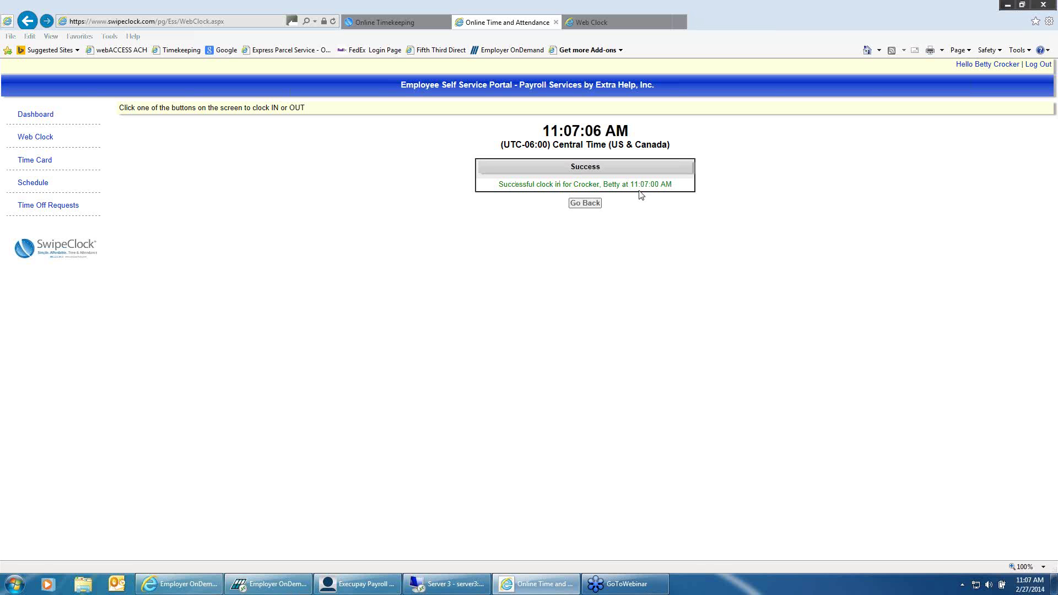
pyautogui.click(585, 204)
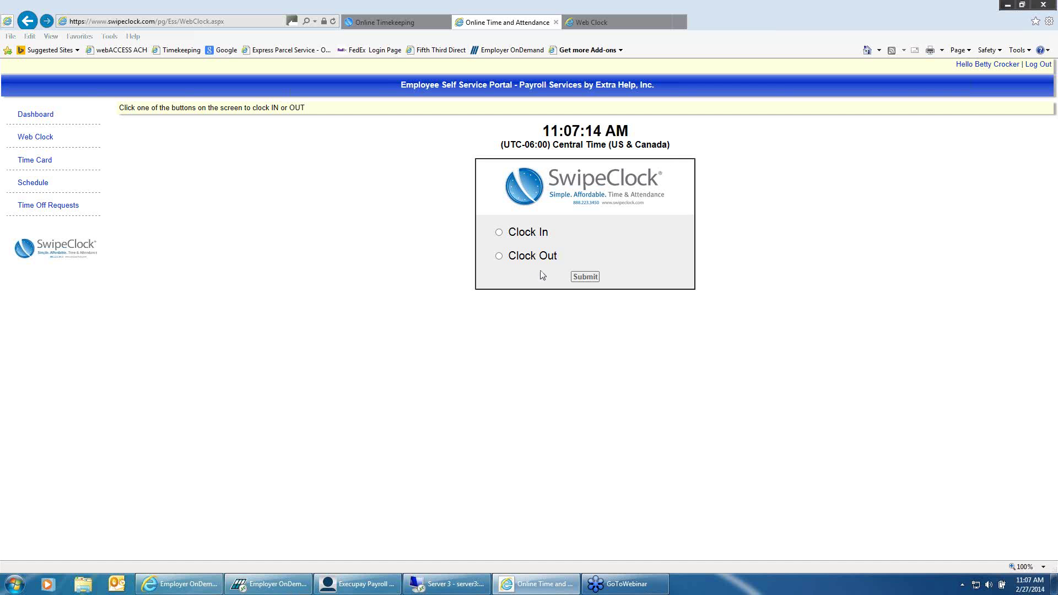
# Clock the employee out through the portal's Web Clock and return to the clock options
pyautogui.click(499, 256)
pyautogui.click(584, 277)
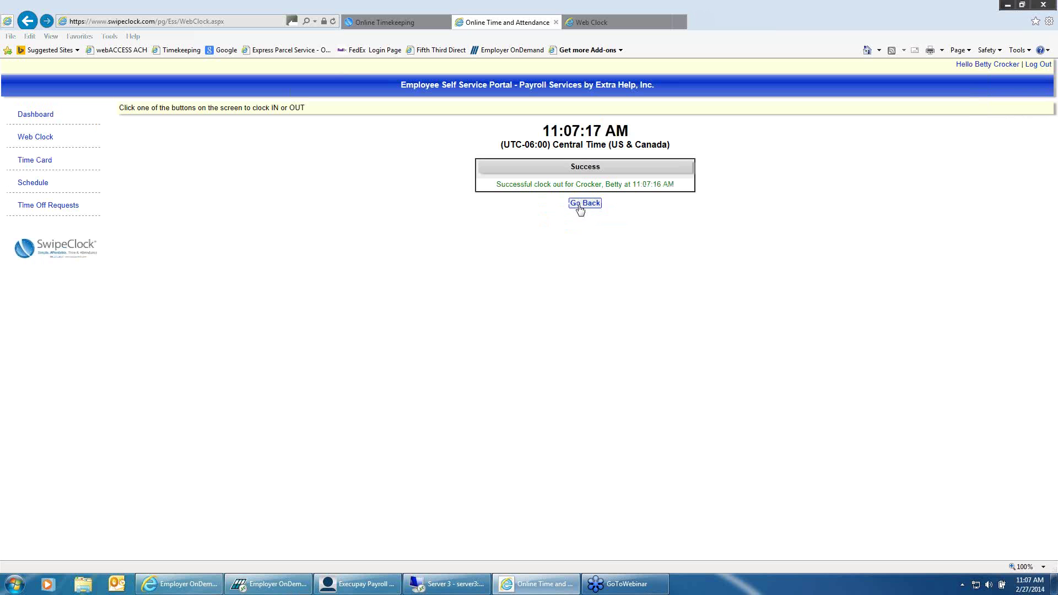
pyautogui.click(579, 205)
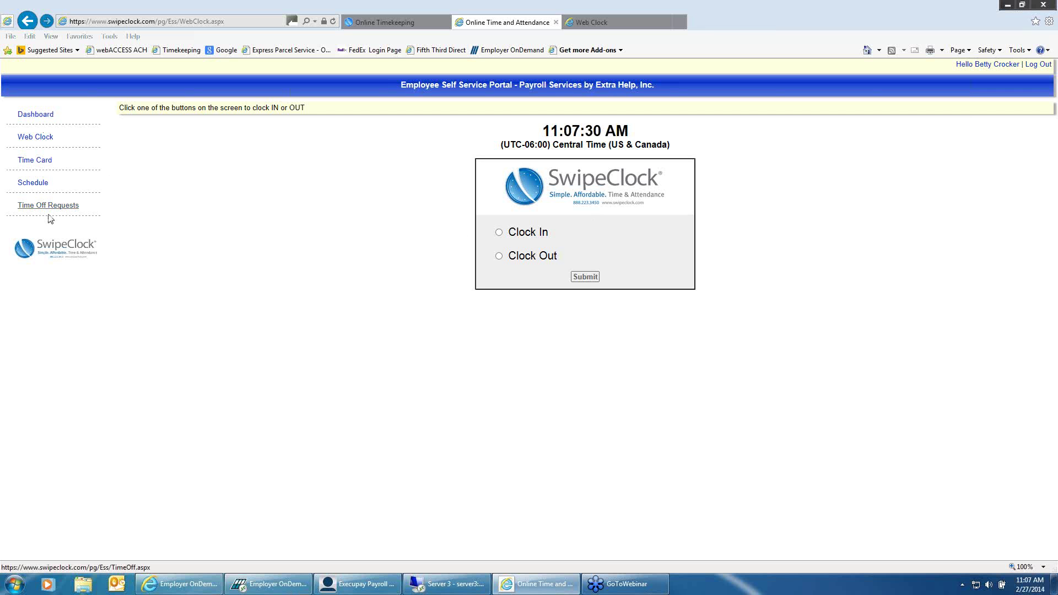
# View the standalone Web Clock login page and its clock in and out options, and return to the employee portal
pyautogui.click(601, 26)
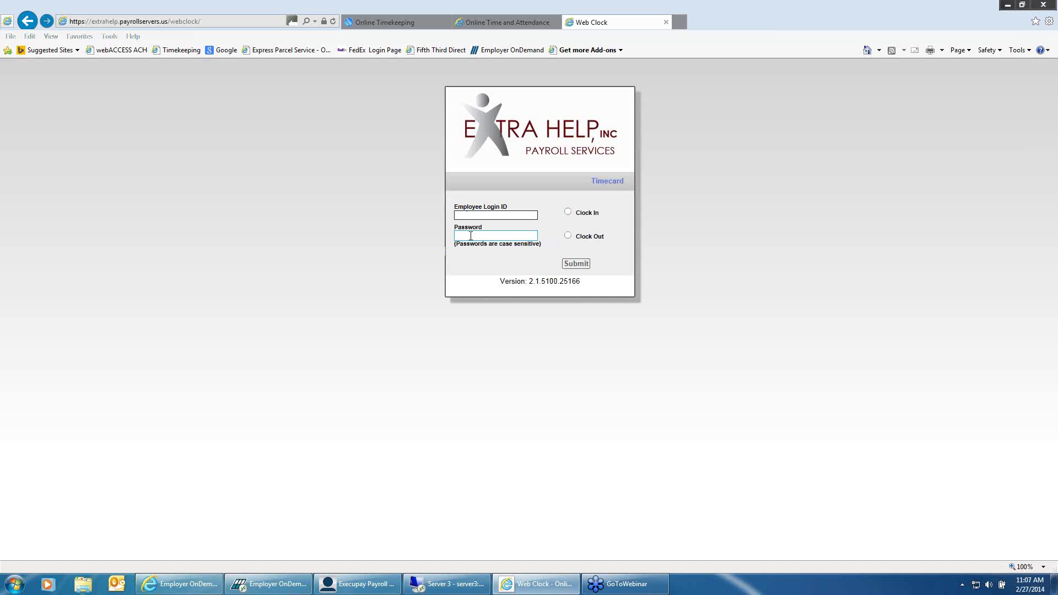
pyautogui.click(470, 236)
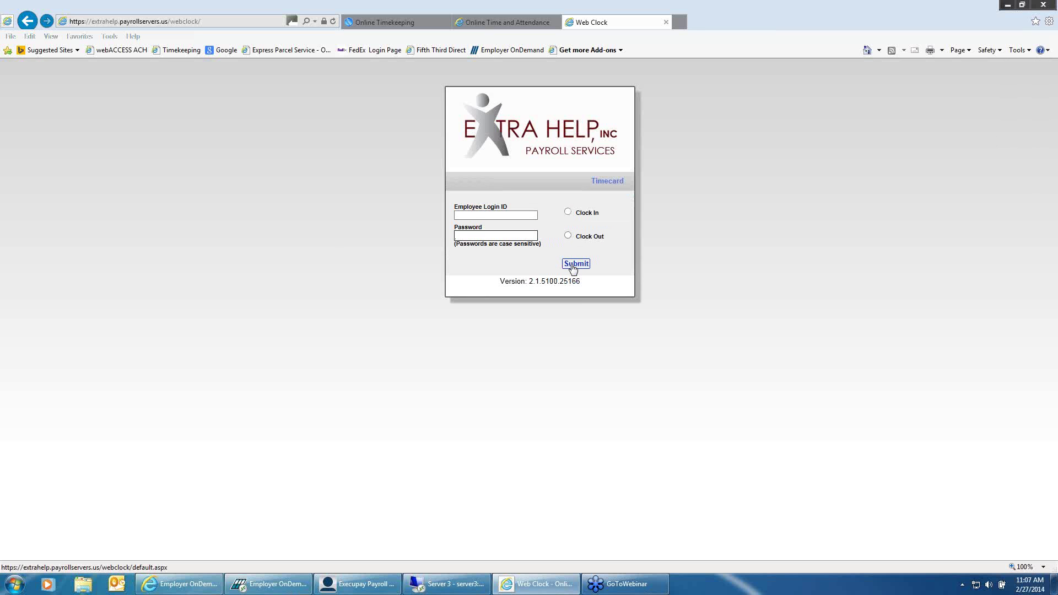
pyautogui.click(530, 28)
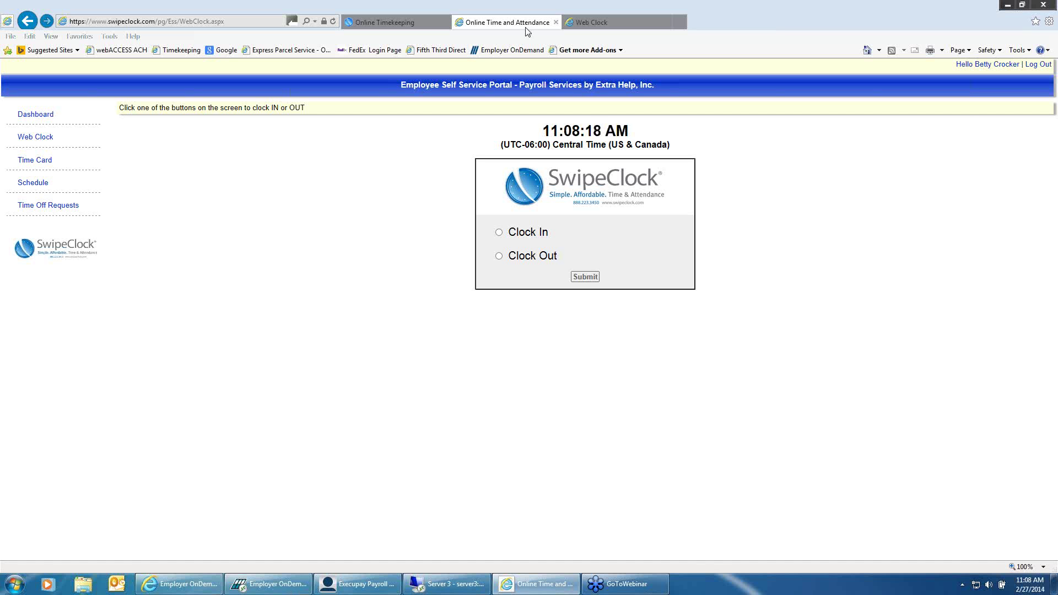
# Open the employee's time card and mark the Wed 2/26 and Thu 2/27 entries for approval
pyautogui.click(40, 161)
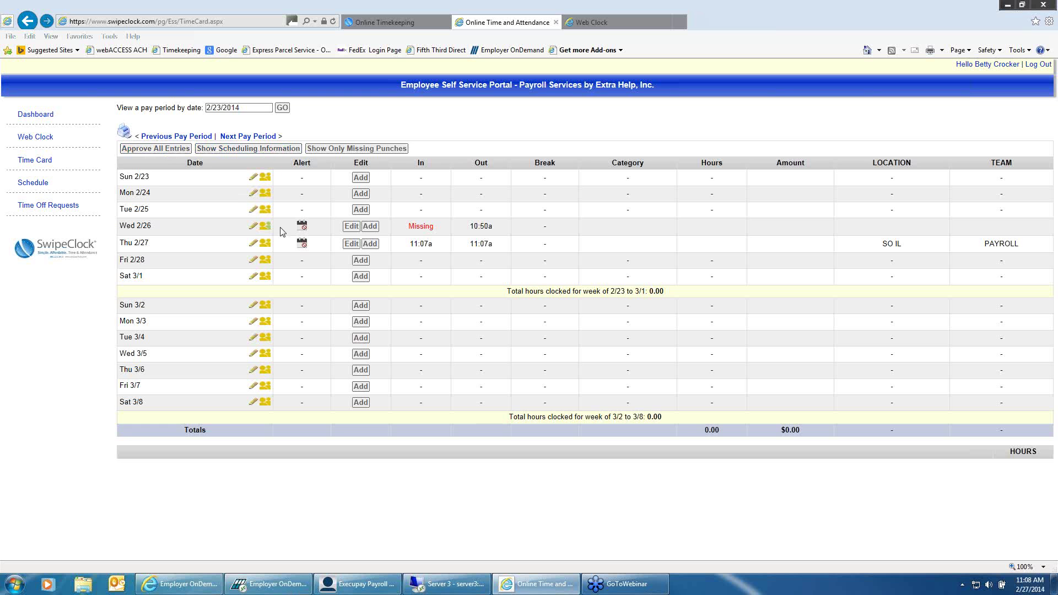
pyautogui.moveTo(265, 250)
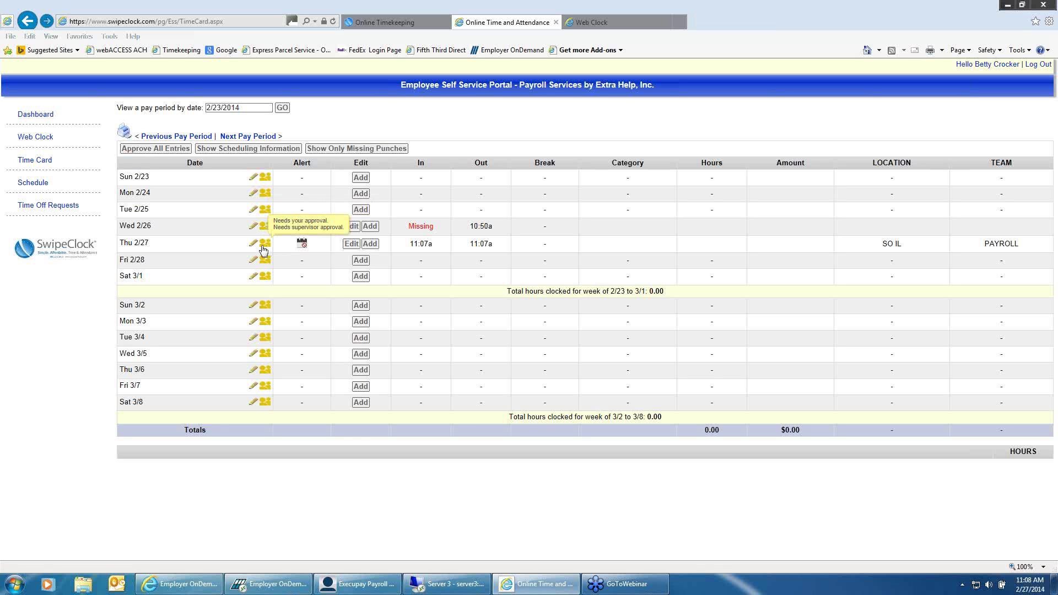
pyautogui.click(263, 247)
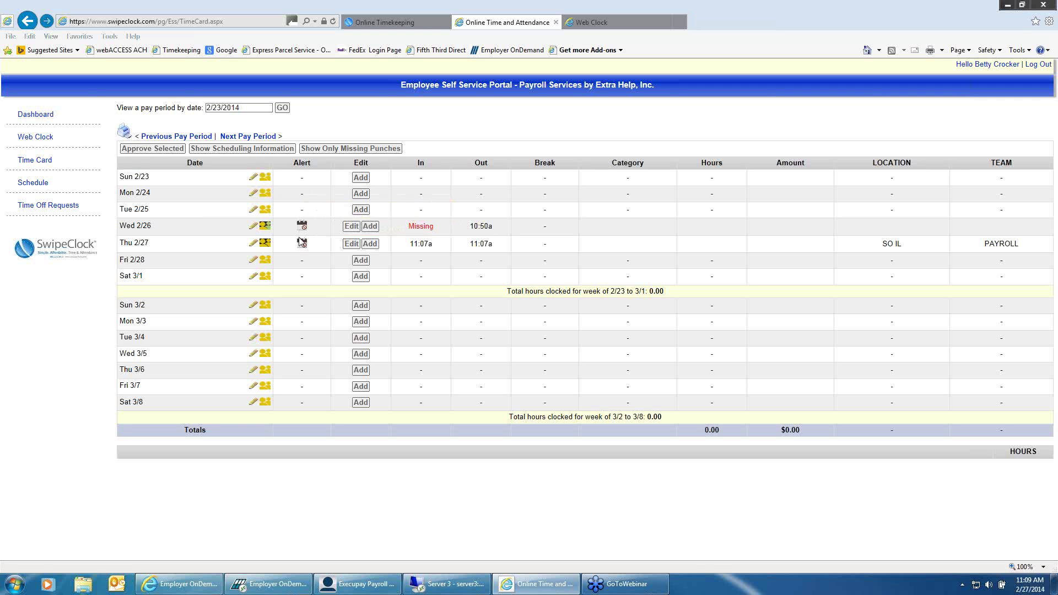
pyautogui.moveTo(302, 247)
# Try to save 8:00a as the missing clock-in time for the Wed 2/26 entry
pyautogui.click(351, 226)
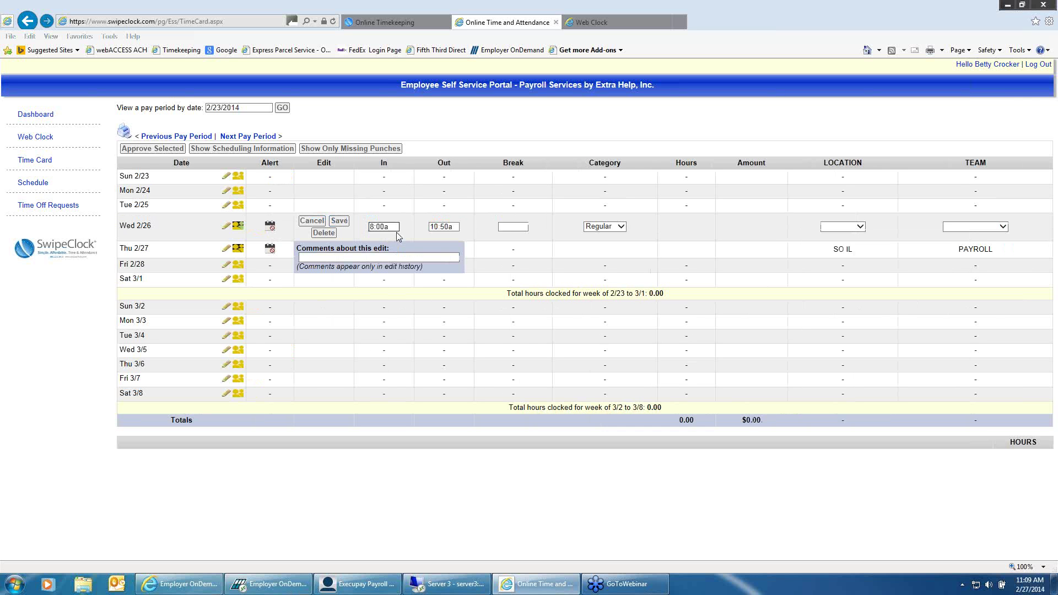
pyautogui.click(339, 222)
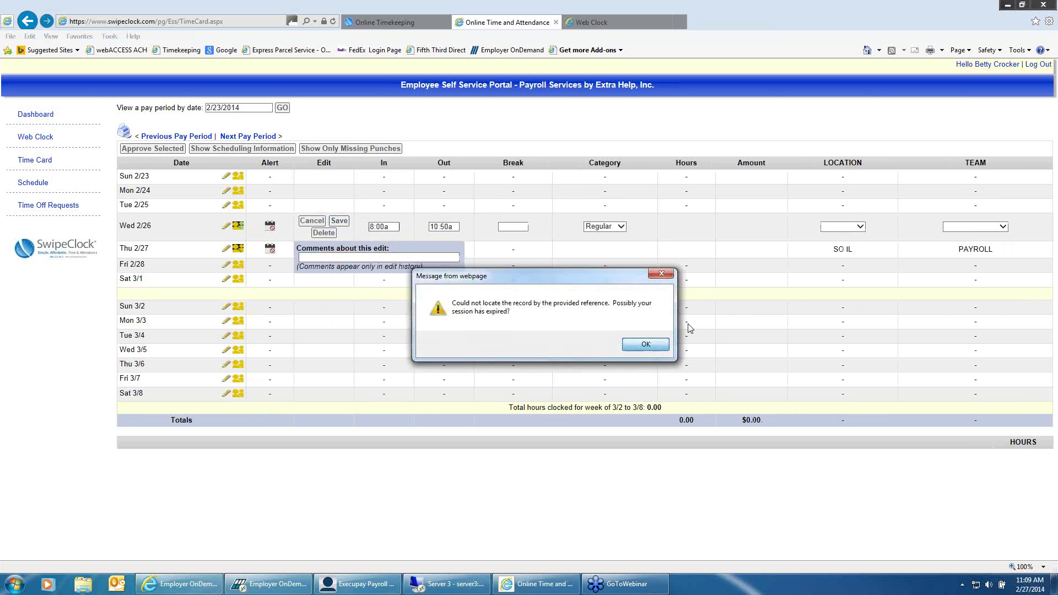
pyautogui.press('Return')
# Try saving the Wed 2/26 entry with location SO IL and team FRONT DESK, and cancel the edit
pyautogui.click(843, 226)
pyautogui.click(835, 246)
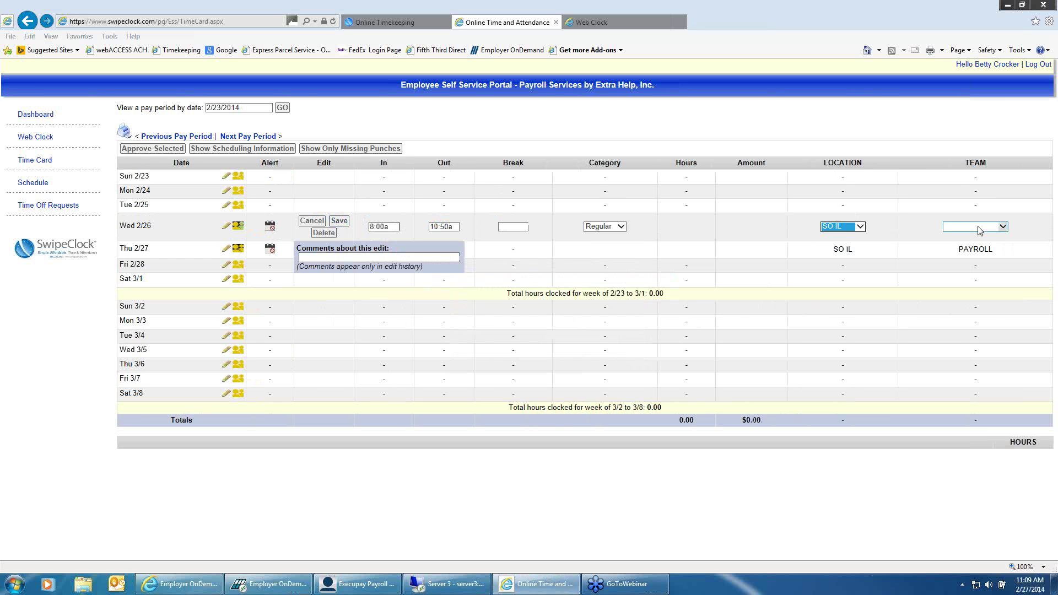
pyautogui.click(1003, 227)
pyautogui.click(970, 266)
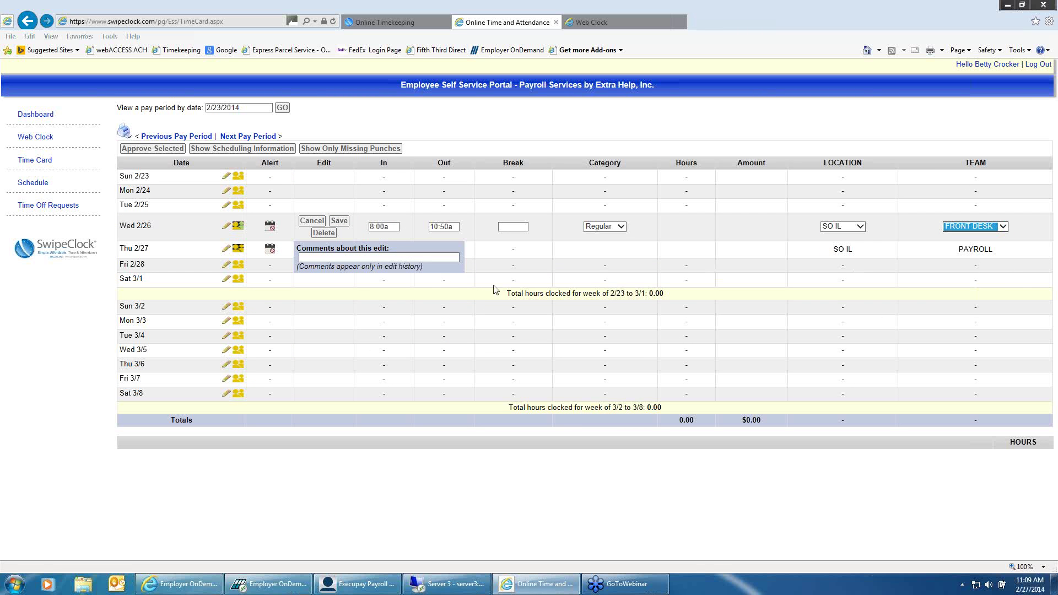
pyautogui.click(339, 221)
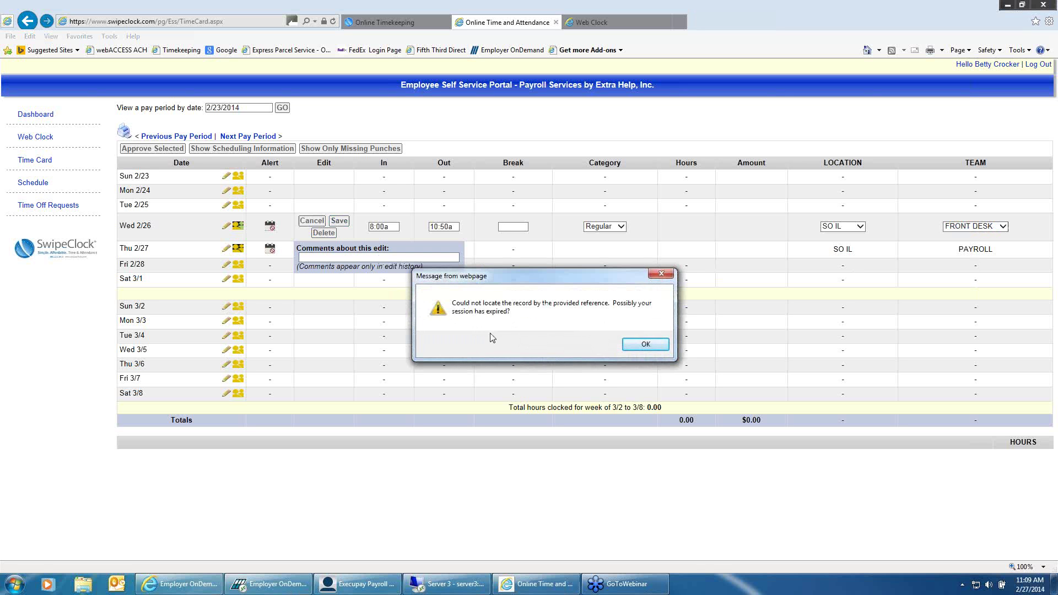
pyautogui.click(634, 346)
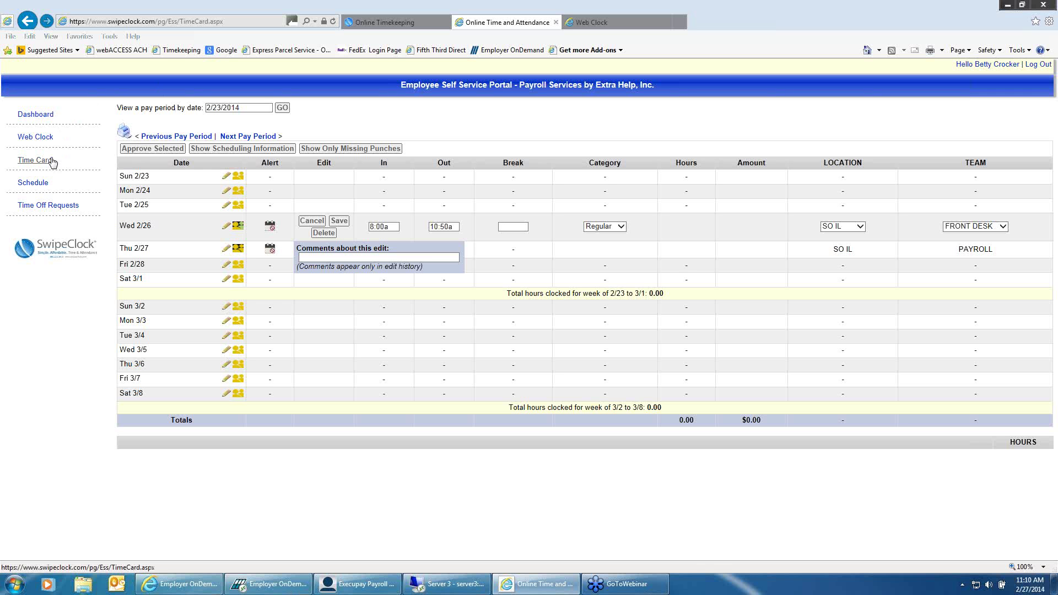
pyautogui.click(312, 221)
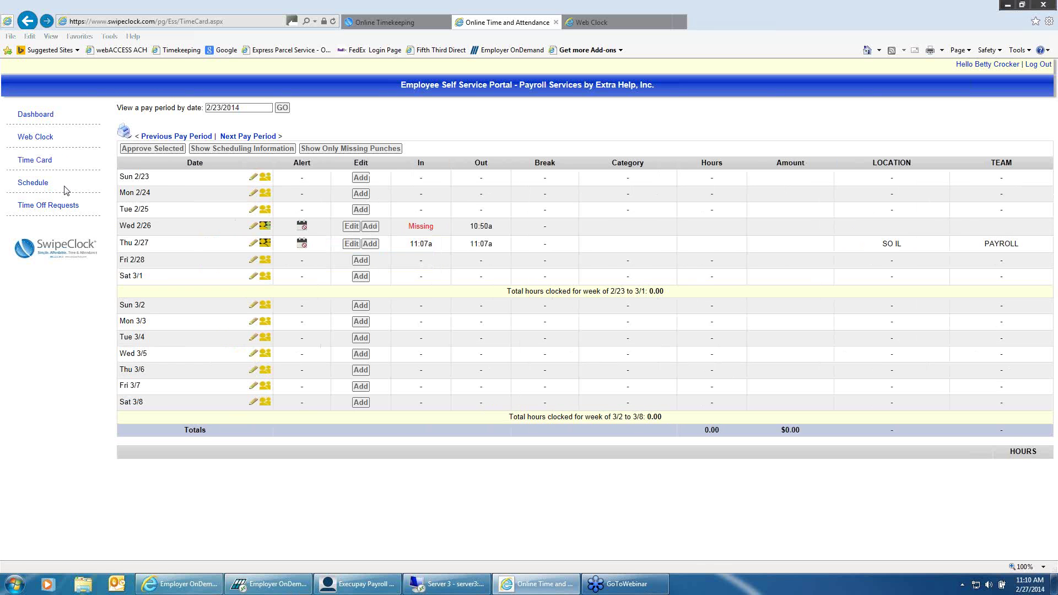
# View the employee's assigned schedule for the pay period and open the time off requests
pyautogui.click(33, 183)
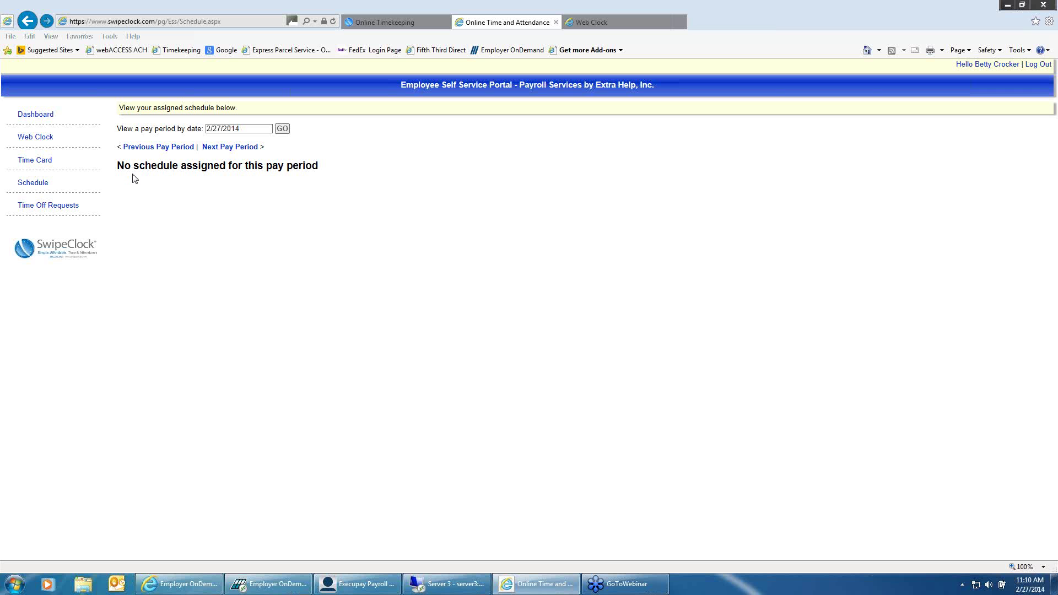
pyautogui.click(62, 208)
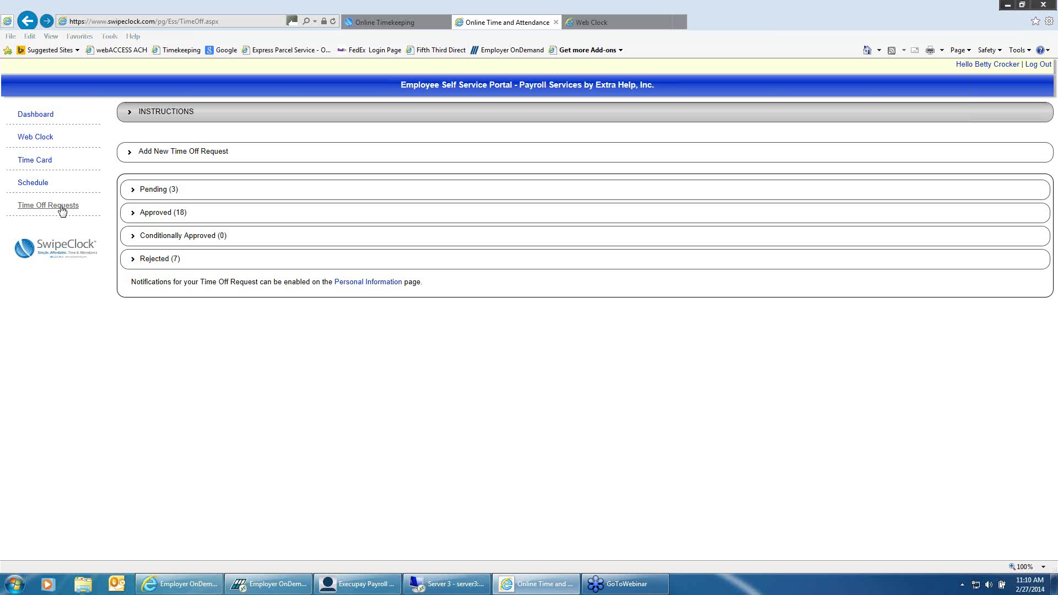
# Submit a single-day Personal time off request for 02/28/2014 with the description "Dr Appts", and dismiss the confirmation message
pyautogui.click(130, 156)
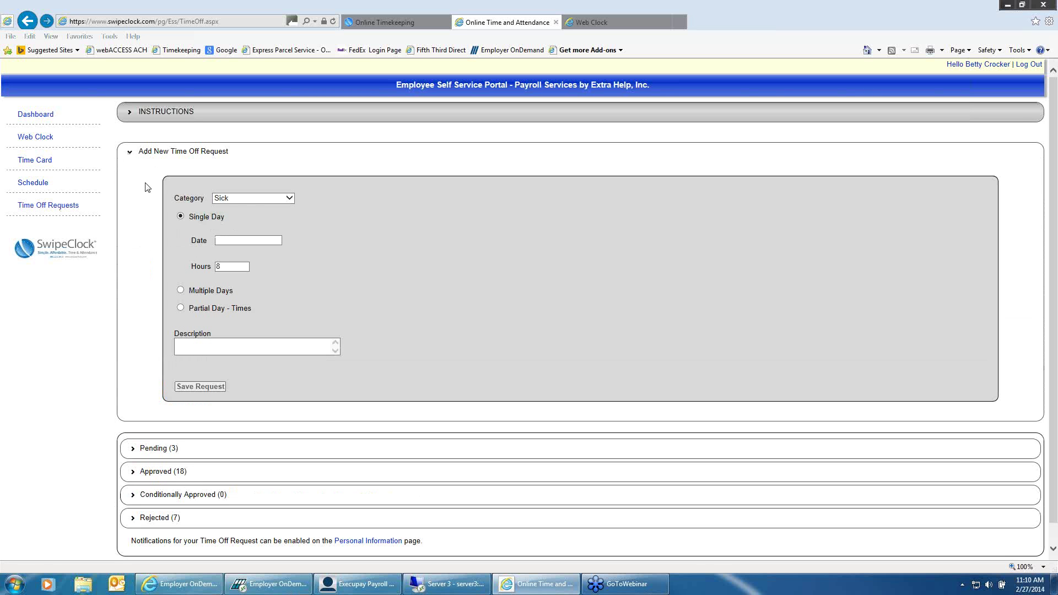
pyautogui.click(289, 199)
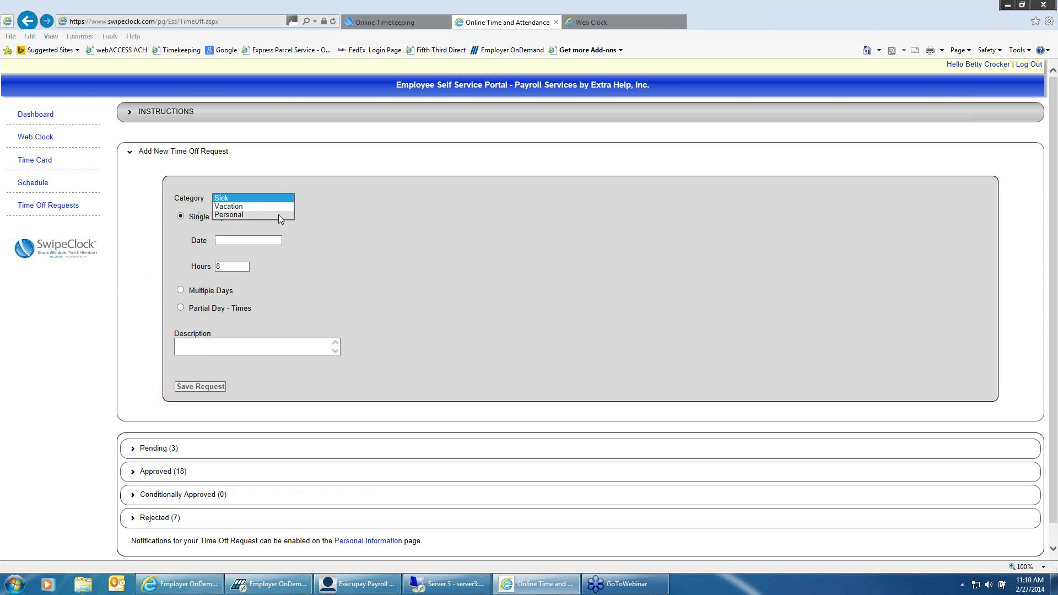
pyautogui.click(275, 215)
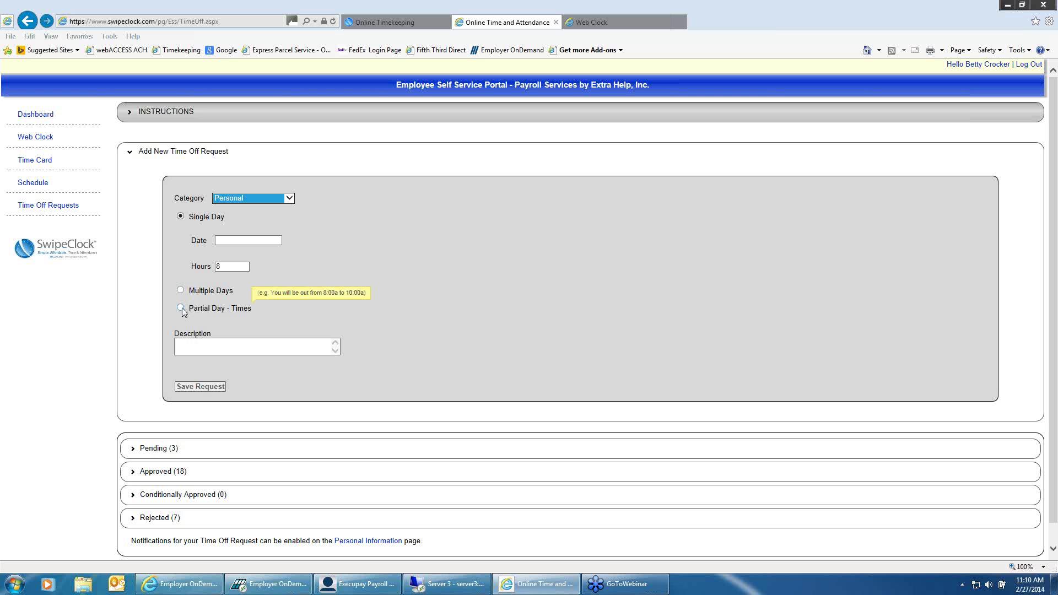
pyautogui.click(232, 240)
pyautogui.click(329, 348)
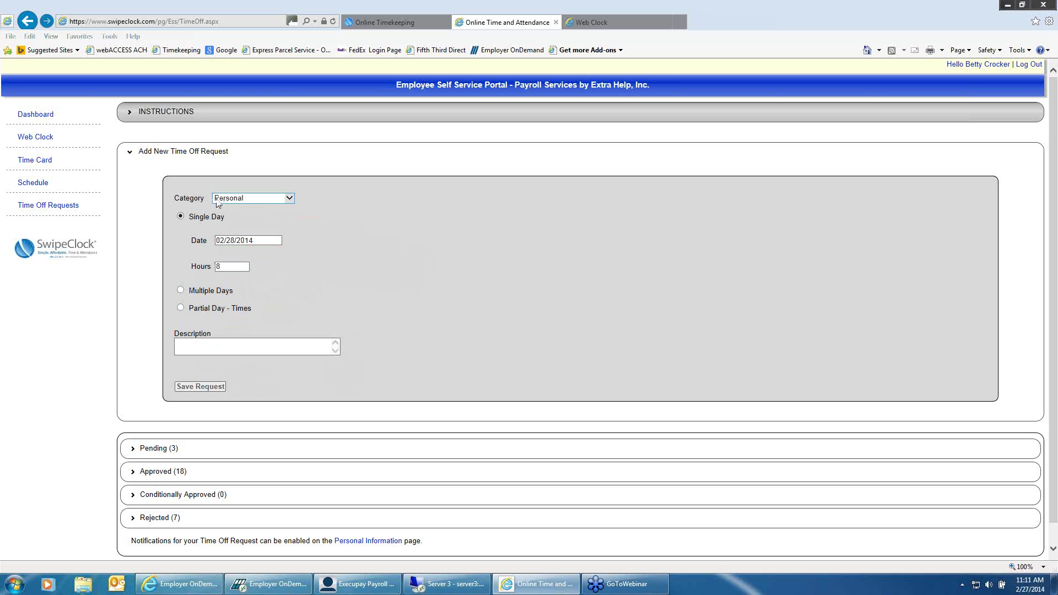
pyautogui.click(239, 347)
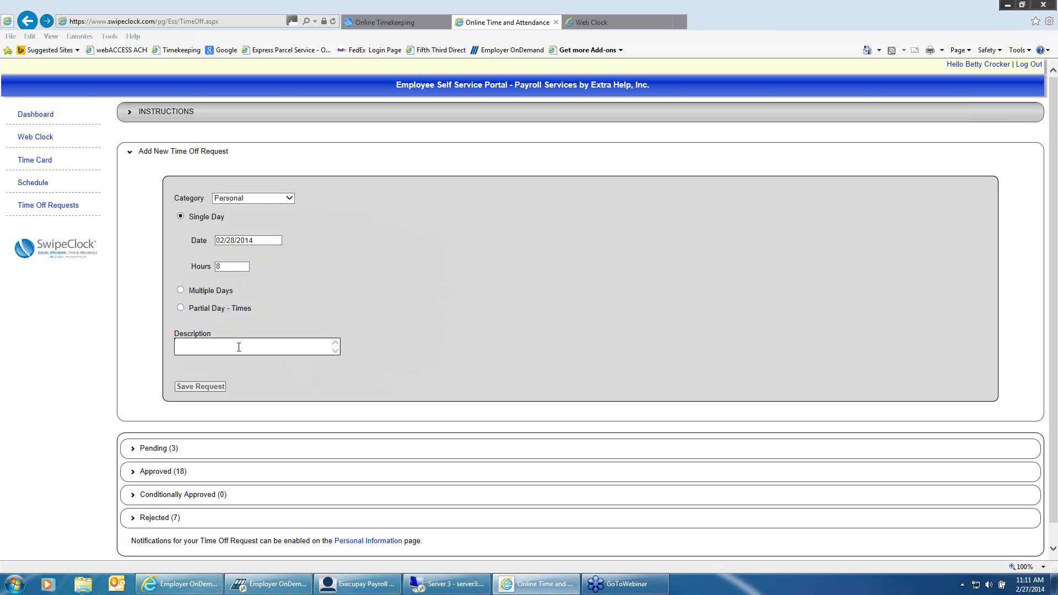
pyautogui.write('Dr Appts')
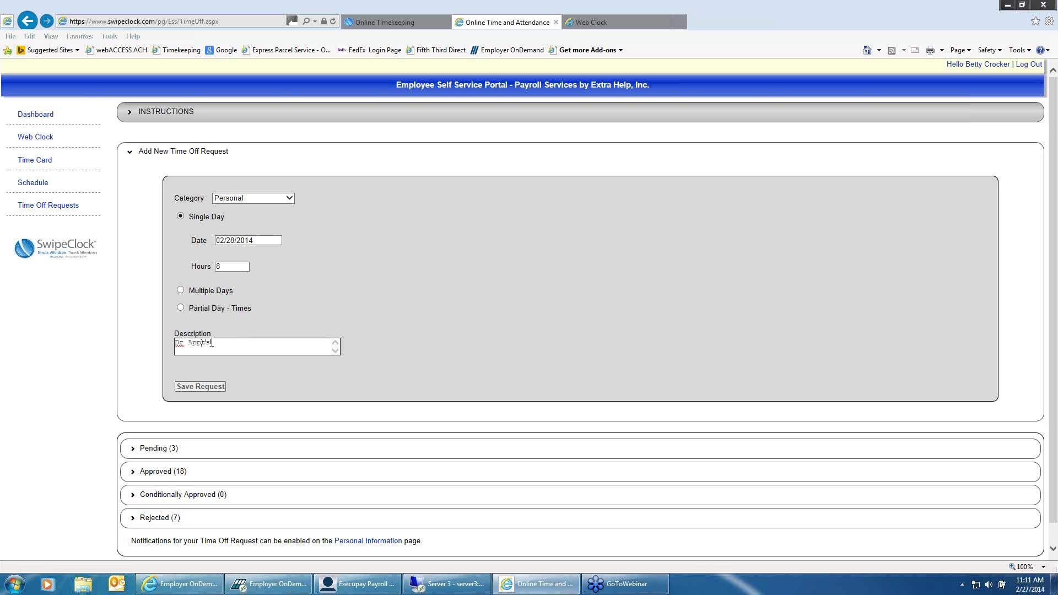
pyautogui.click(207, 387)
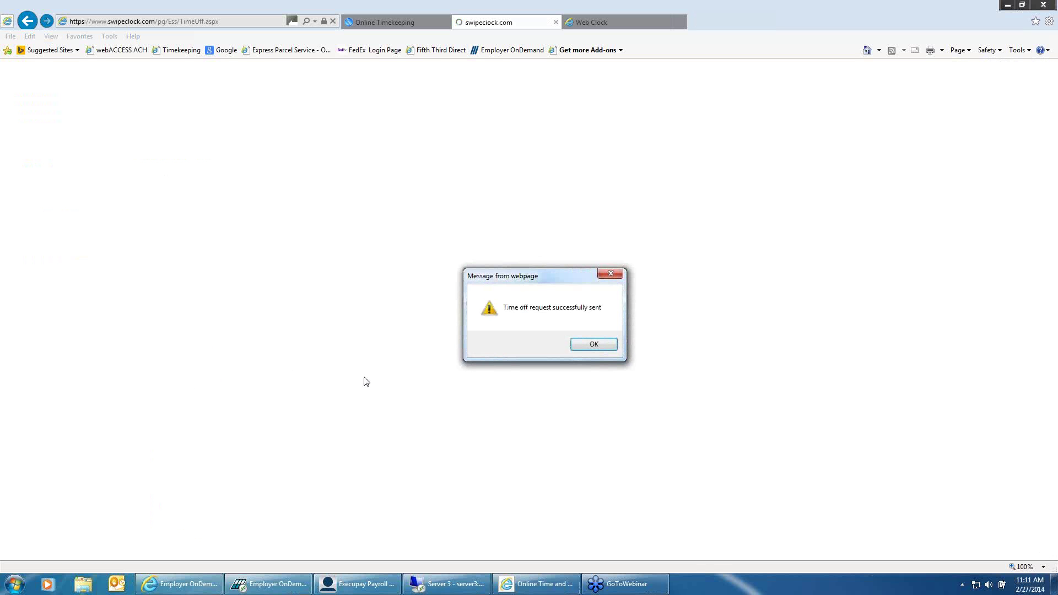
pyautogui.click(594, 344)
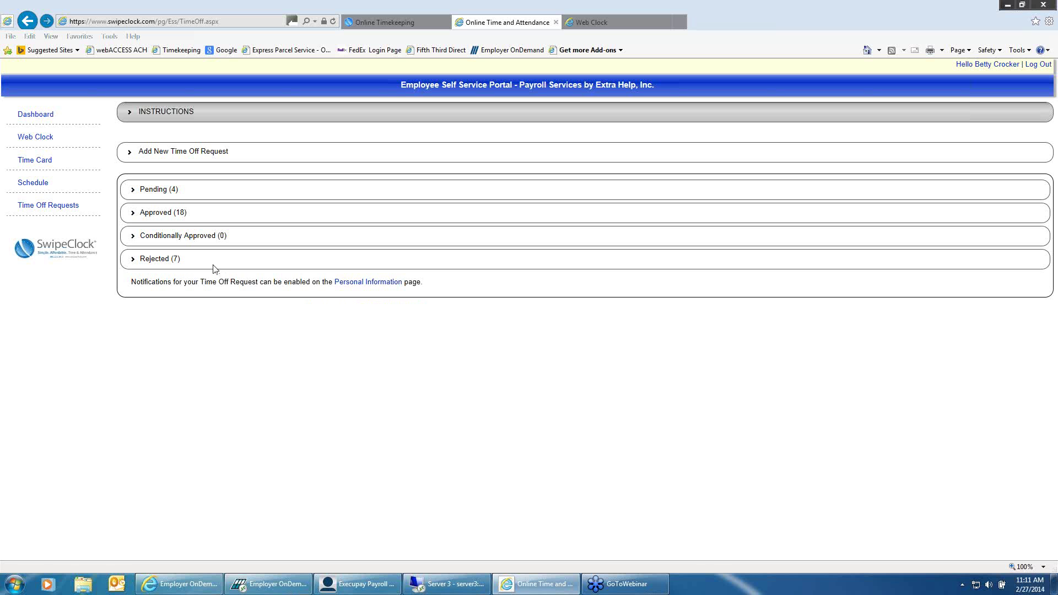
# Review the pending time off requests, including the details of the 9/30/2013 request, and the rejected requests
pyautogui.click(132, 190)
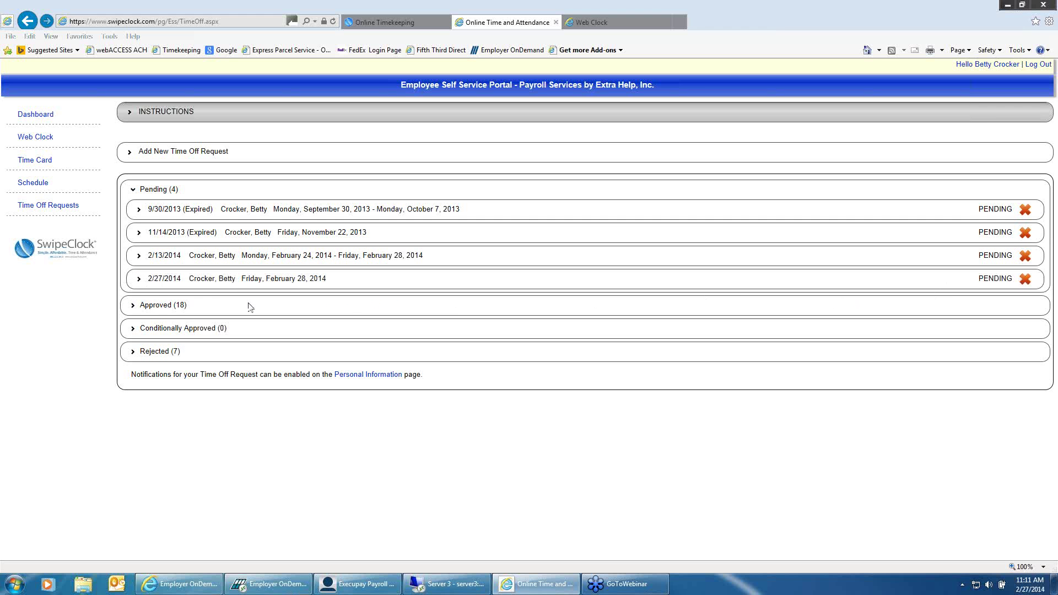
pyautogui.click(138, 212)
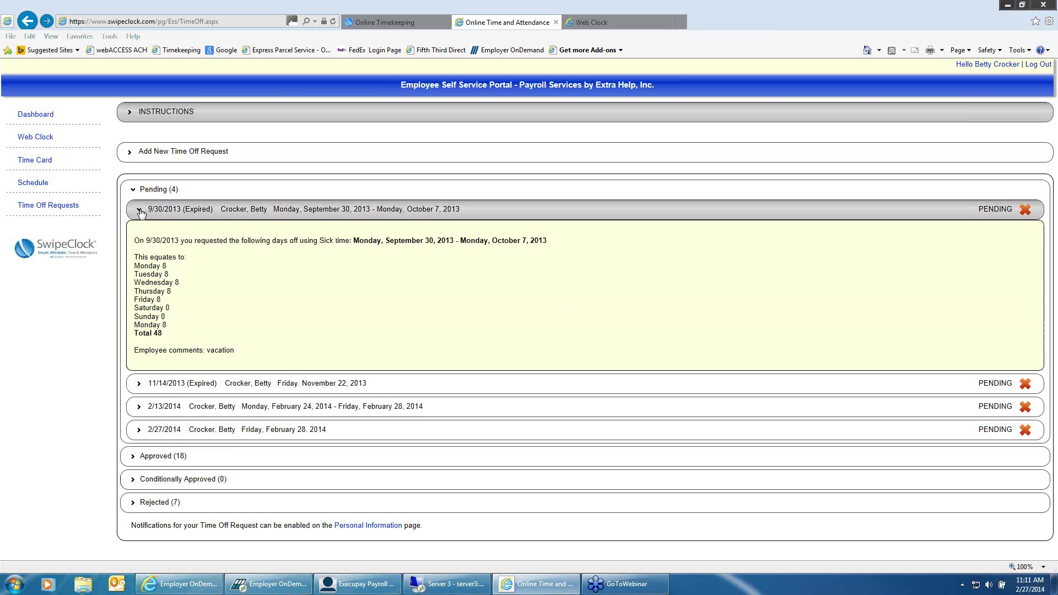
pyautogui.click(139, 210)
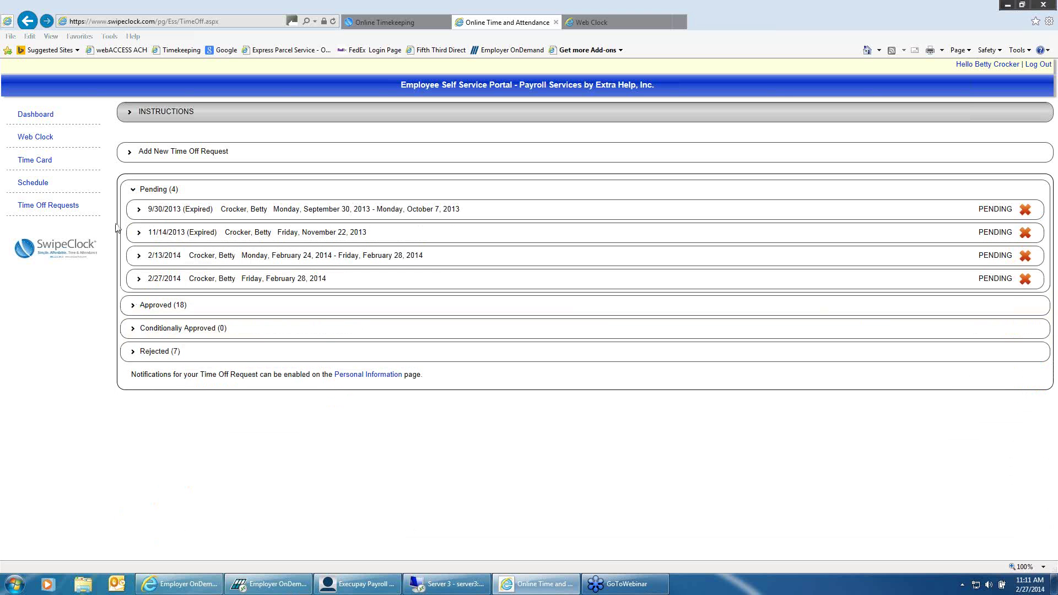
pyautogui.click(134, 191)
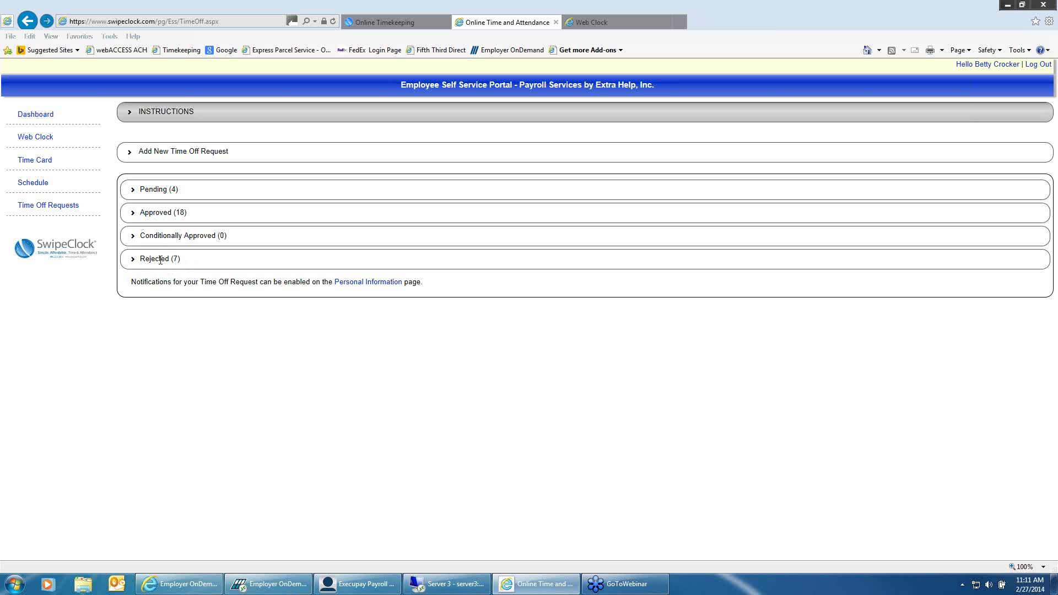
pyautogui.click(133, 260)
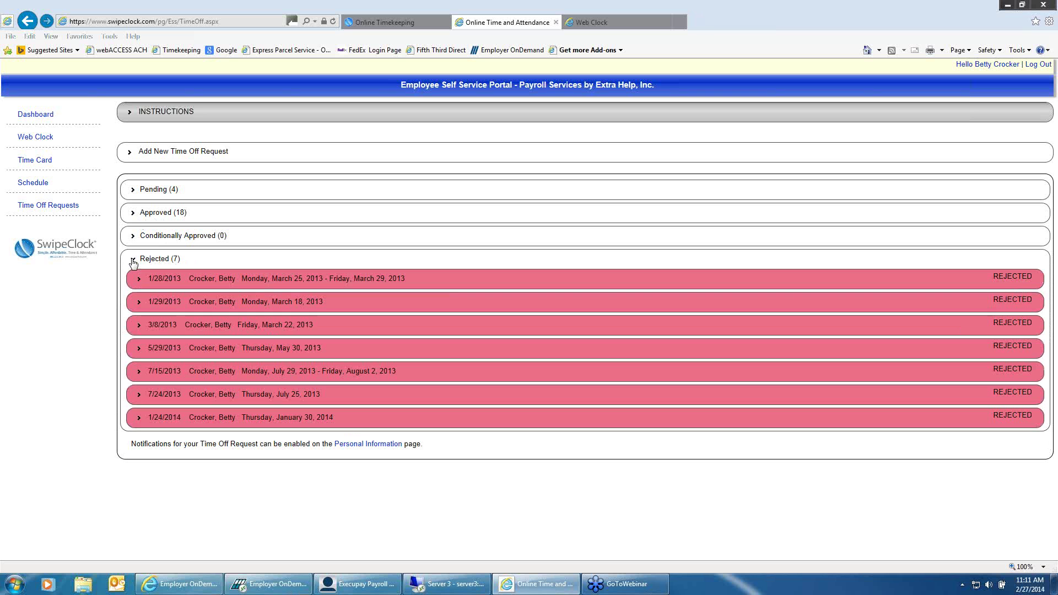
pyautogui.click(133, 261)
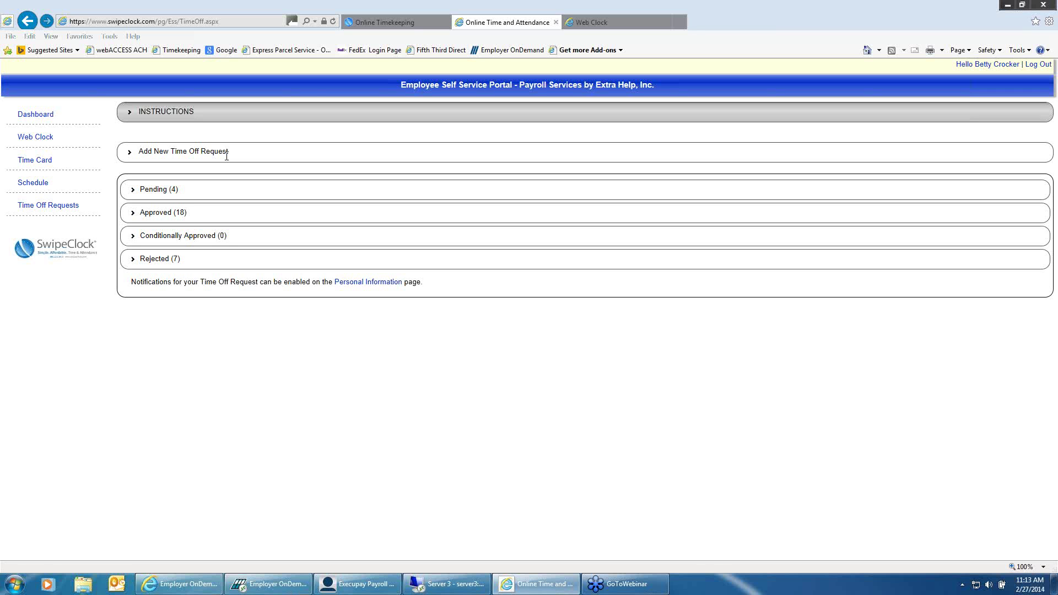
# Return to the administrator account and open the third listed employee's time card for the current pay period starting 2/23
pyautogui.click(411, 29)
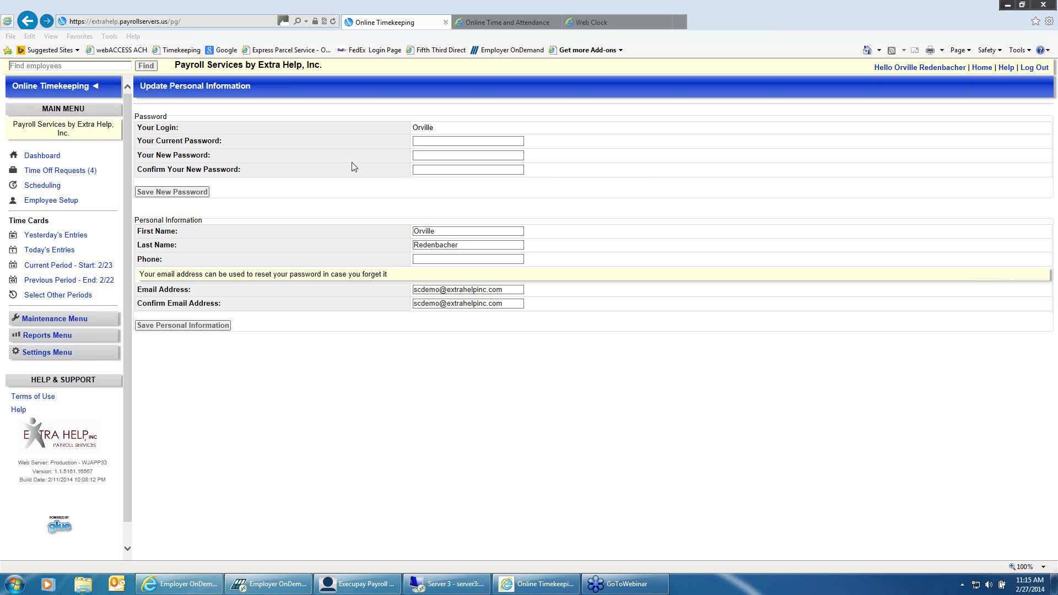
pyautogui.click(83, 267)
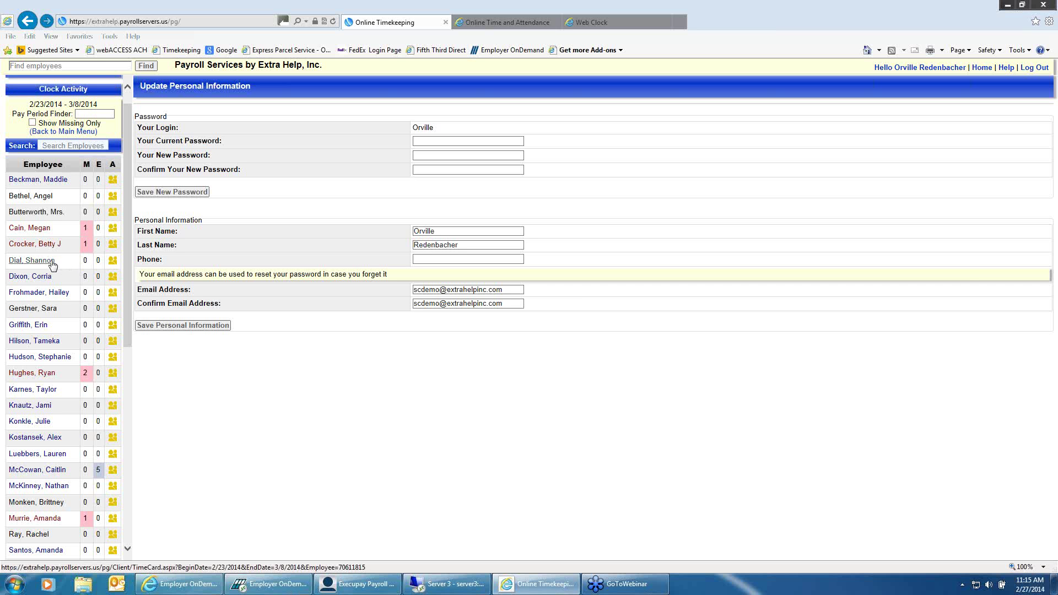
pyautogui.click(46, 214)
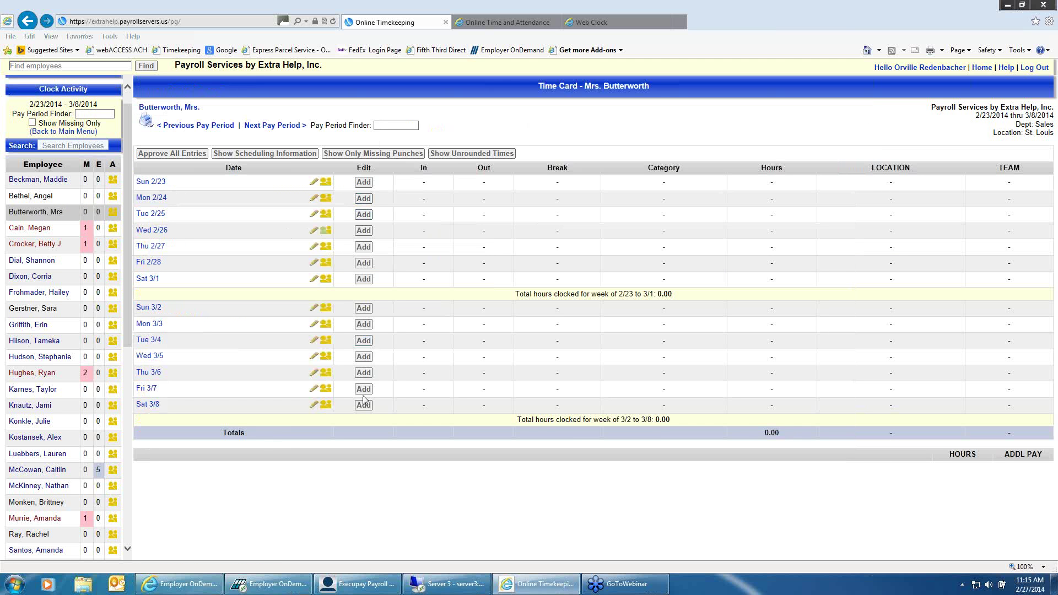
# Add a Mon 3/3 entry with category Vacation, 8 hours, location SO IL and team FRONT DESK, and save it
pyautogui.click(366, 327)
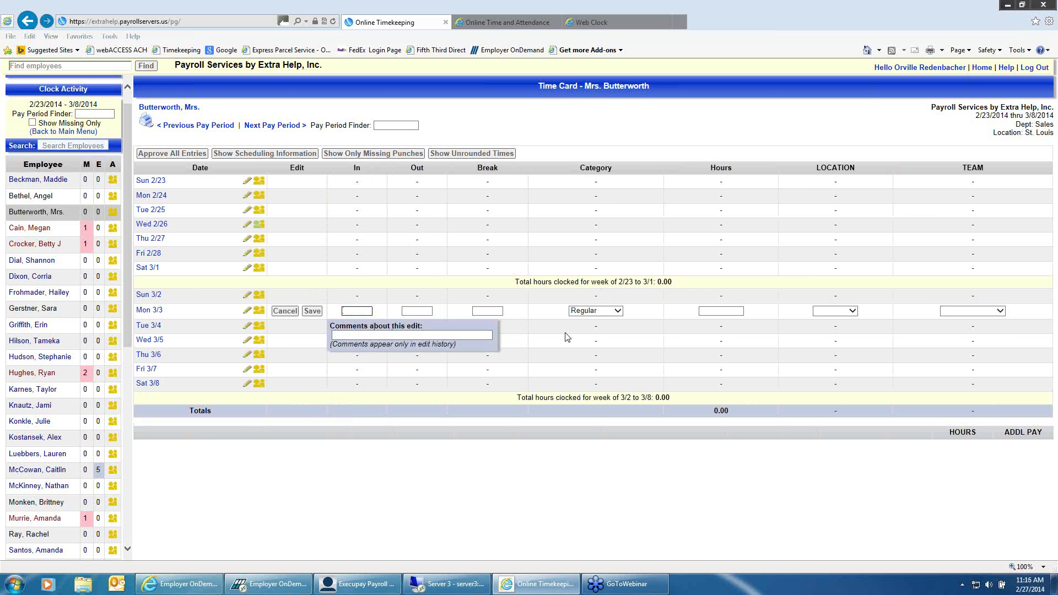
pyautogui.click(619, 312)
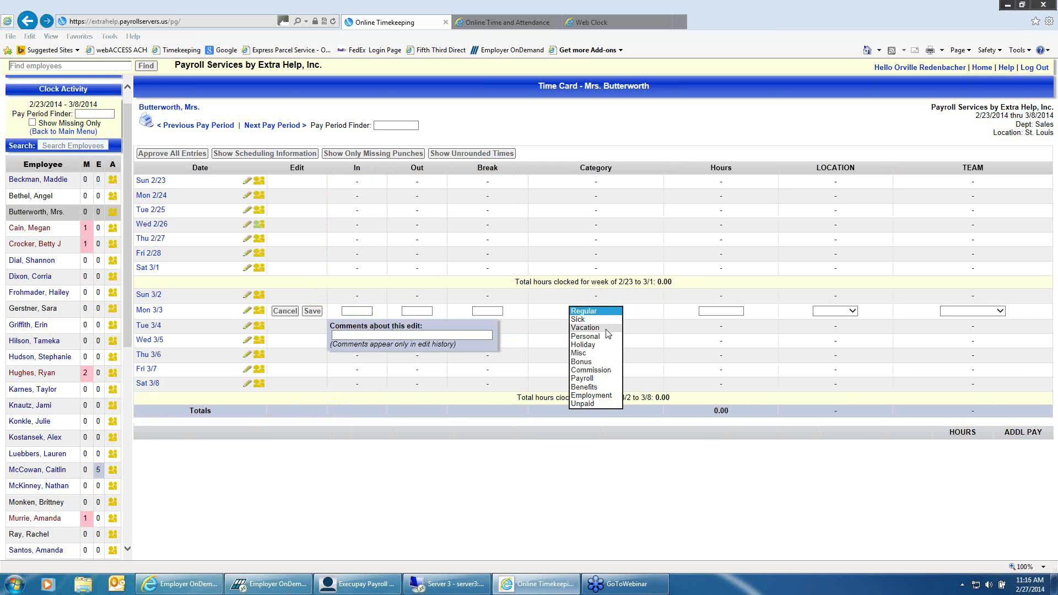
pyautogui.click(607, 329)
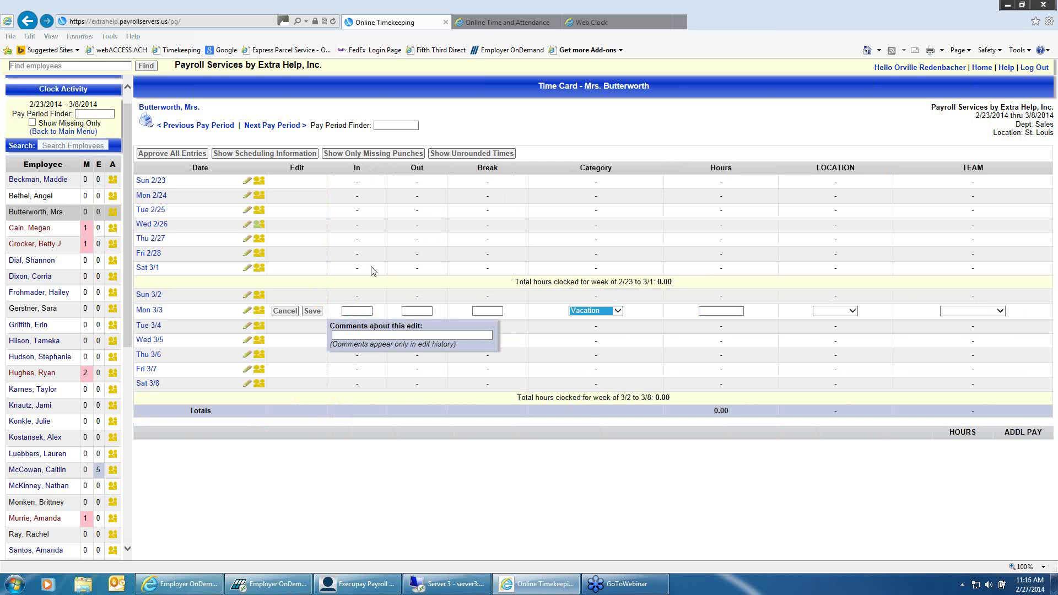
pyautogui.click(715, 311)
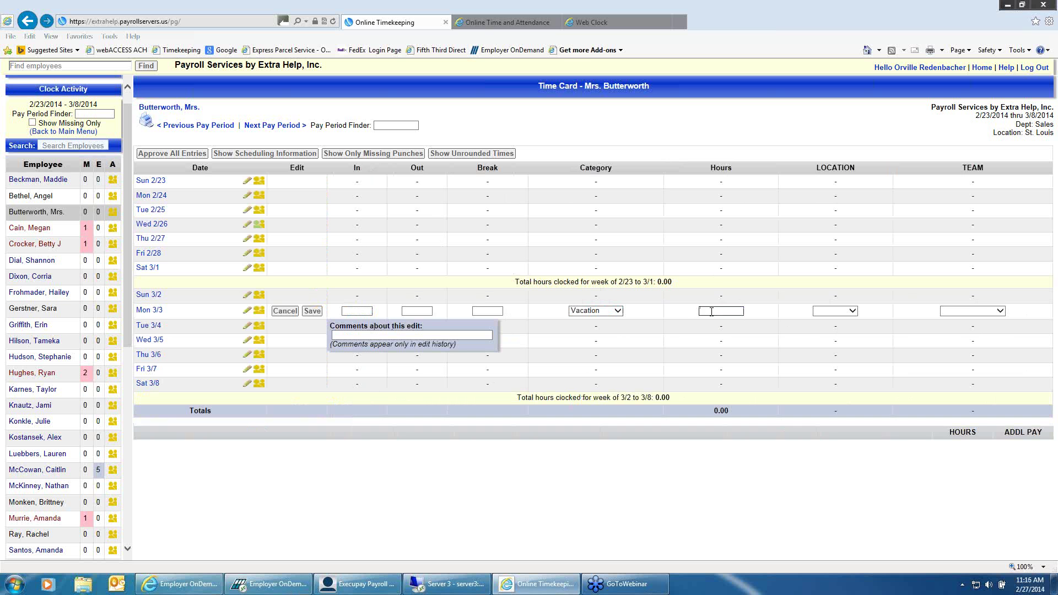
pyautogui.click(852, 312)
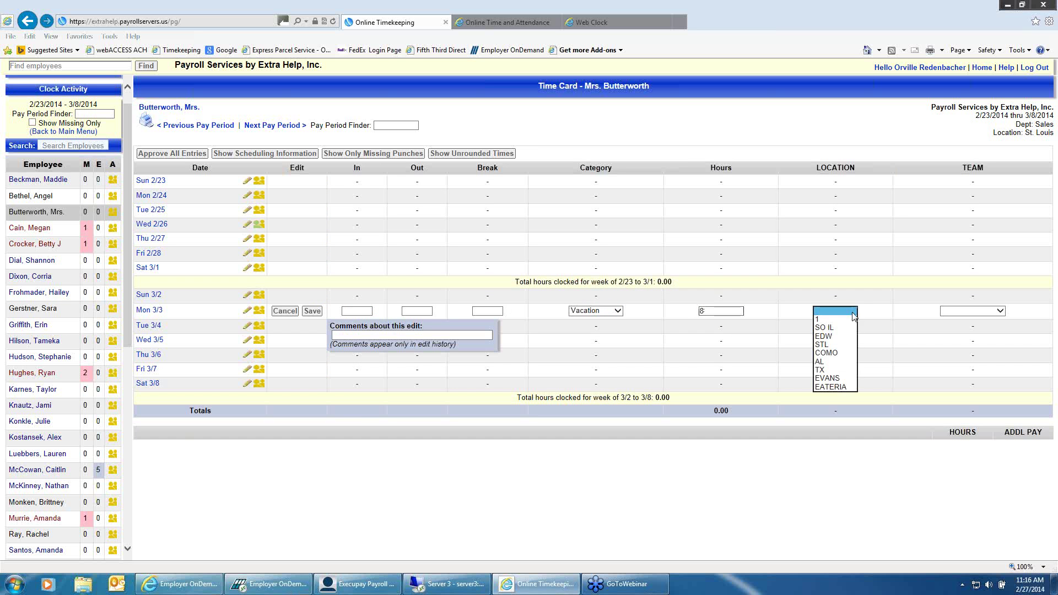
pyautogui.click(849, 329)
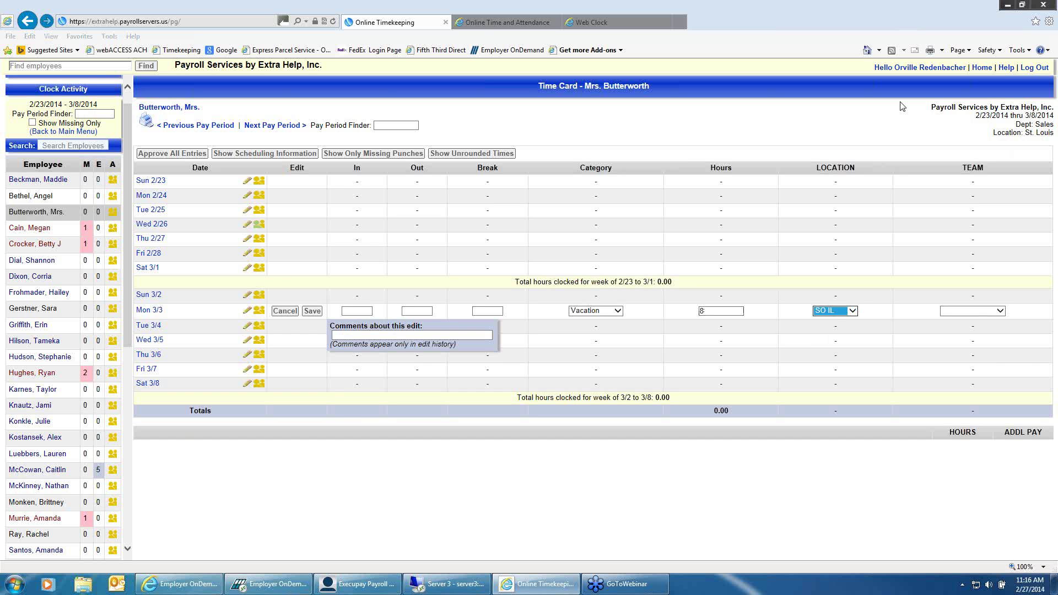
pyautogui.click(1000, 311)
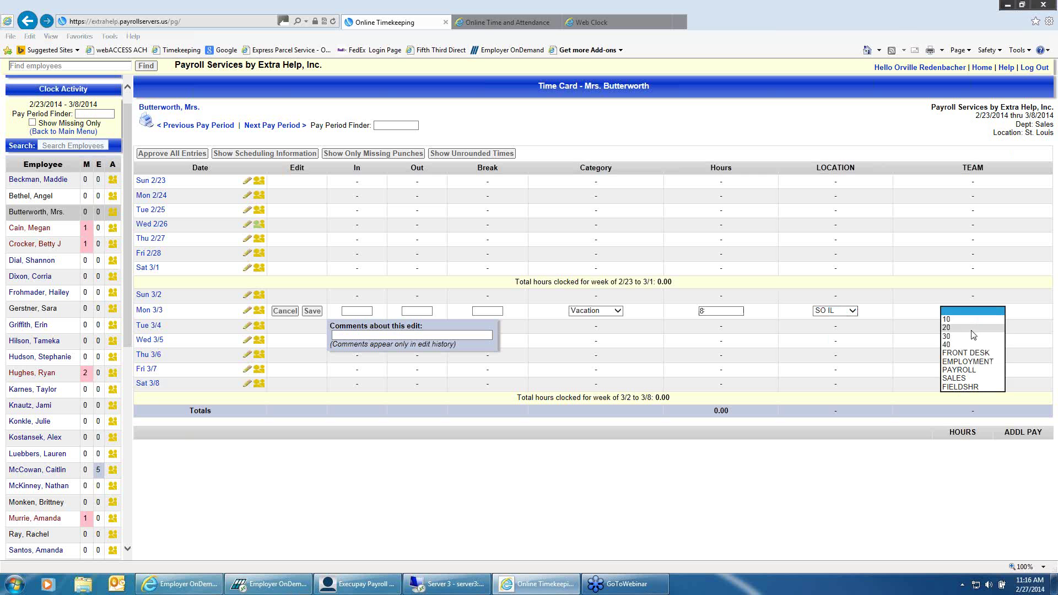
pyautogui.click(970, 358)
pyautogui.click(312, 312)
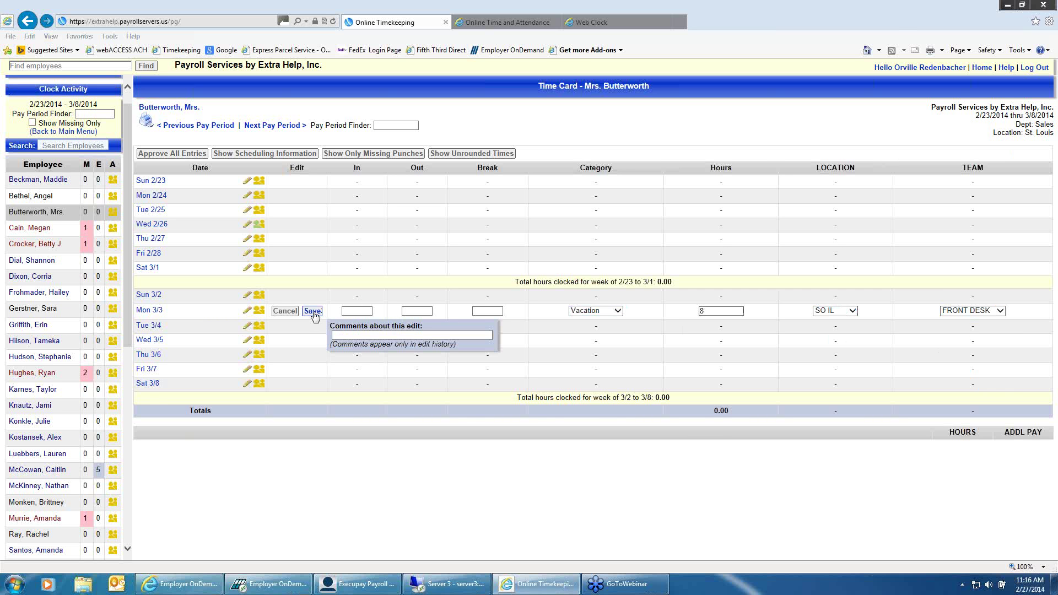